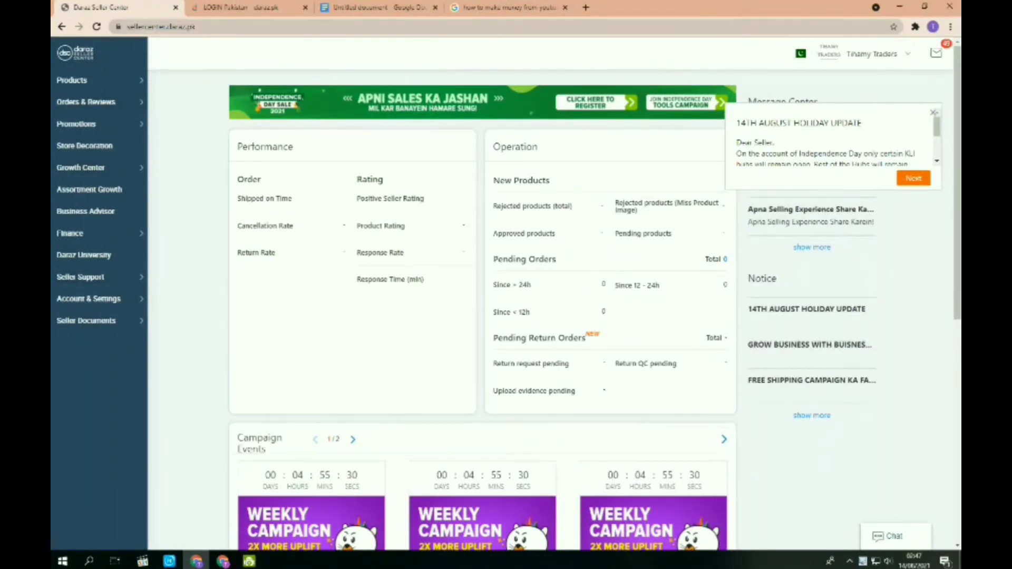
Open the form for adding a new product and look over the prepared product text in the Google Docs document.
mouse_move(95, 80)
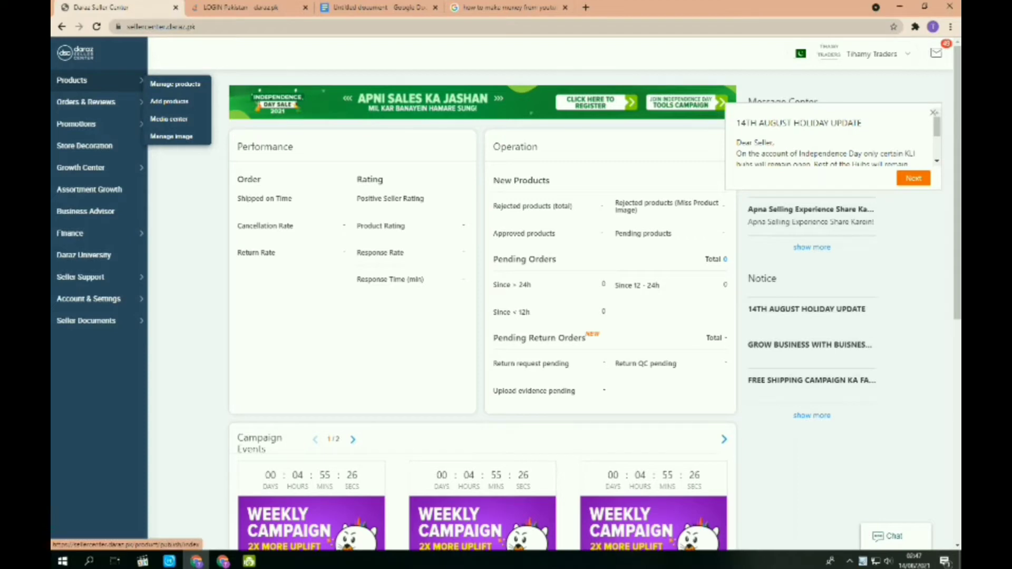
left_click(169, 102)
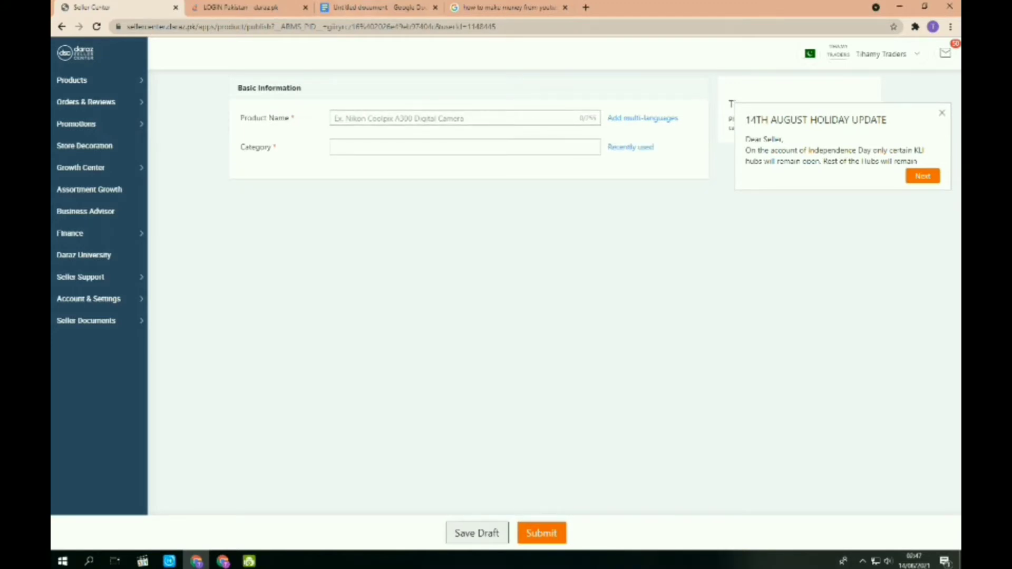
left_click(378, 7)
scroll(479, 327, "down", 8)
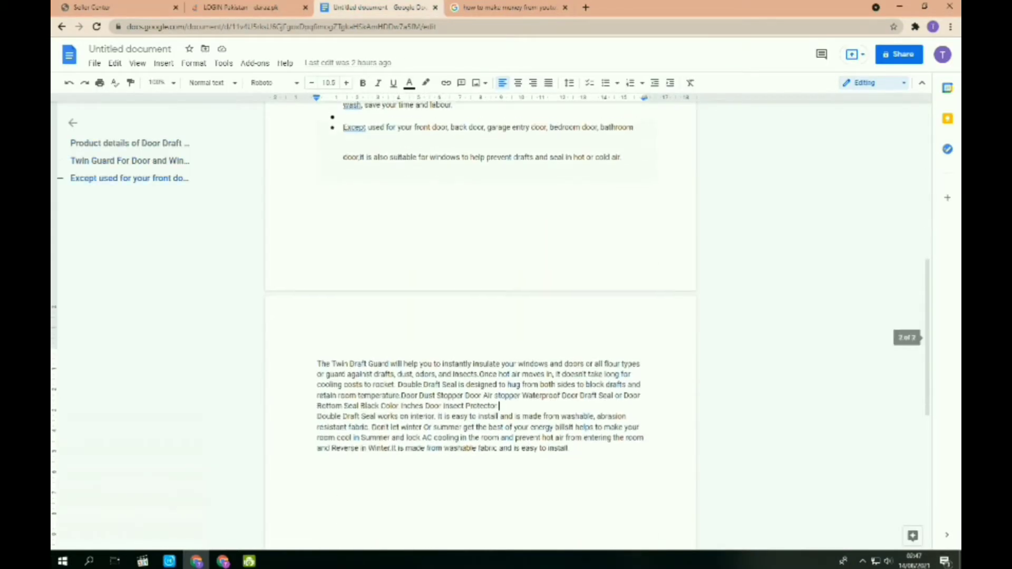
scroll(479, 327, "up", 8)
Switch to the Daraz storefront and search it for "dust stoper".
left_click(246, 8)
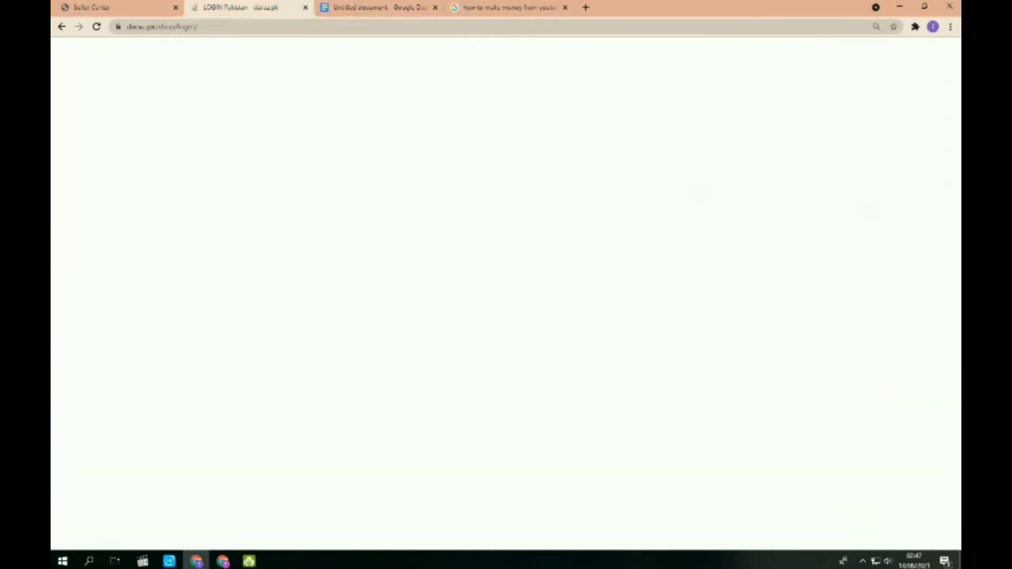
left_click(453, 72)
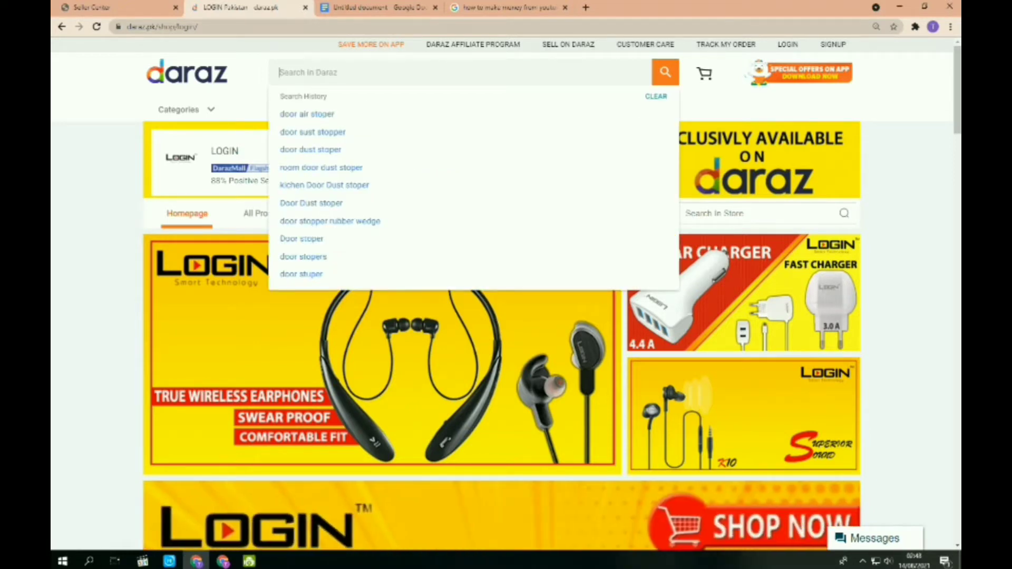
type("dus")
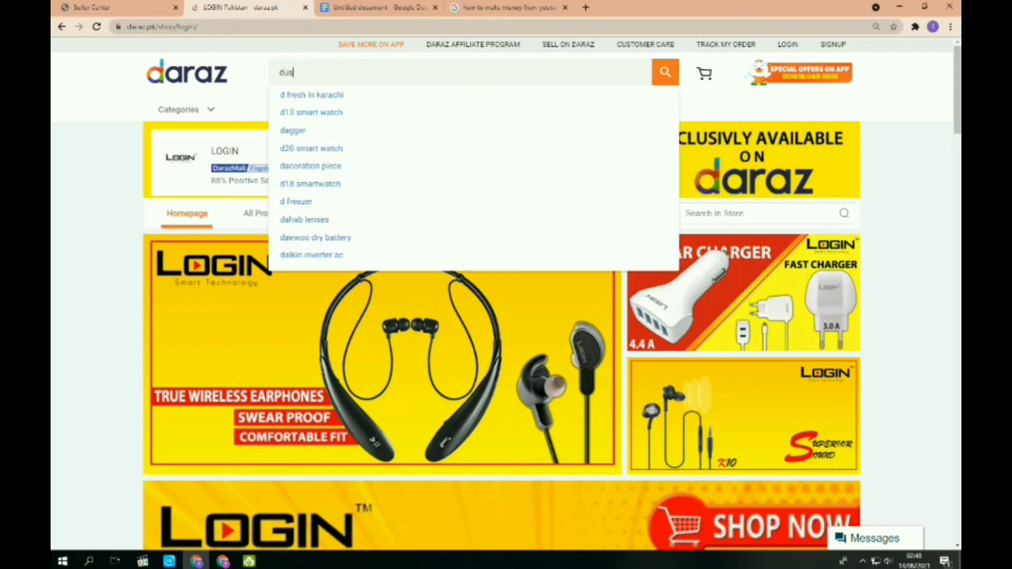
type("t stop")
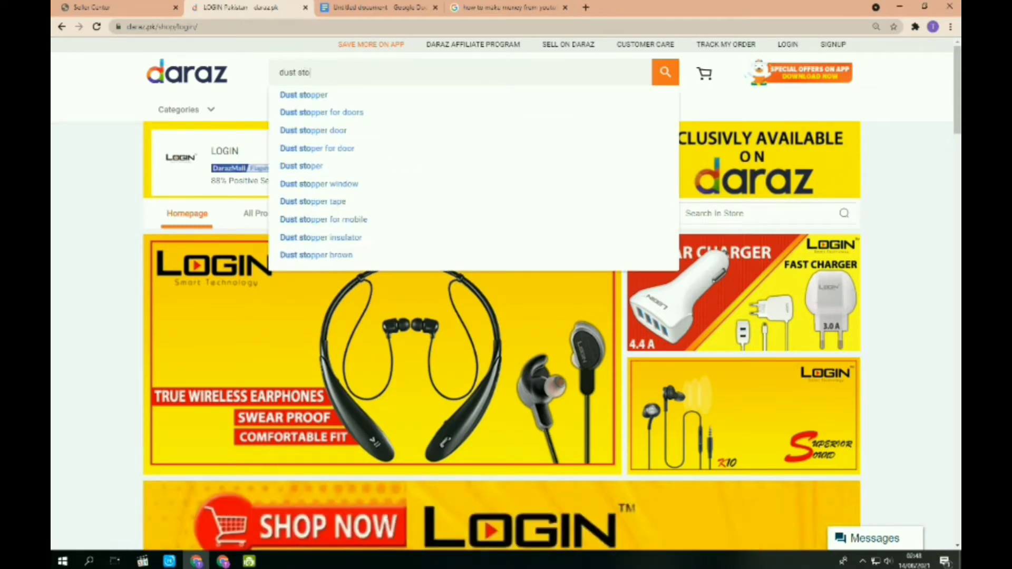
type("er")
key("Return")
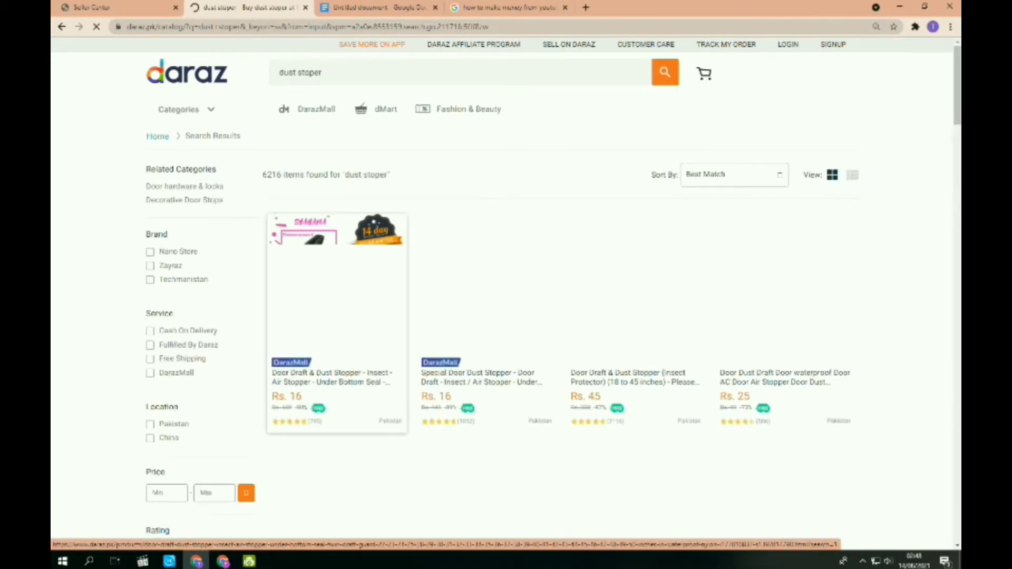
Open the "Door Draft & Dust Stopper (Insect Protector) (18 to 45 inches)" listing from the search results.
scroll(486, 316, "down", 1)
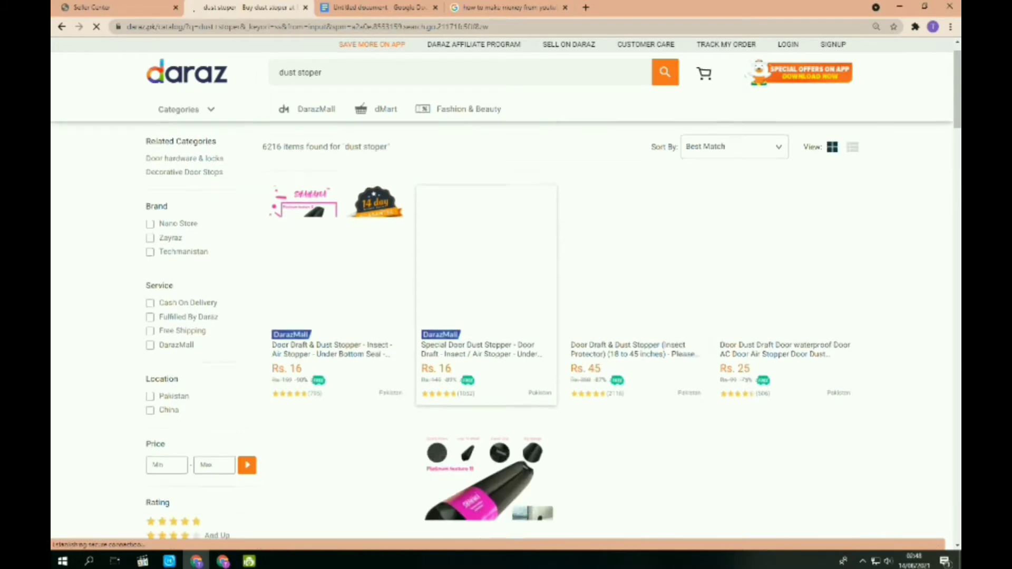
scroll(486, 295, "down", 1)
scroll(486, 296, "up", 2)
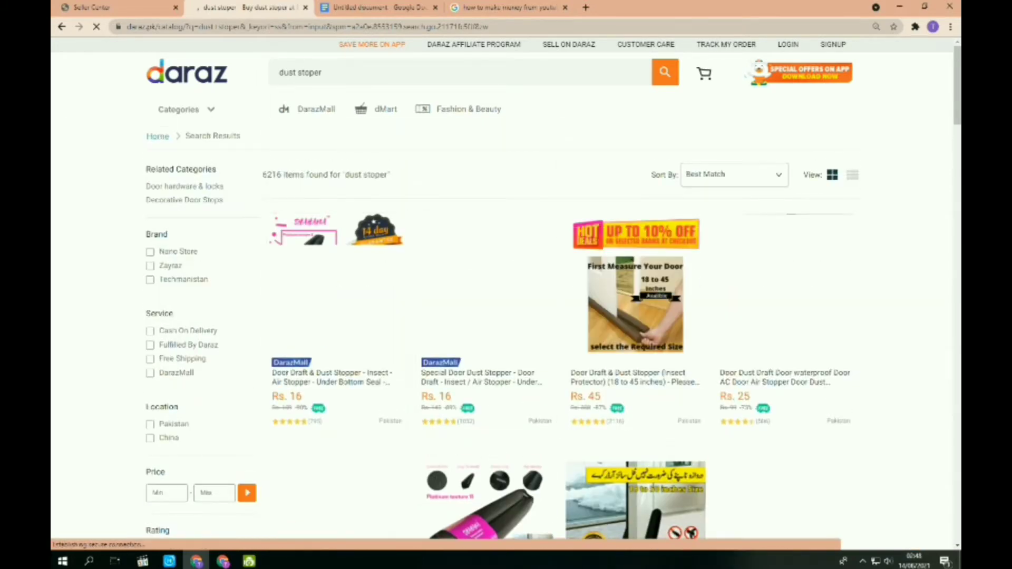
left_click(636, 304)
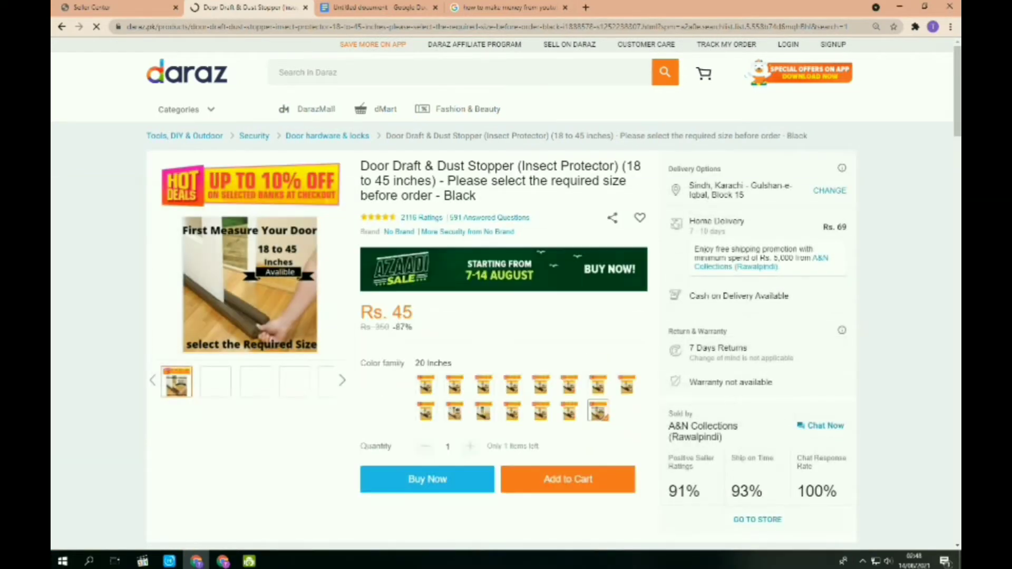
Examine the listing's purchase options, bullet-point highlights and long description in the product details.
scroll(506, 335, "down", 5)
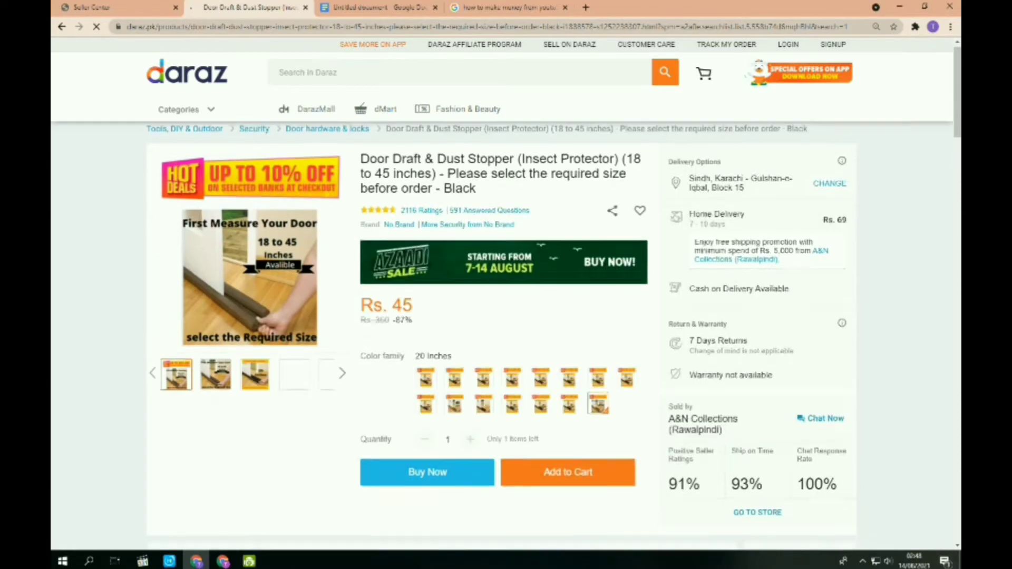
scroll(506, 336, "up", 3)
scroll(342, 262, "down", 4)
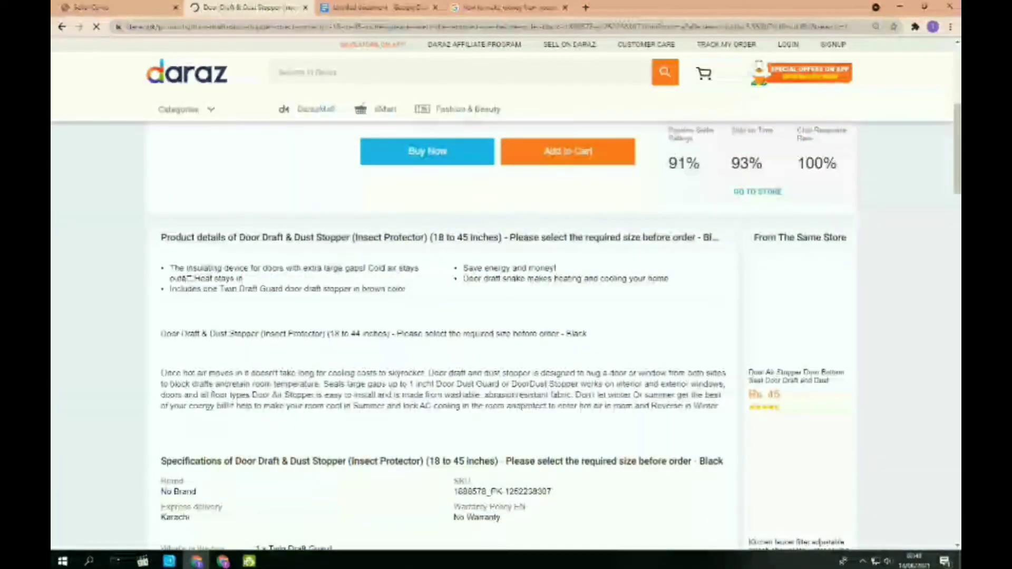
scroll(506, 335, "up", 6)
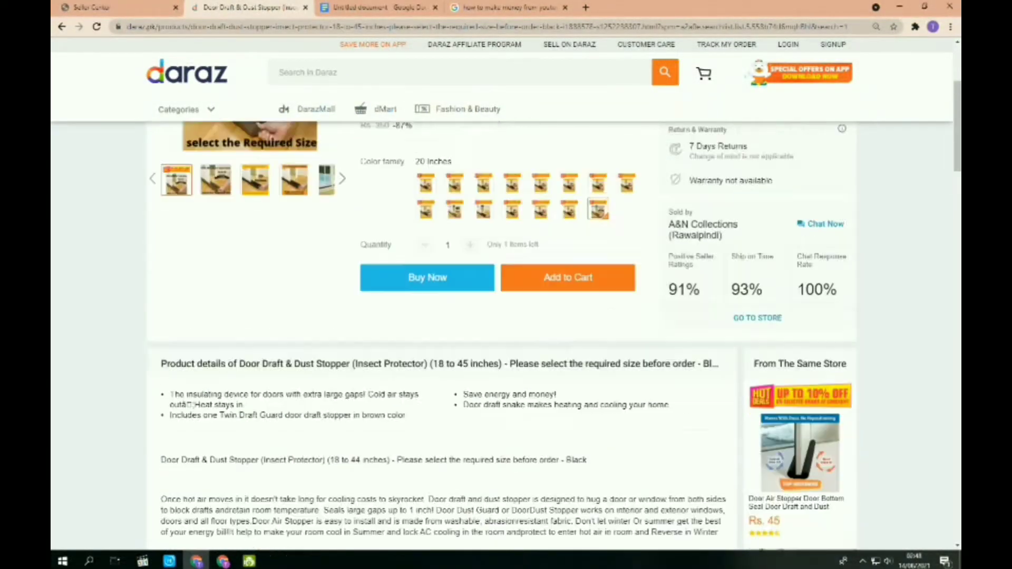
scroll(507, 335, "down", 7)
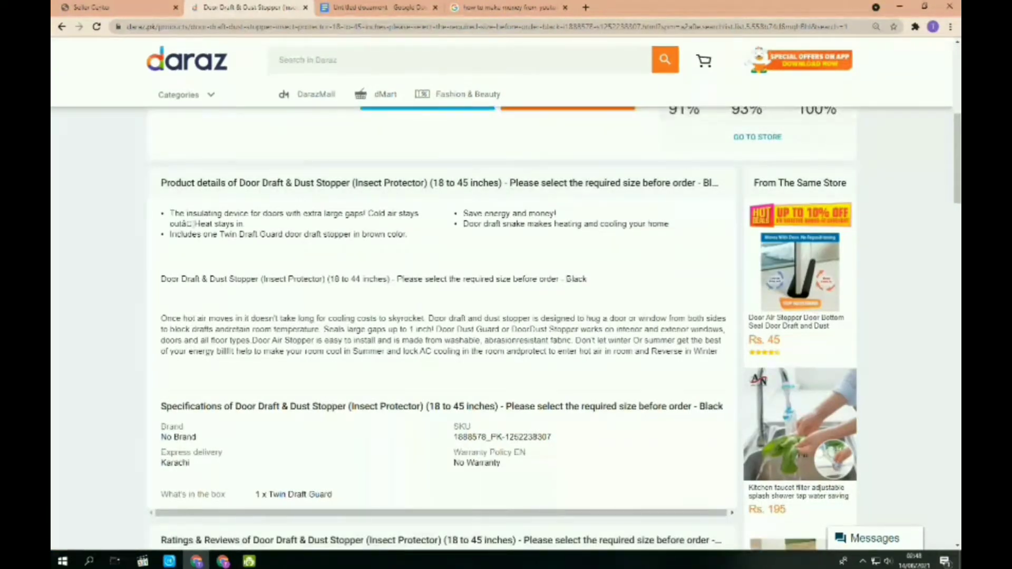
left_click_drag(170, 213, 669, 224)
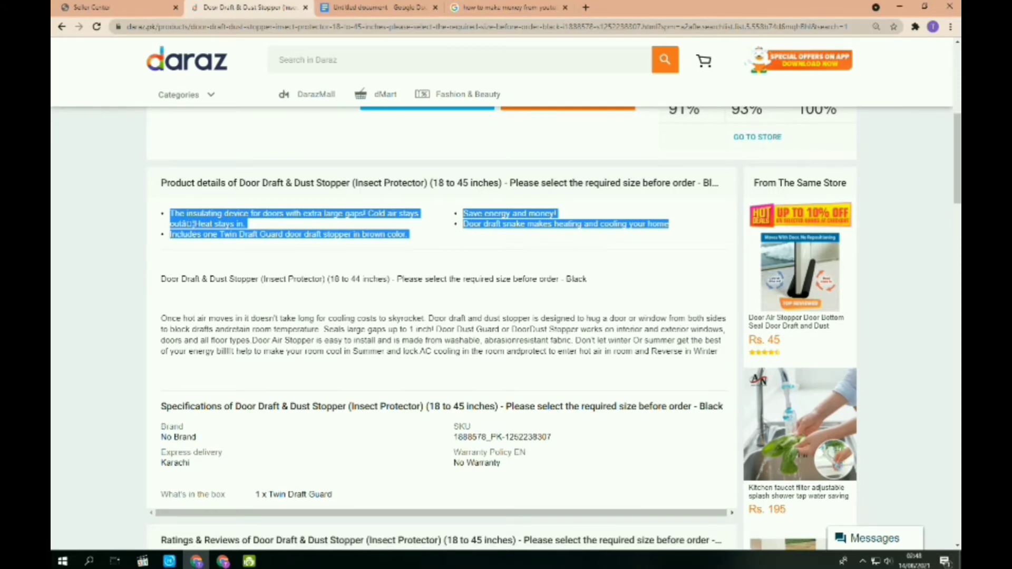
left_click(668, 226)
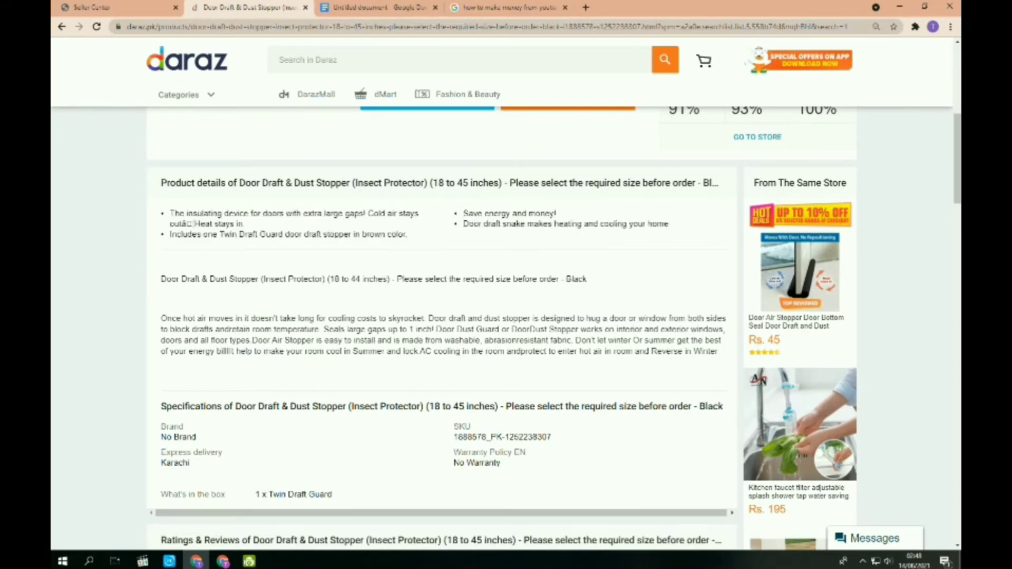
scroll(443, 327, "down", 2)
left_click_drag(161, 209, 255, 241)
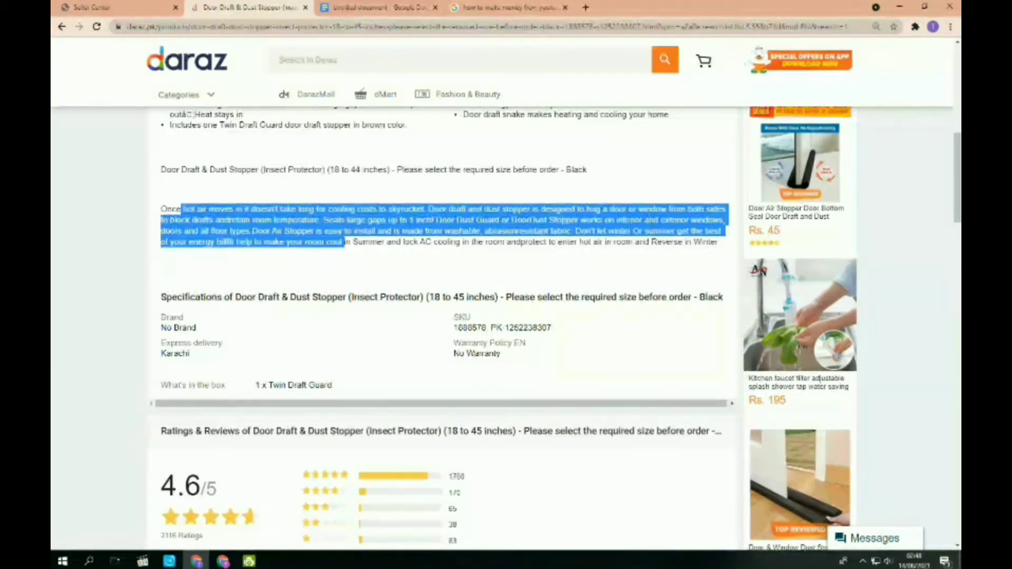
left_click_drag(161, 169, 339, 169)
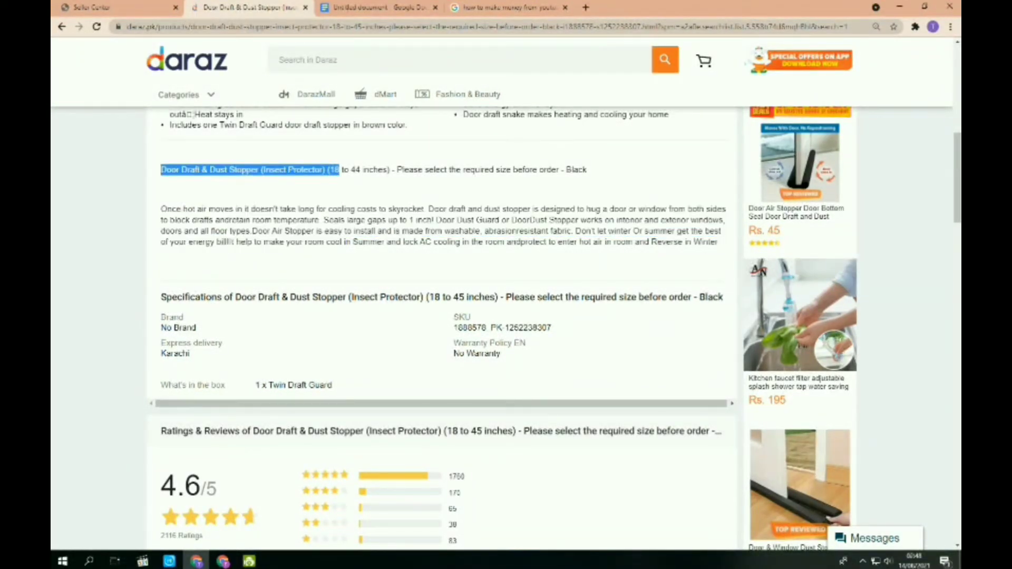
Compare the blank new-product form with the title and product details of the door stopper listing.
left_click(116, 7)
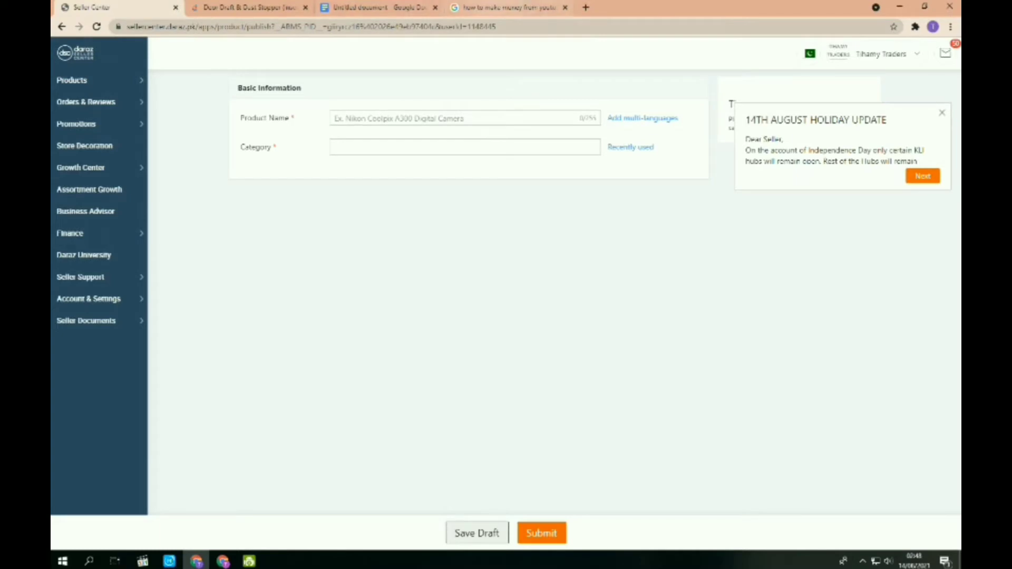
left_click(248, 8)
scroll(277, 301, "up", 10)
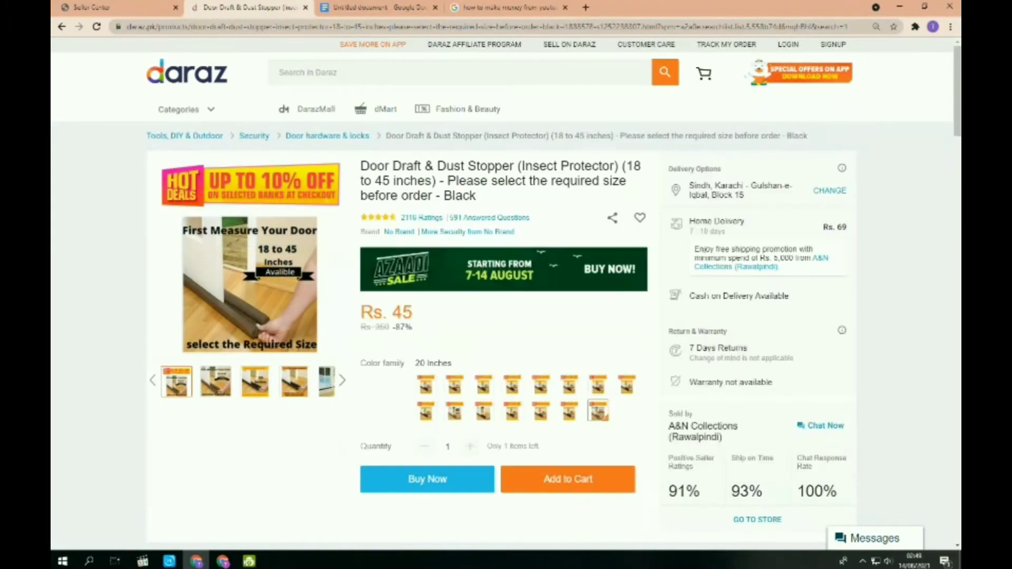
scroll(425, 385, "down", 3)
scroll(426, 385, "down", 2)
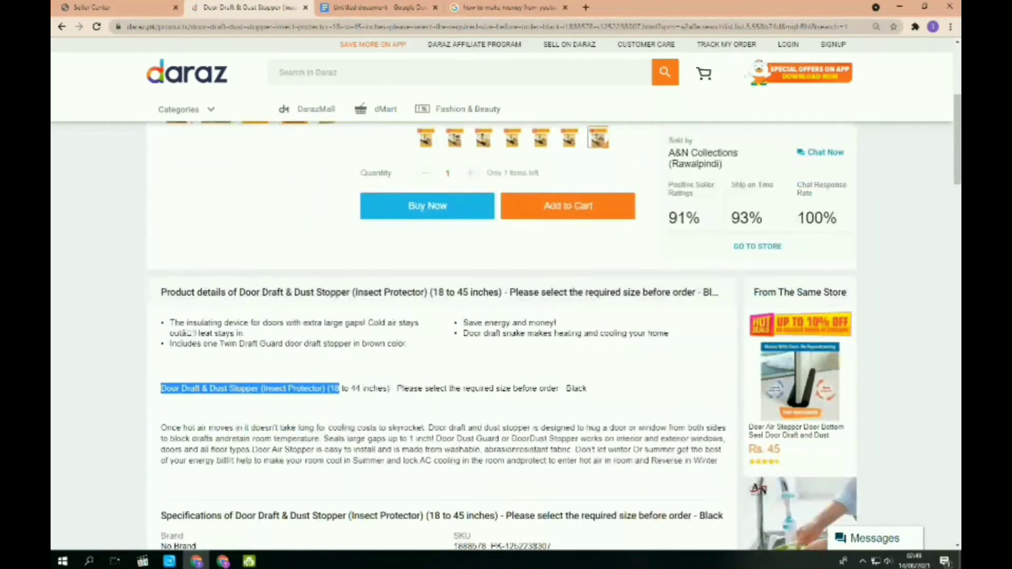
scroll(501, 317, "up", 5)
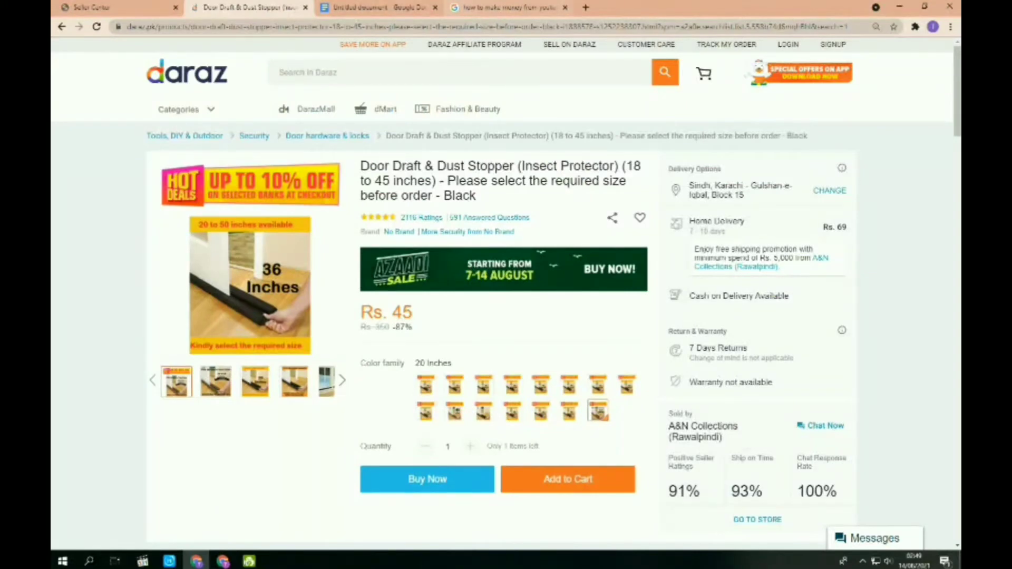
Copy the door dust stopper title under "Title;" in the Google Docs document and paste it as the Product Name in Seller Center.
left_click(390, 8)
left_click_drag(317, 187, 433, 250)
left_click(318, 236)
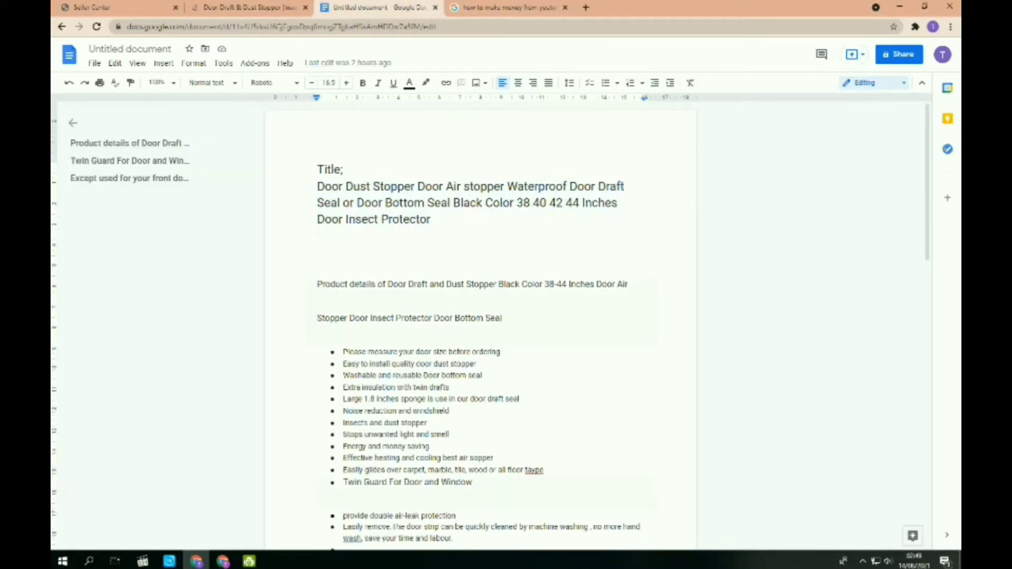
left_click(318, 187)
left_click_drag(317, 186, 431, 219)
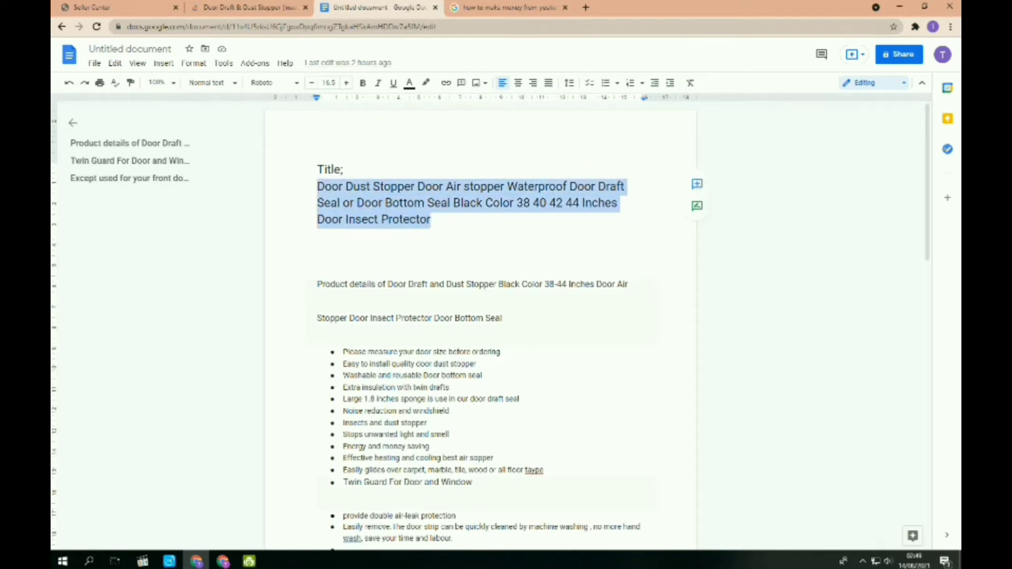
right_click(389, 216)
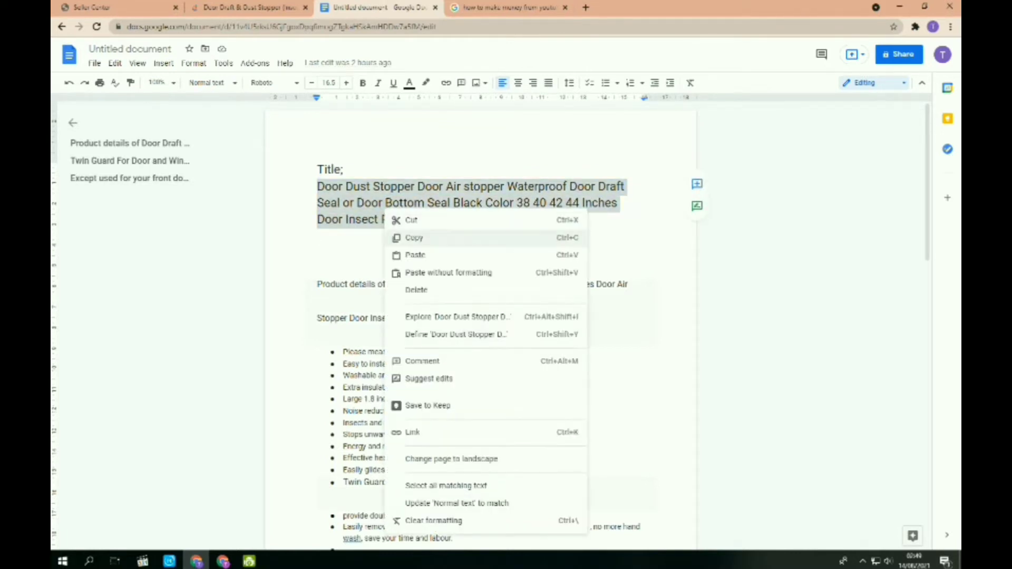
left_click(413, 237)
left_click(100, 8)
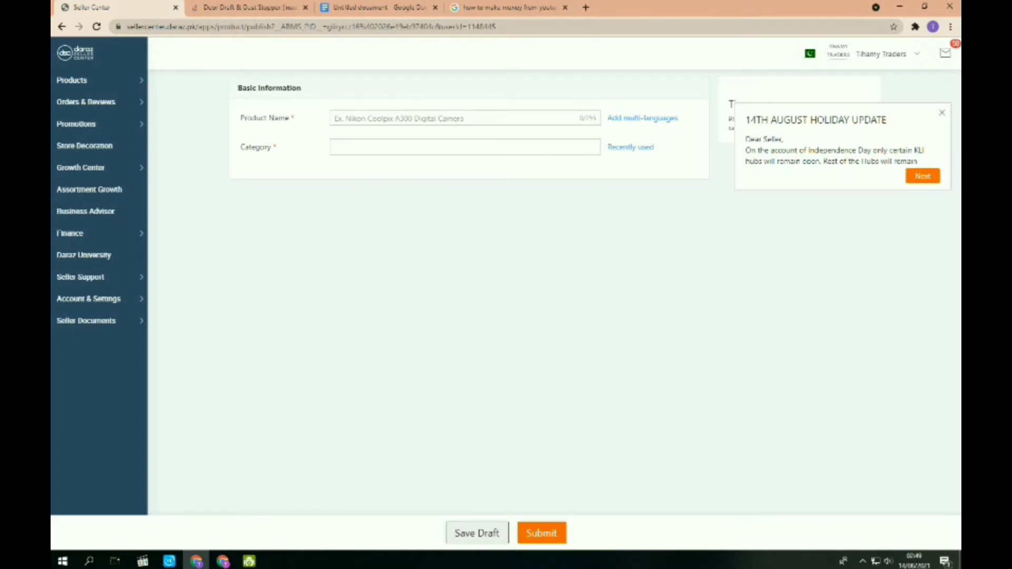
left_click(380, 118)
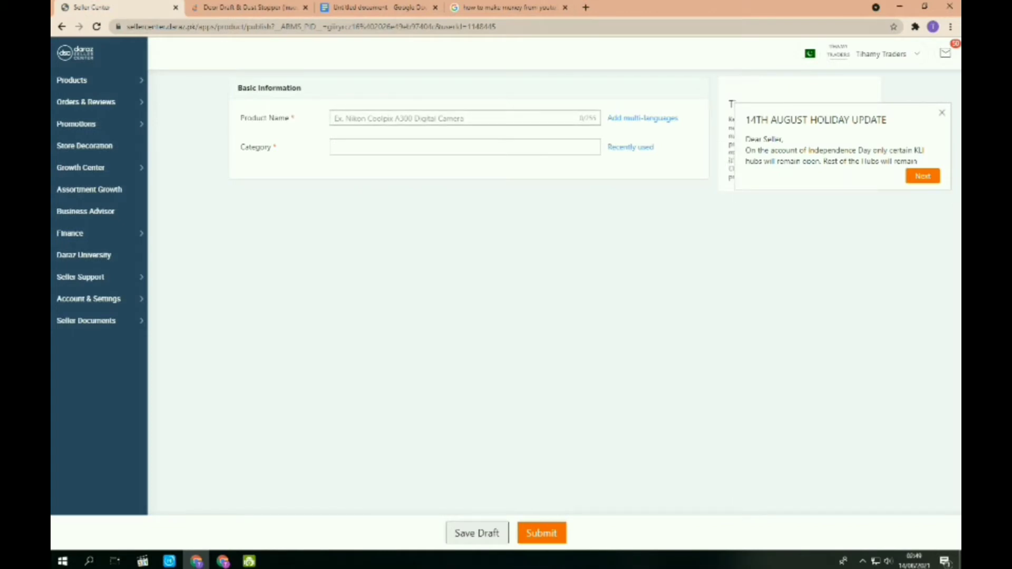
key("ctrl+v")
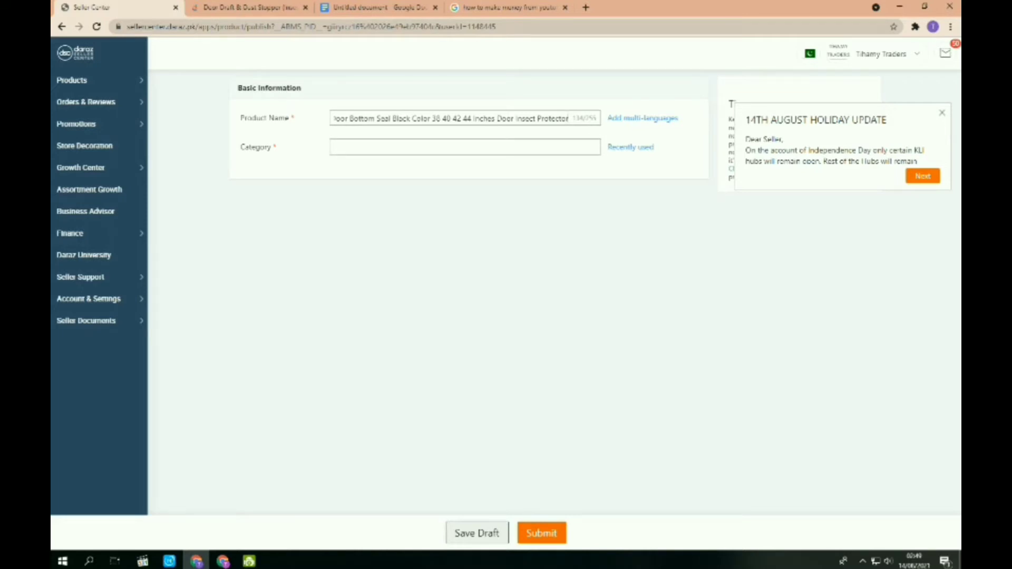
Set the product category to Tools, DIY & Outdoor / Security / Door hardware & locks, following the reference listing's category path.
left_click(465, 148)
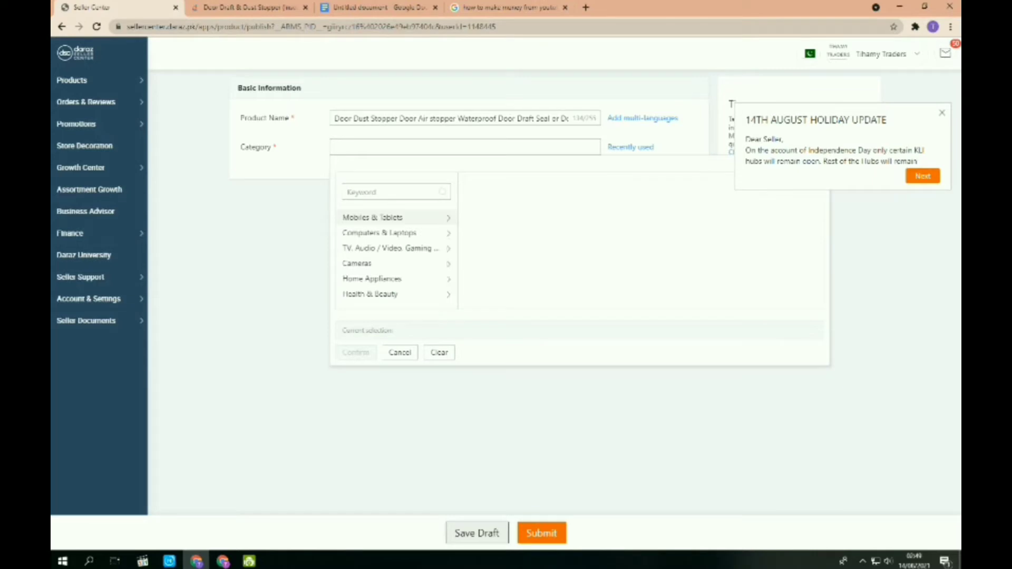
left_click(227, 8)
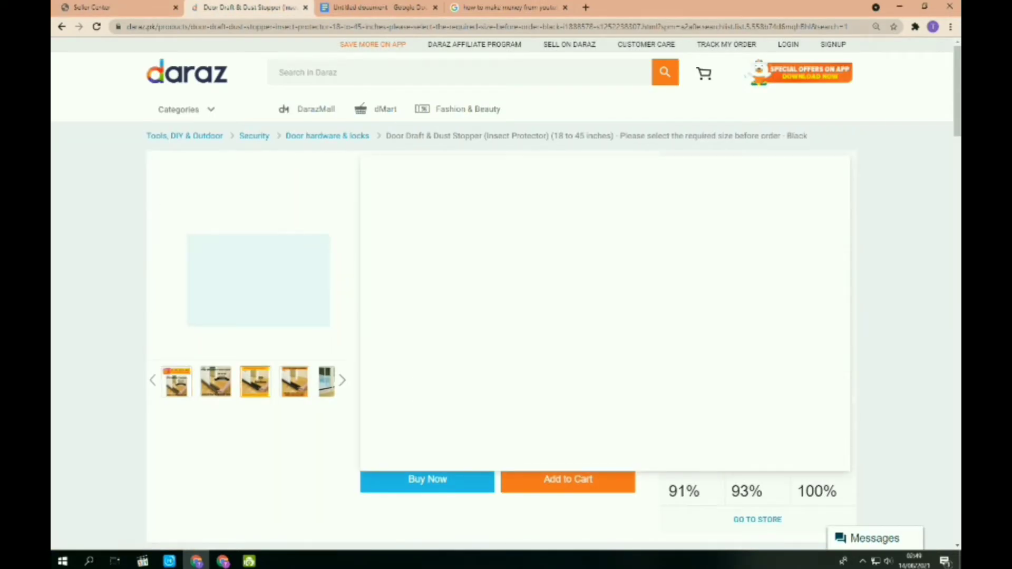
mouse_move(255, 382)
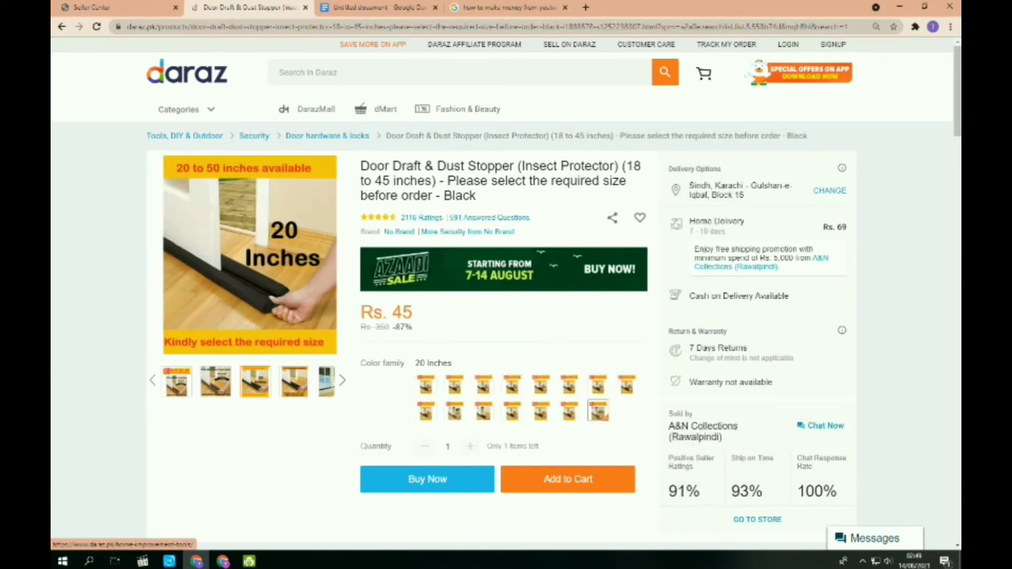
left_click(141, 7)
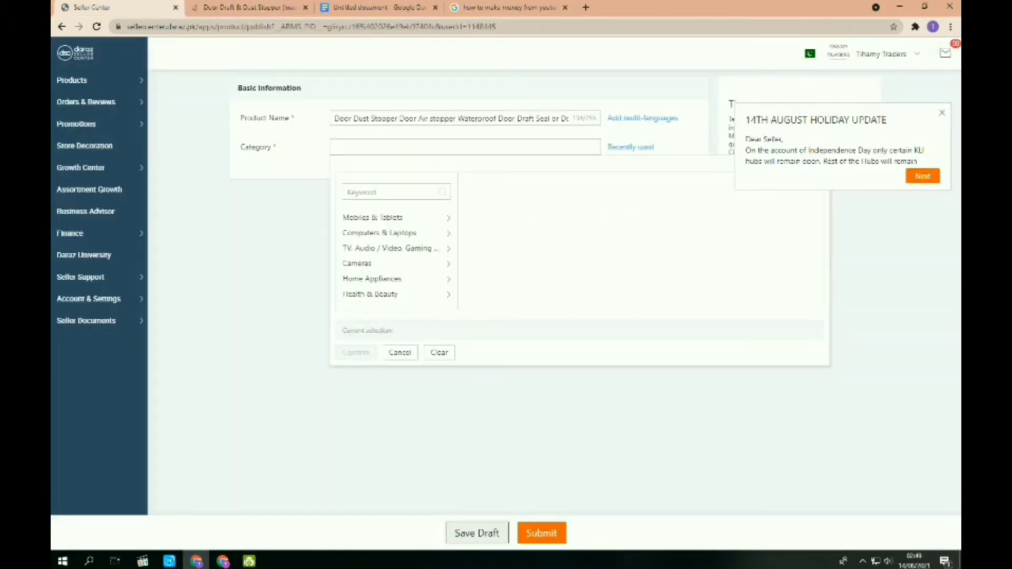
type("tool")
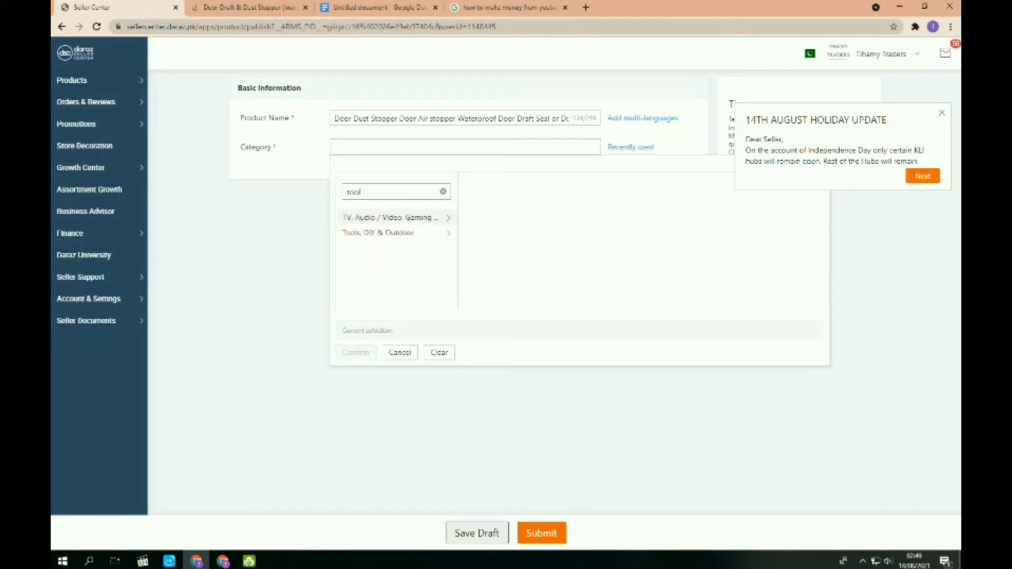
left_click(390, 232)
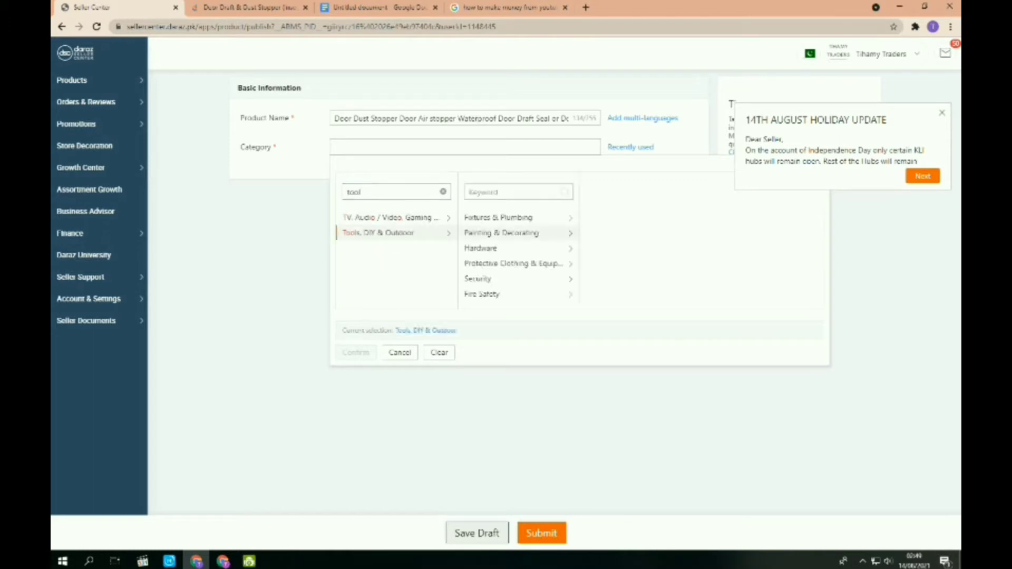
left_click(495, 279)
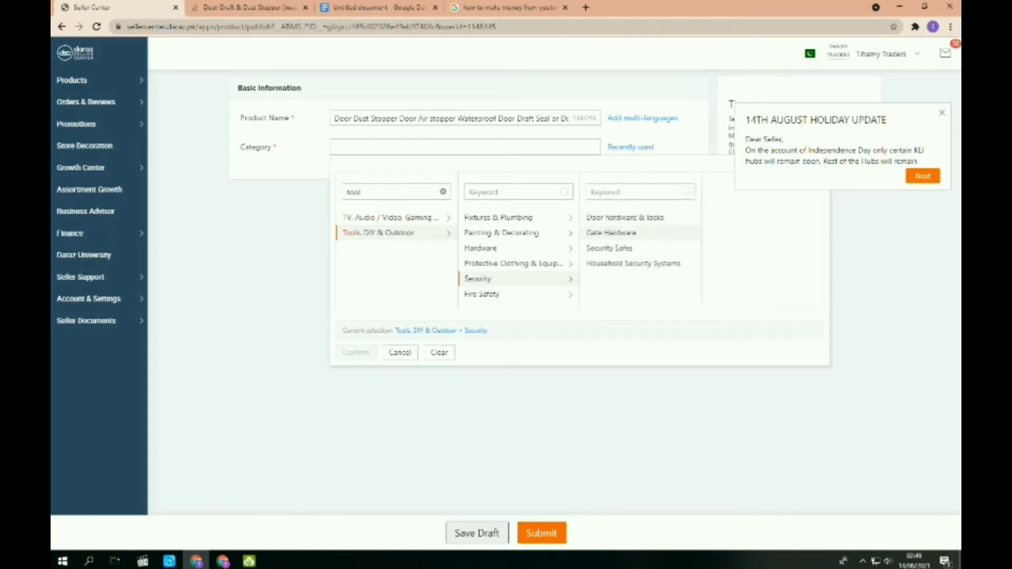
left_click(625, 218)
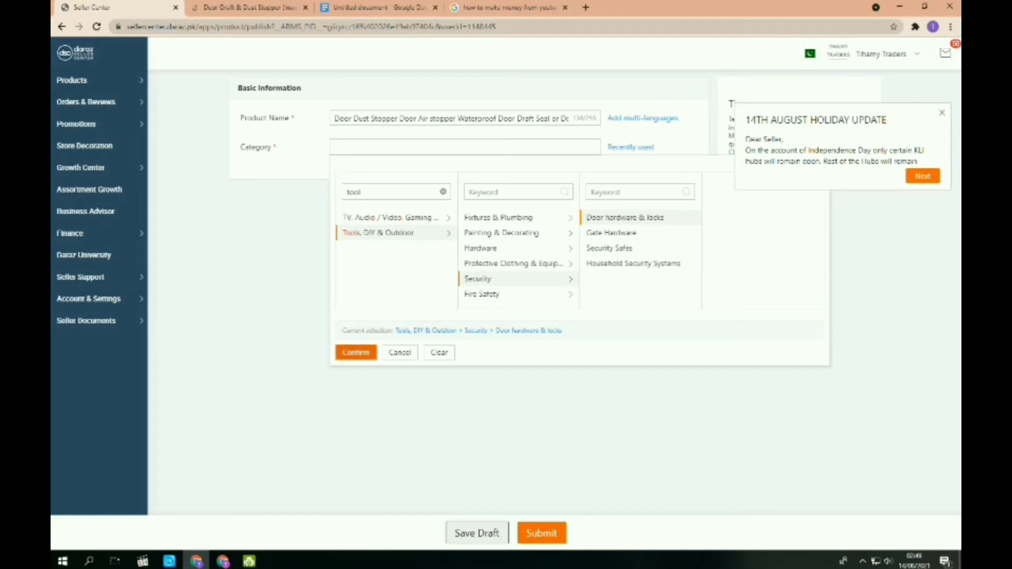
left_click(356, 352)
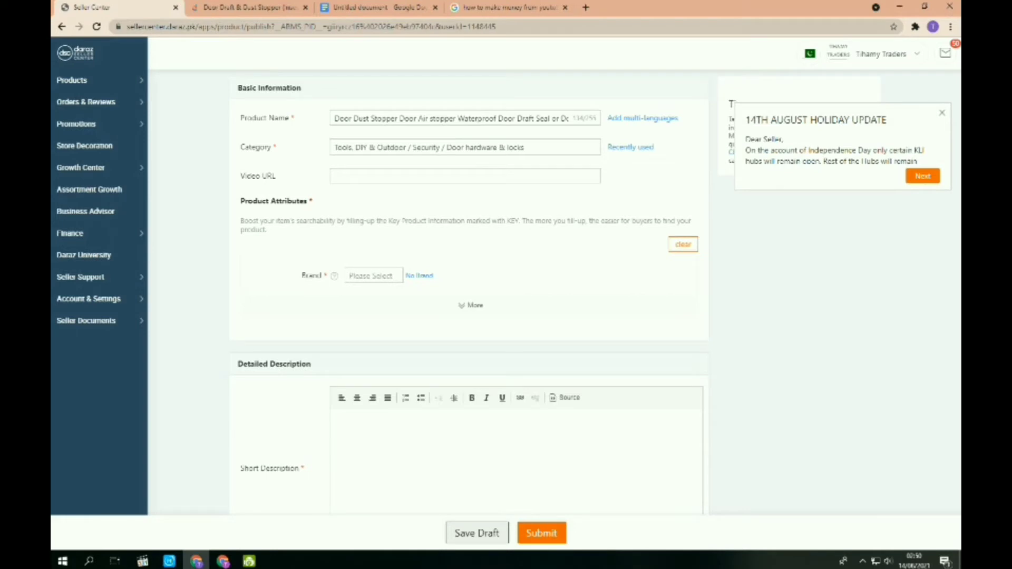
Leave the Video URL empty and set the product's Brand attribute to No Brand.
left_click(335, 176)
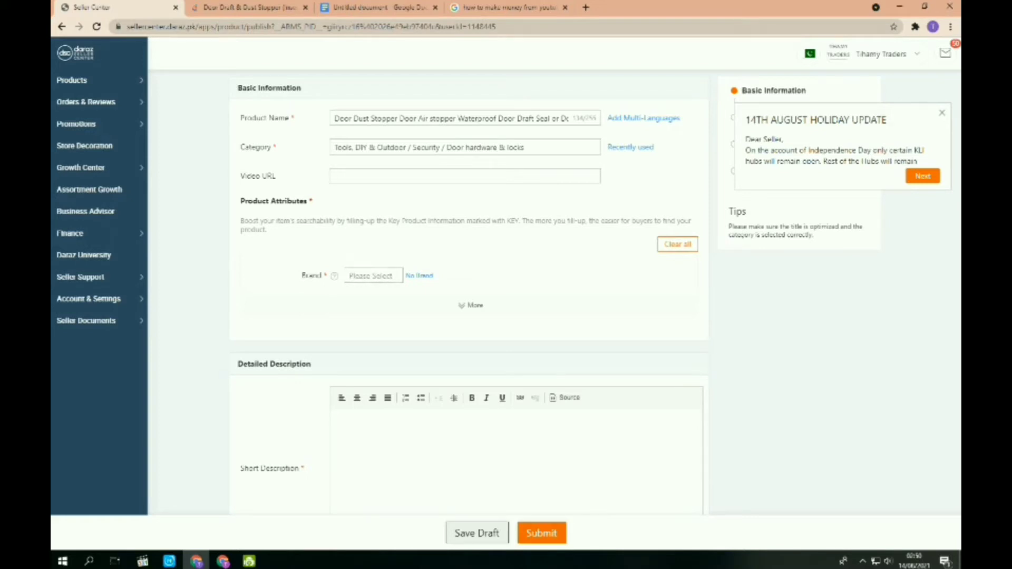
left_click(373, 276)
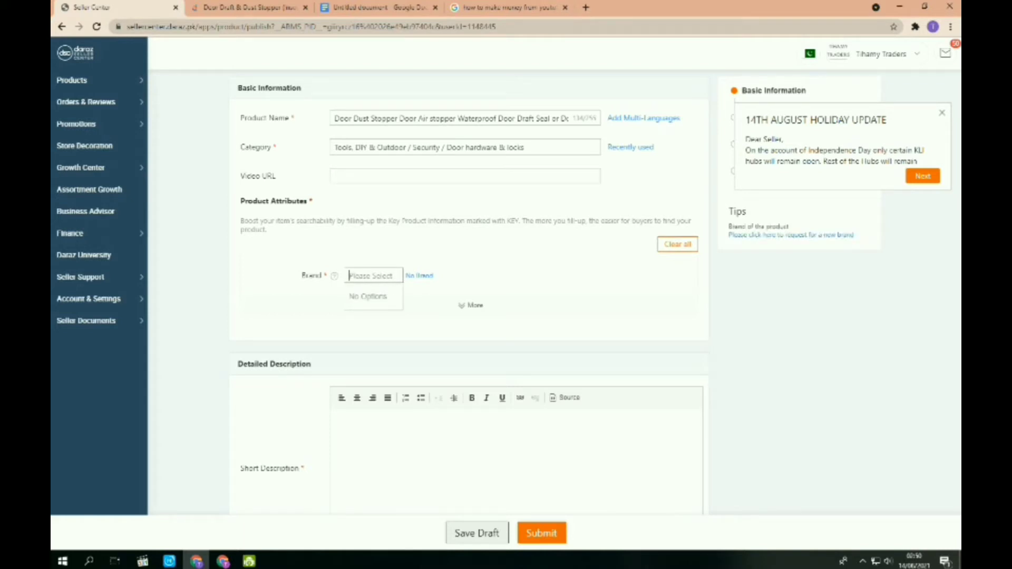
type("qjhq")
left_click(334, 276)
mouse_move(334, 277)
left_click(420, 276)
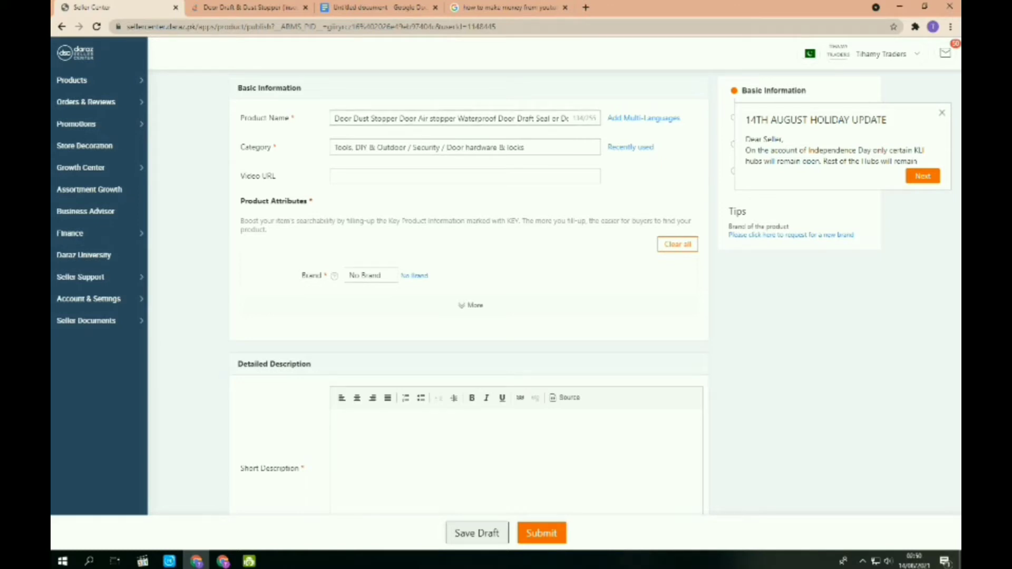
left_click(465, 176)
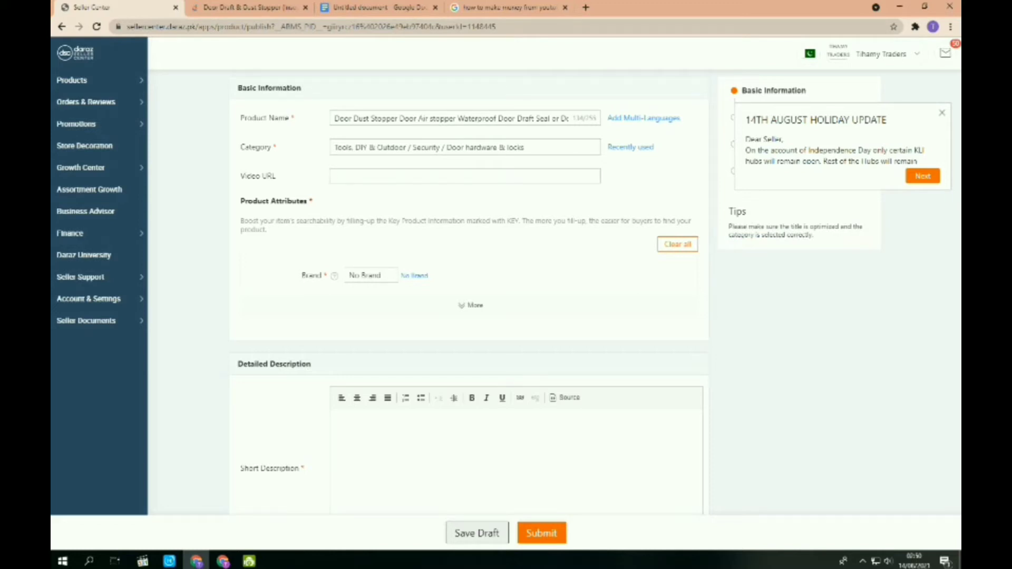
scroll(463, 274, "down", 2)
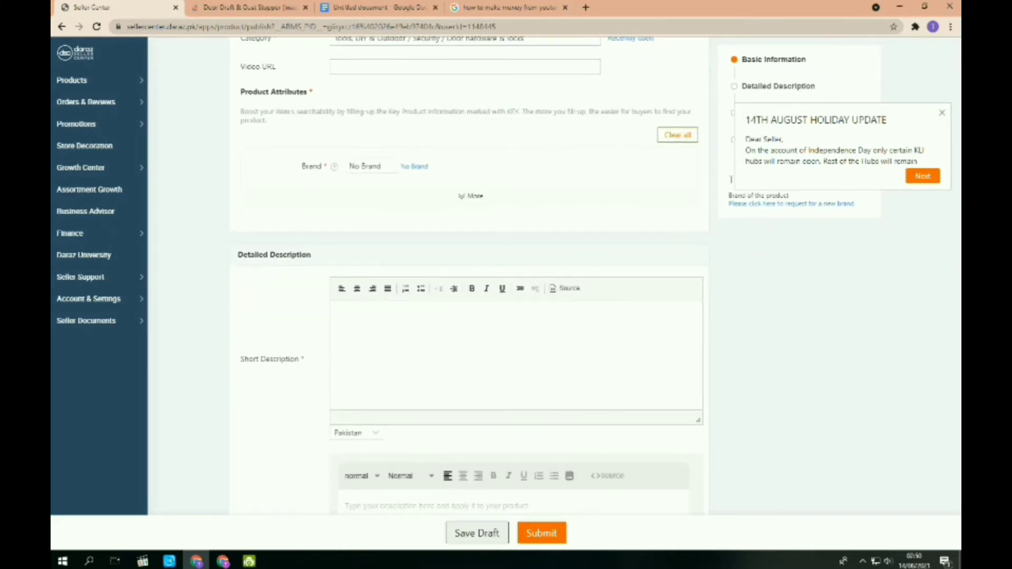
triple_click(415, 166)
Copy the door dust stopper title from the Google Docs document into the Short Description in Seller Center.
left_click(341, 317)
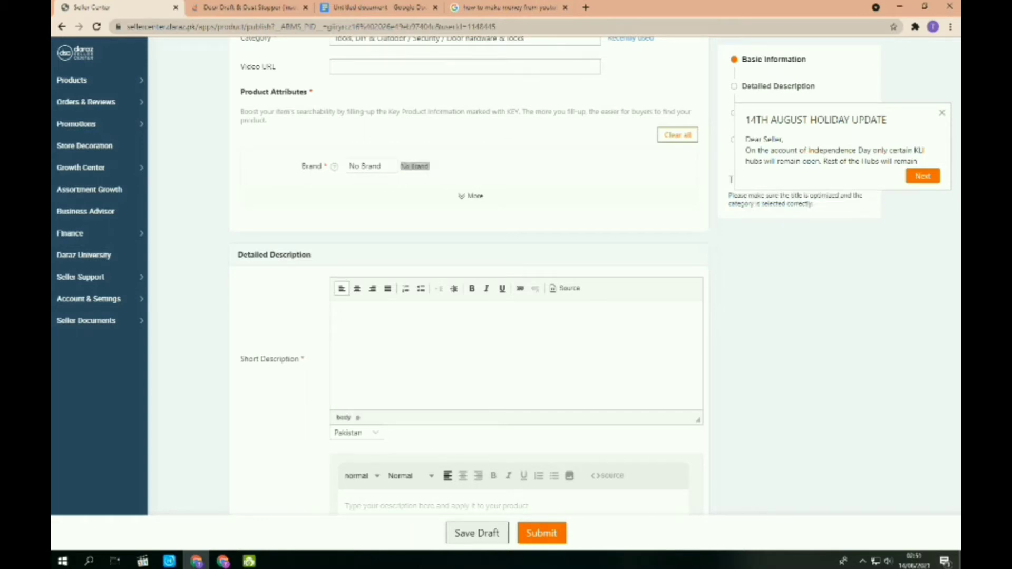
scroll(464, 274, "down", 2)
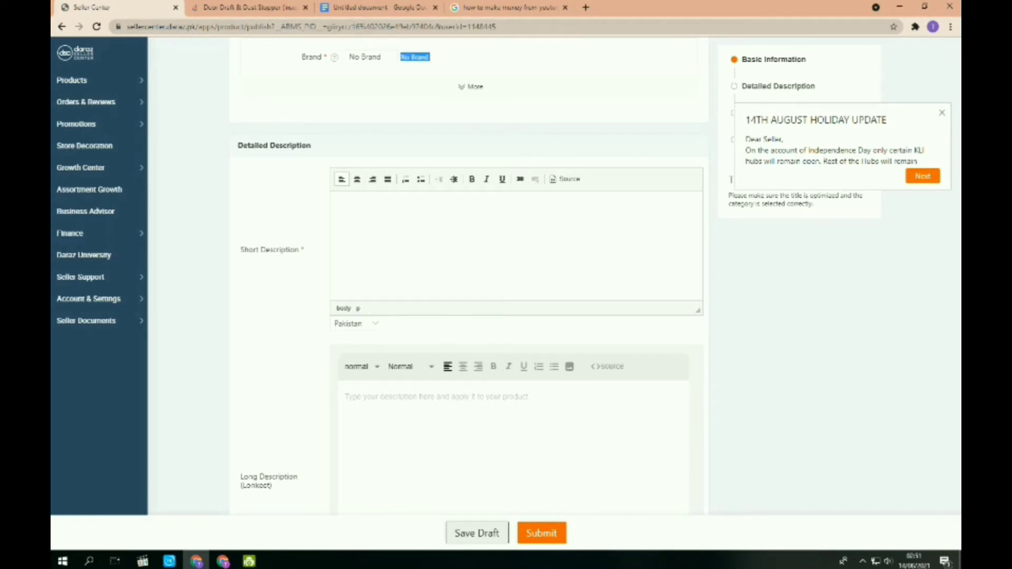
left_click(372, 8)
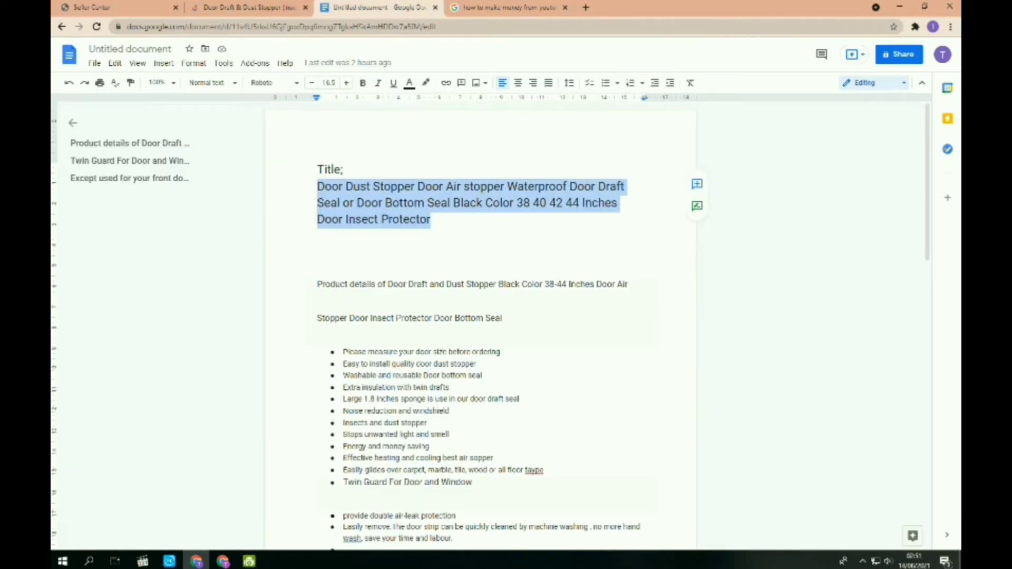
left_click(87, 7)
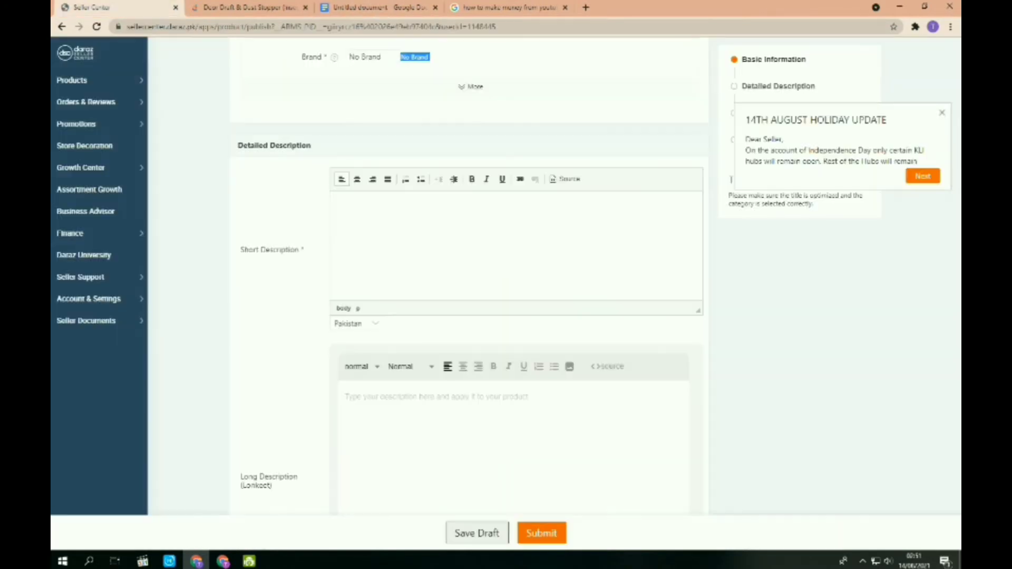
left_click(341, 207)
type("Door Dust Stopper Door Air stopper Waterproof Door Draft Seal or Door Bottom Seal Black Color 38 40 42 44 Inches Door Insect Protector")
key("ctrl+3")
left_click(366, 203)
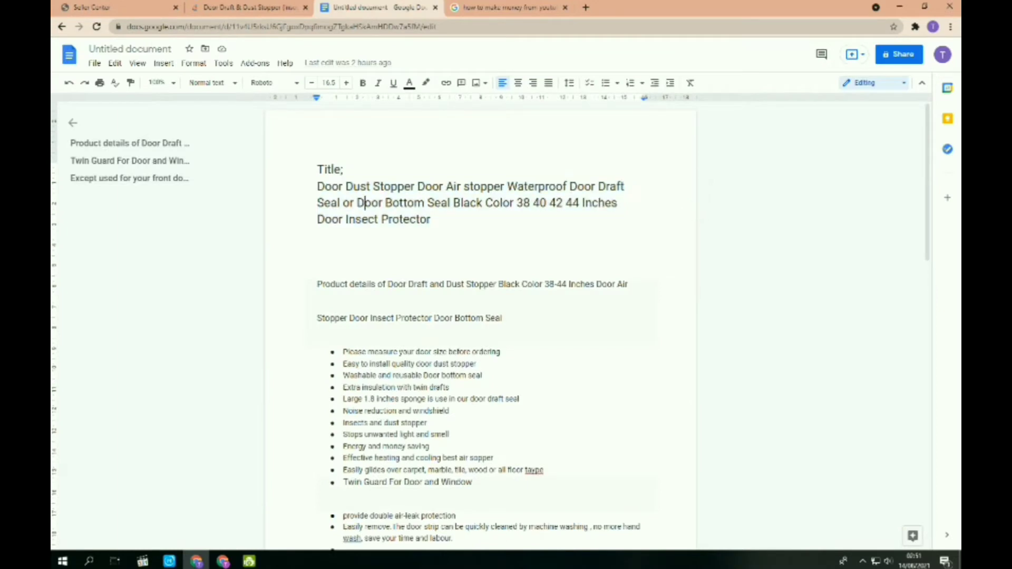
left_click_drag(317, 186, 434, 231)
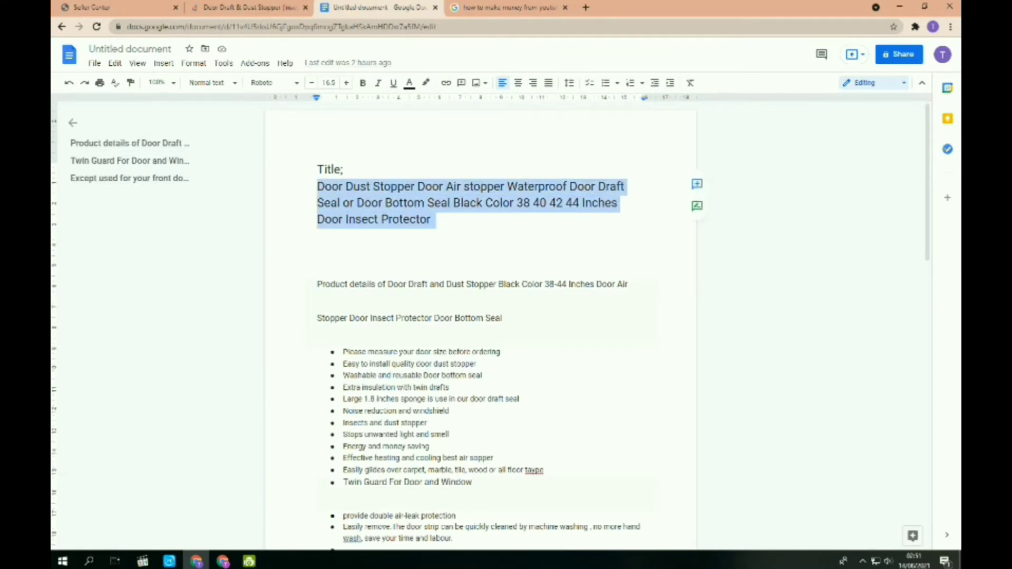
right_click(384, 212)
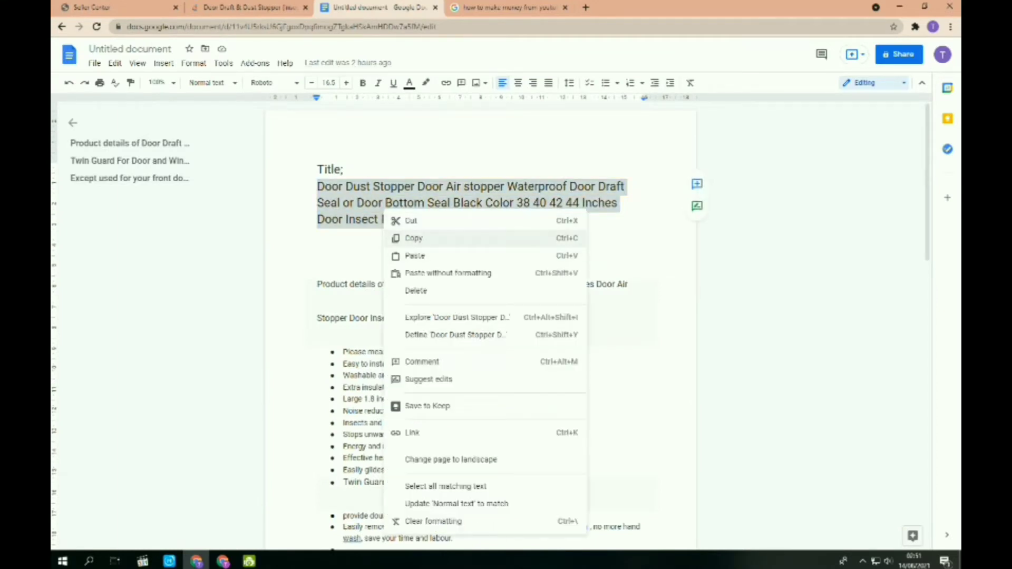
left_click(412, 239)
key("ctrl+1")
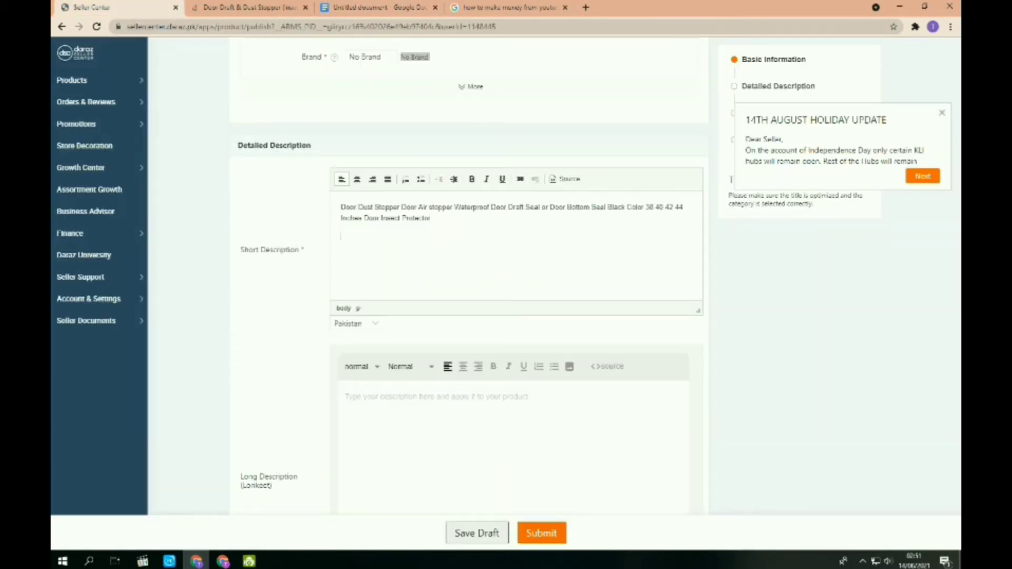
Copy the document's bullets from "Please measure your door size before ordering" through "bedroom door, bathroom" and paste them below the title in the Short Description.
left_click(378, 7)
scroll(479, 317, "down", 4)
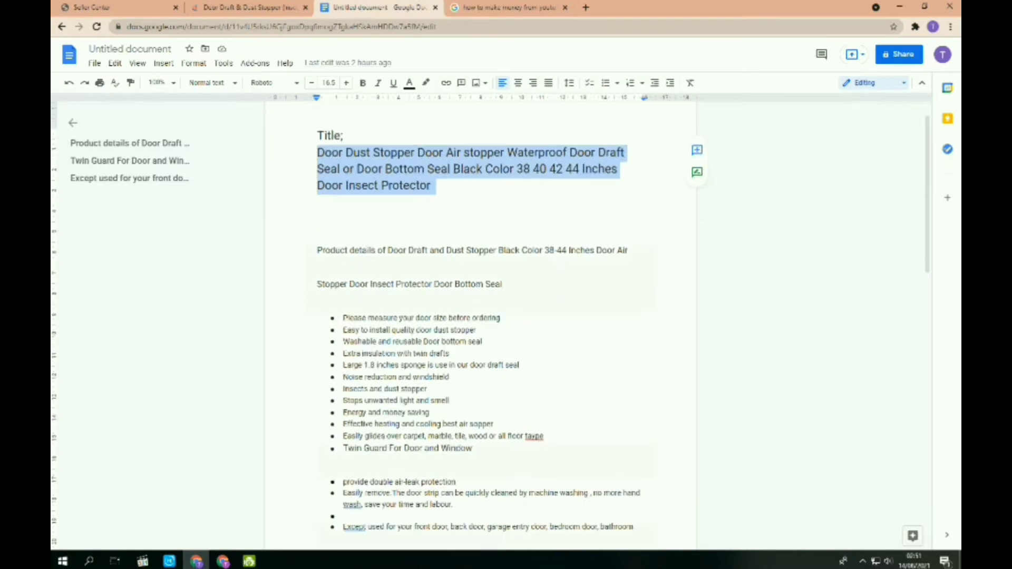
scroll(480, 317, "up", 1)
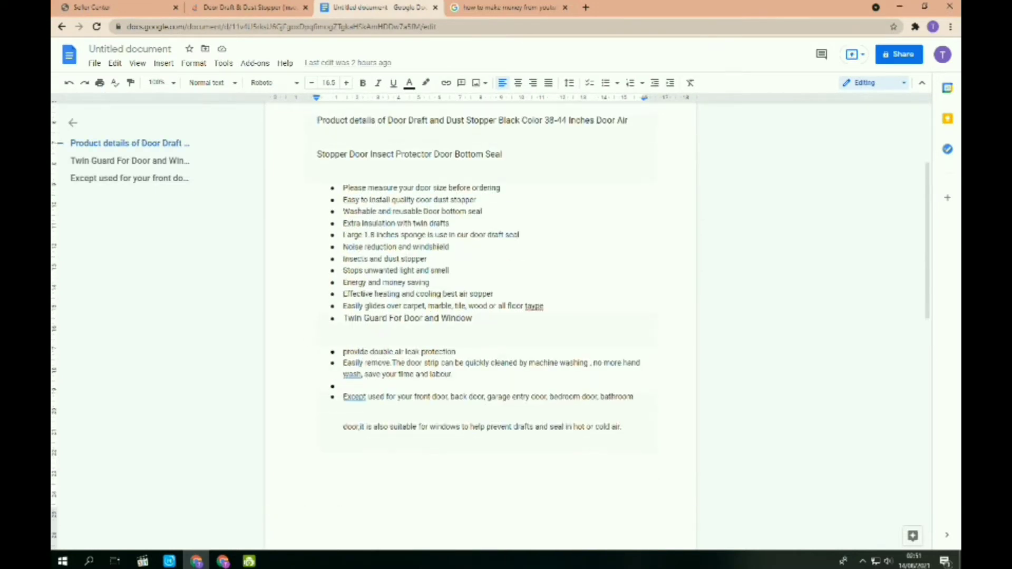
left_click_drag(330, 154, 401, 320)
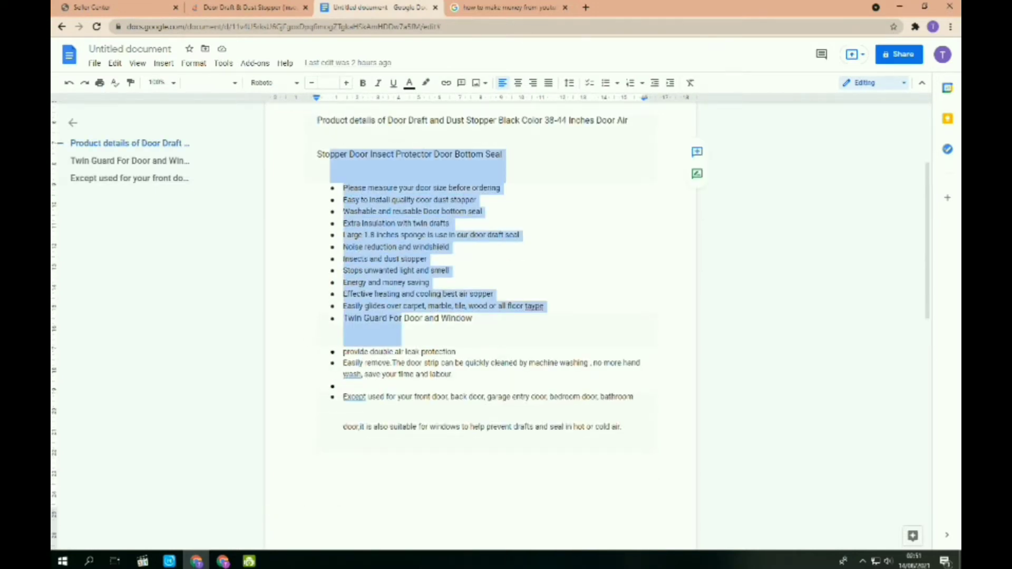
left_click(344, 247)
left_click_drag(344, 189, 635, 403)
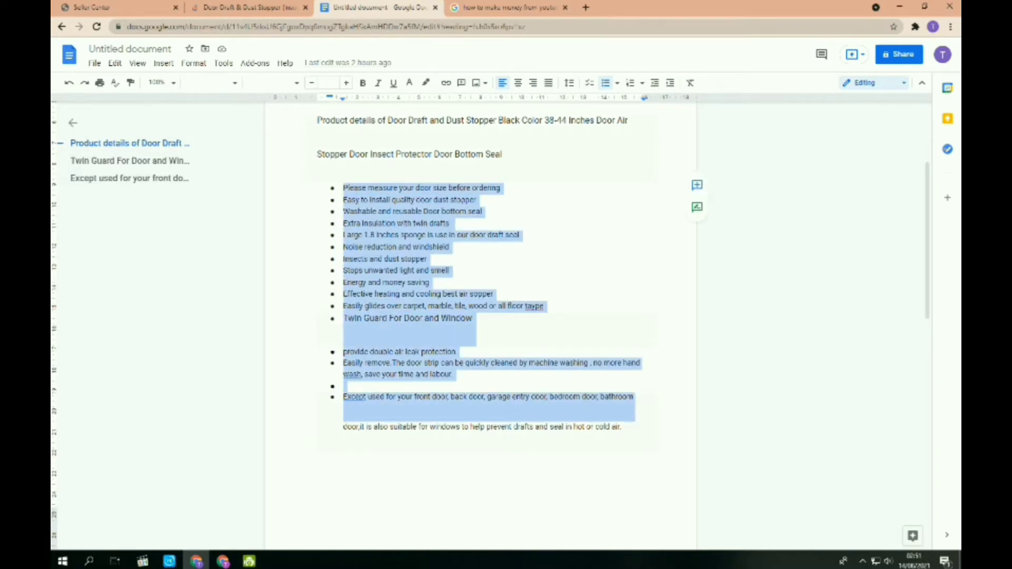
left_click(125, 7)
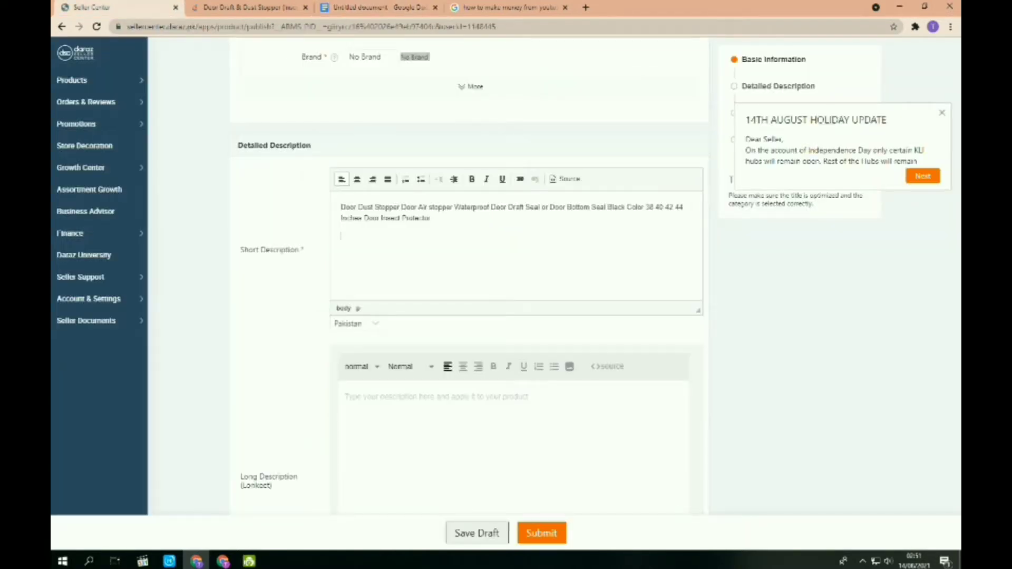
key("ctrl+v")
Remove the empty bullet and the extra spacing around the "Twin Guard For Door and Window" and "Except used for your front door" bullets.
left_click(363, 279)
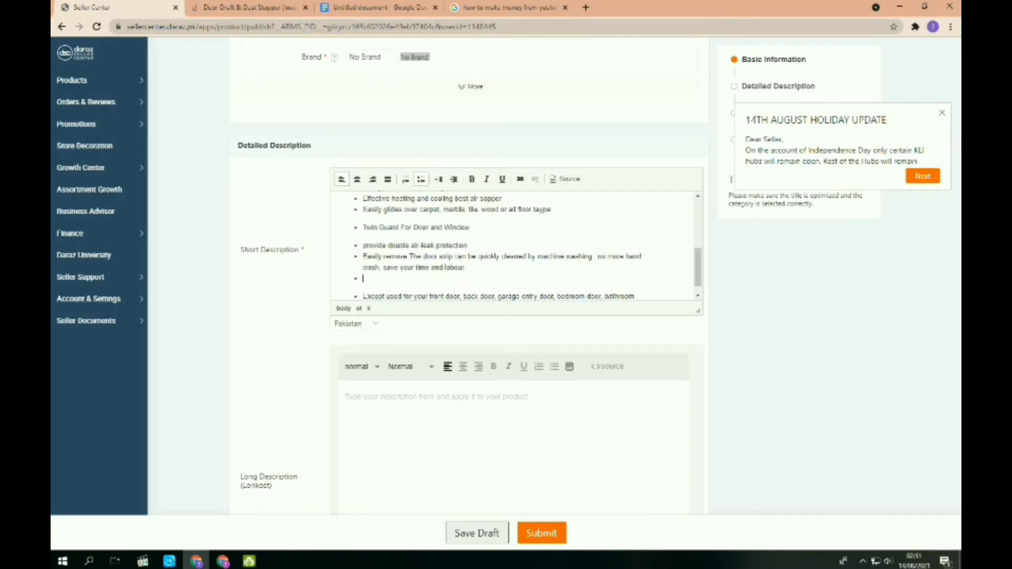
key("BackSpace")
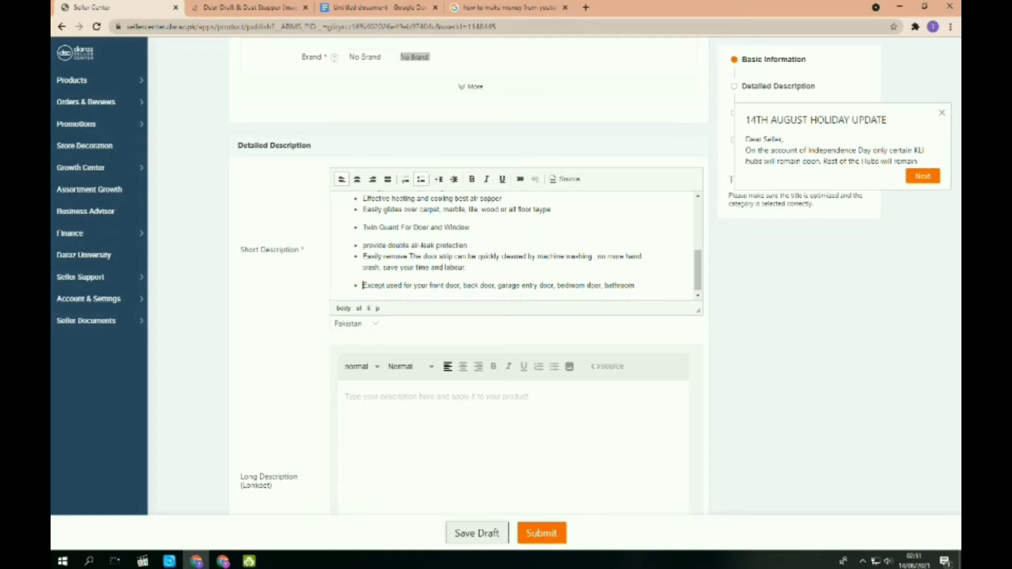
key("BackSpace")
key("Return")
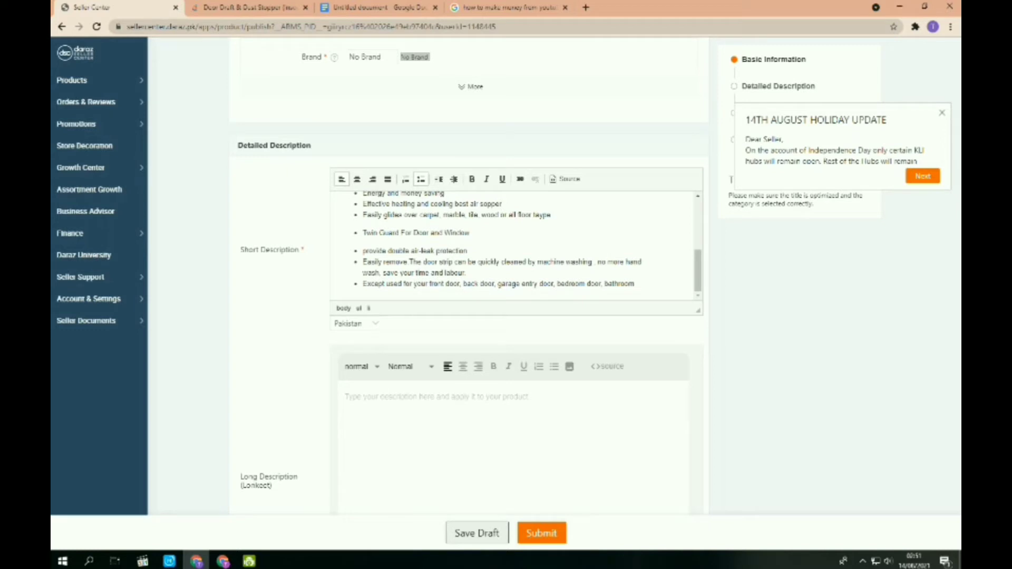
left_click(363, 233)
key("BackSpace")
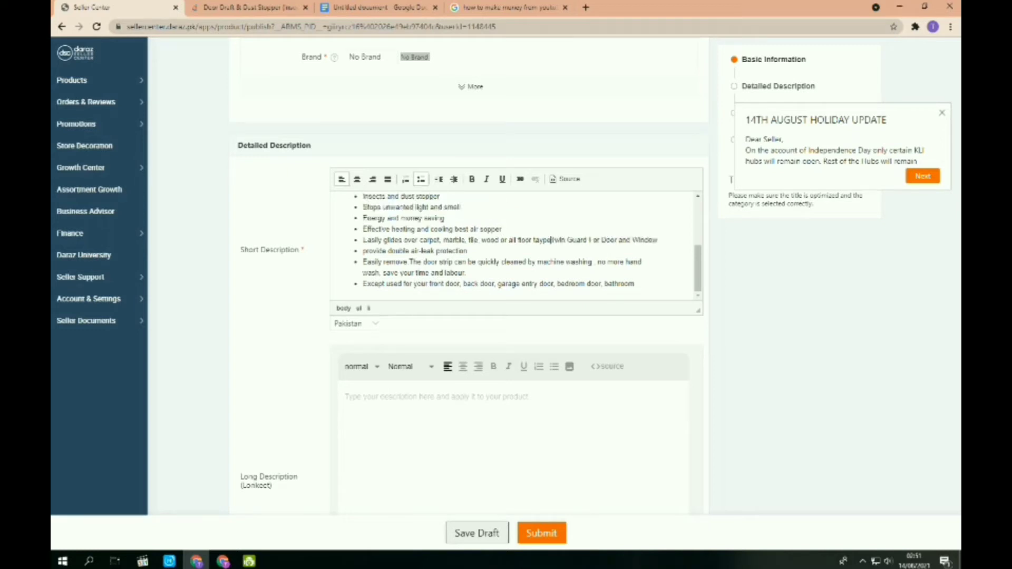
key("Return")
Copy the whole Pakistan Short Description, switch the field's language to English and paste the title and bullets there.
scroll(464, 264, "down", 3)
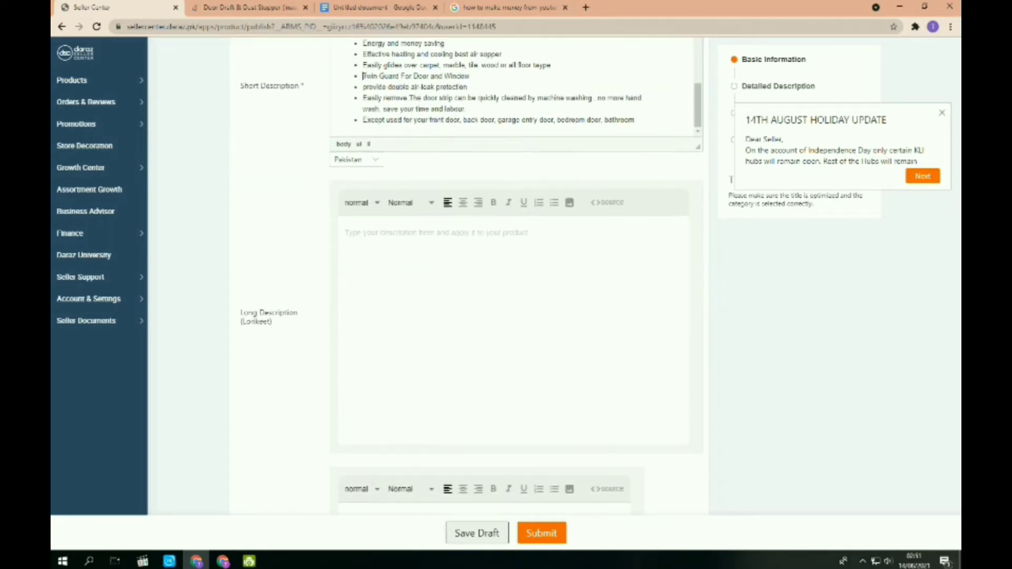
scroll(506, 274, "up", 2)
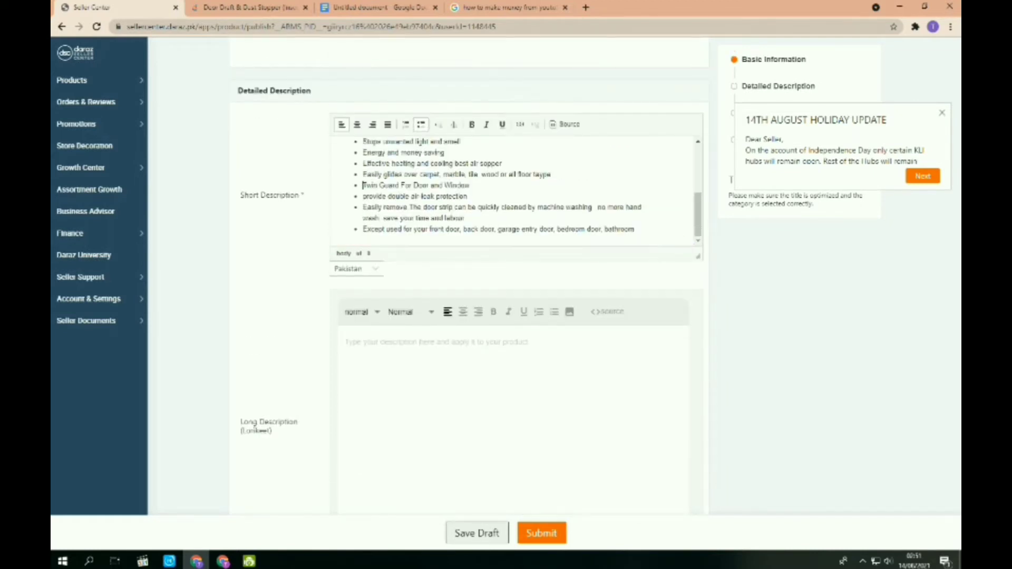
scroll(512, 206, "up", 3)
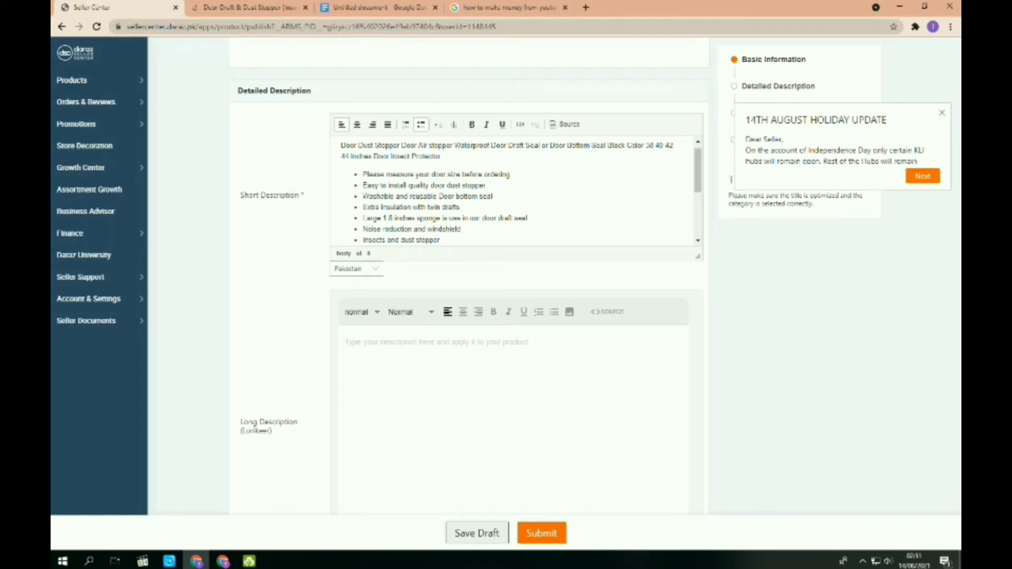
left_click(356, 269)
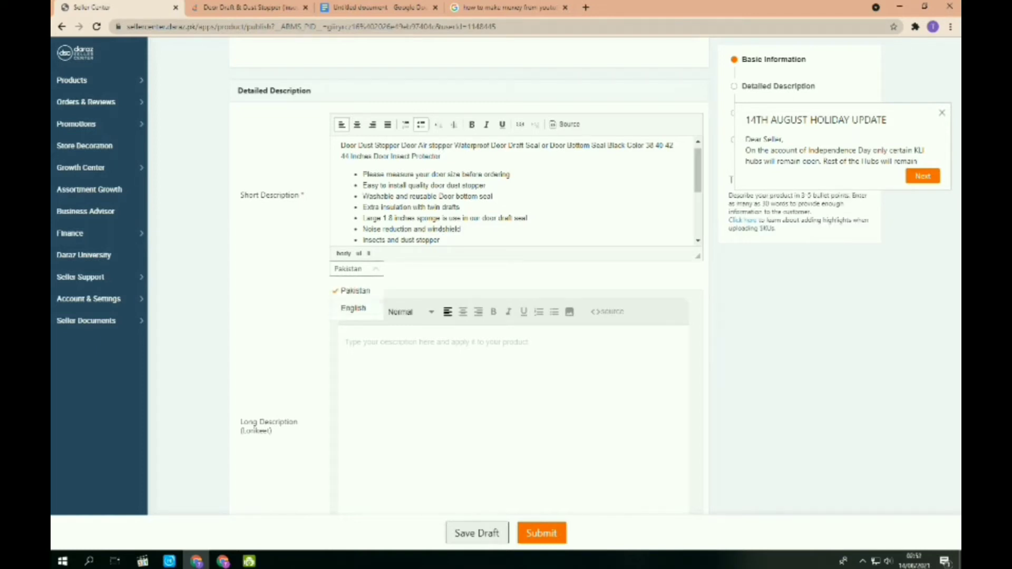
left_click_drag(341, 146, 635, 231)
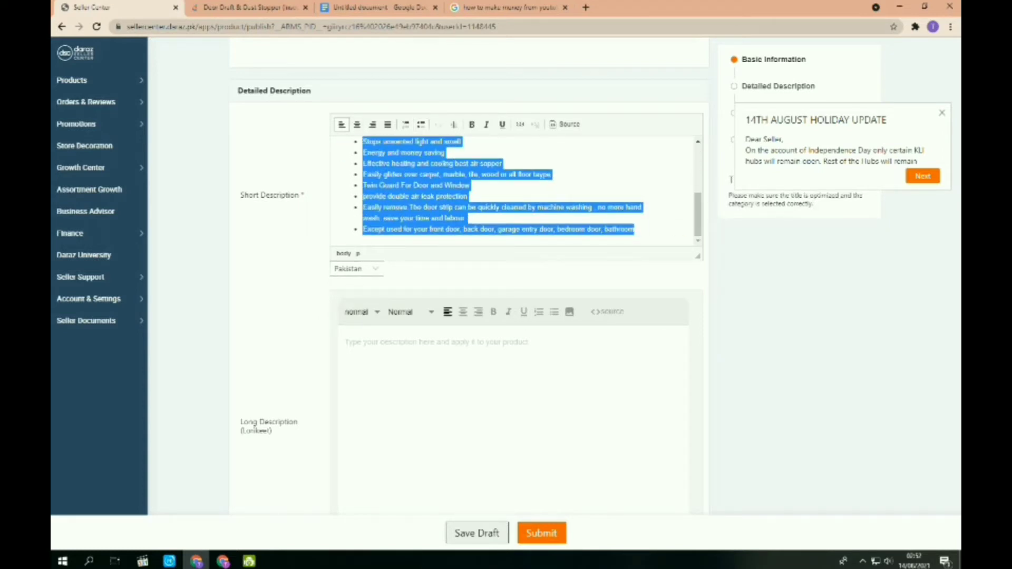
left_click(357, 269)
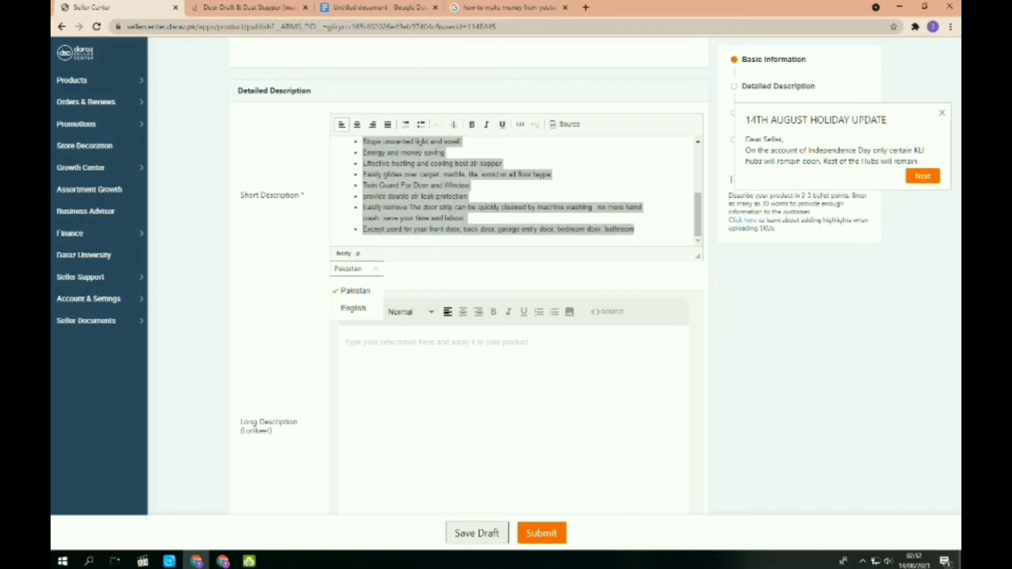
left_click(353, 308)
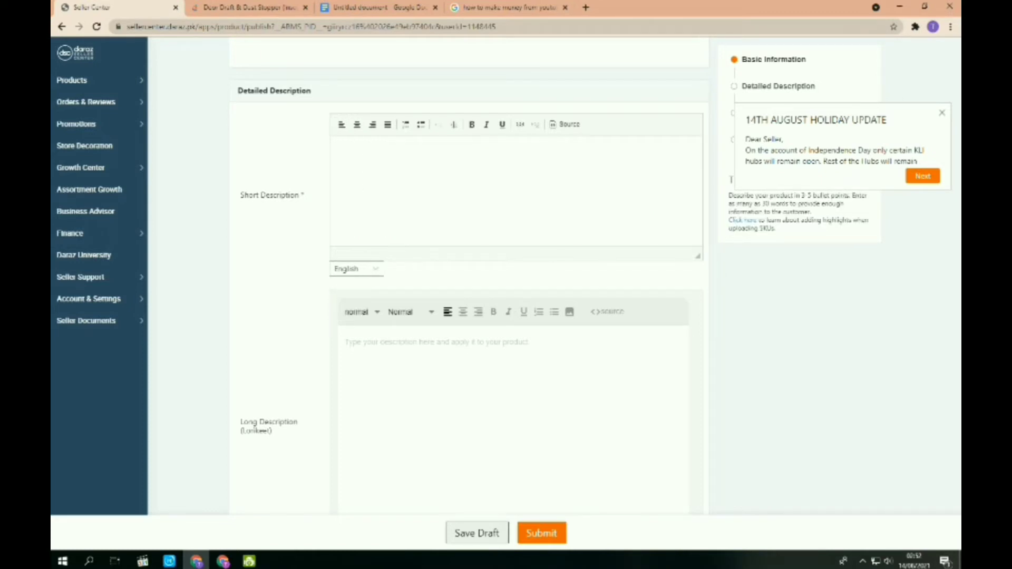
left_click(341, 153)
key("ctrl+v")
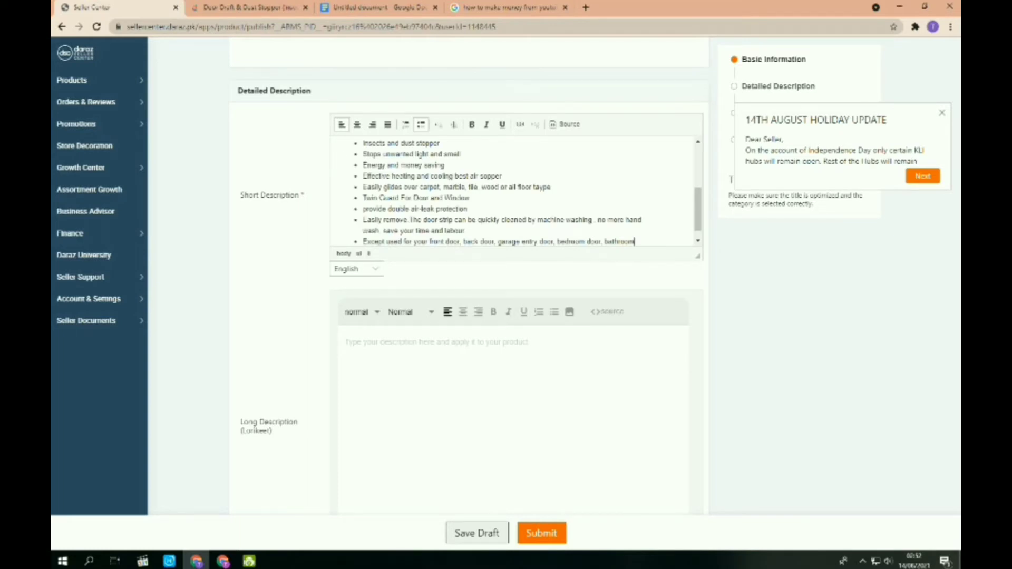
Switch the Short Description back to Pakistan and paste the same title and bullets into it.
left_click(357, 269)
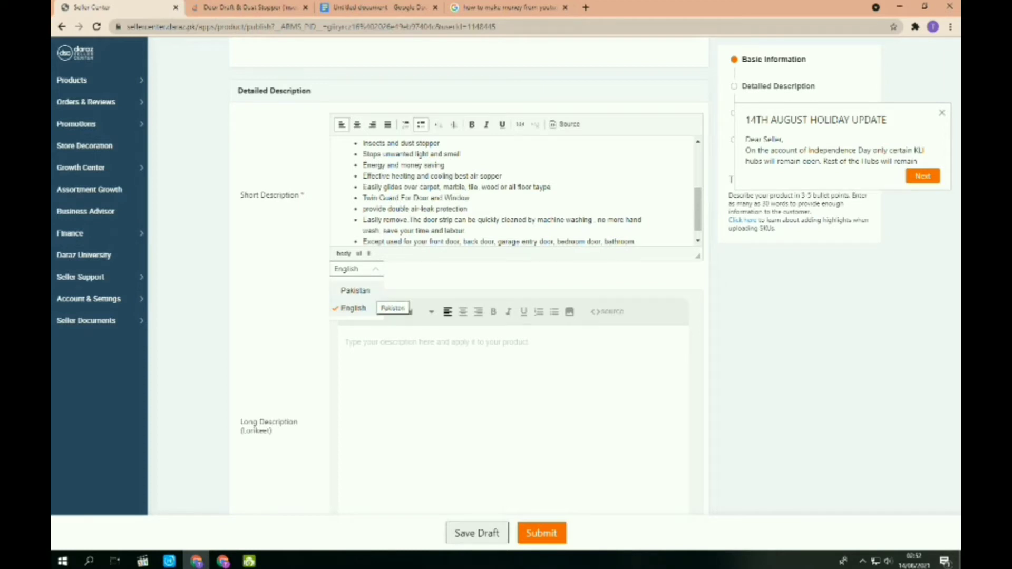
left_click(355, 290)
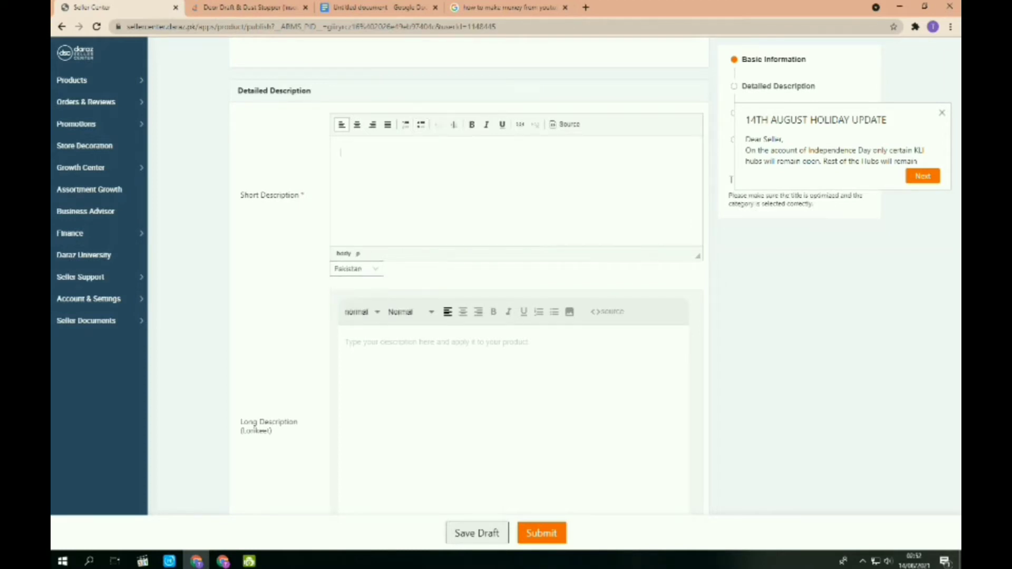
key("ctrl+v")
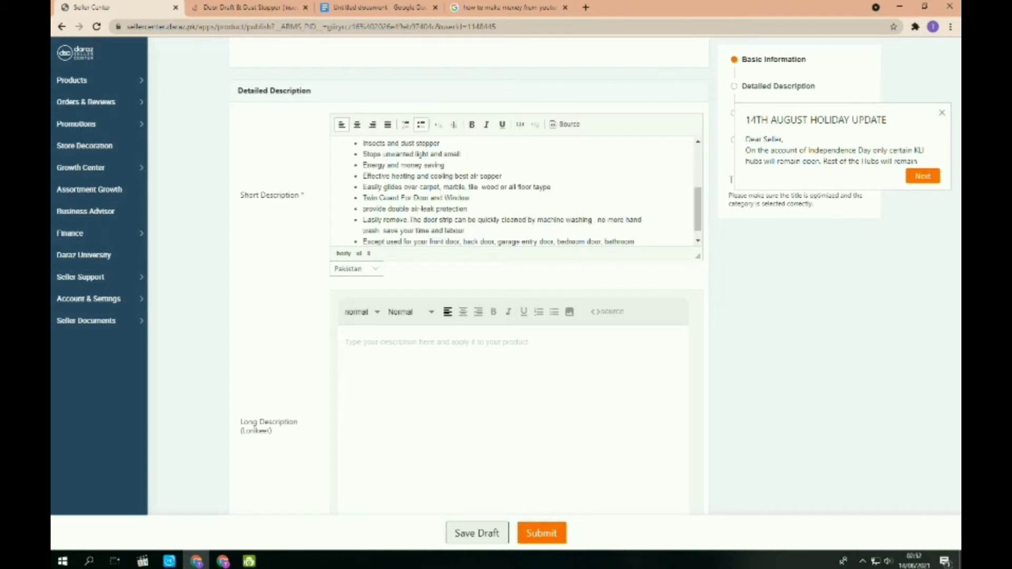
Copy the door dust stopper title from the Google Docs document into the Long Description (Lorikeet) in Seller Center.
scroll(514, 189, "down", 2)
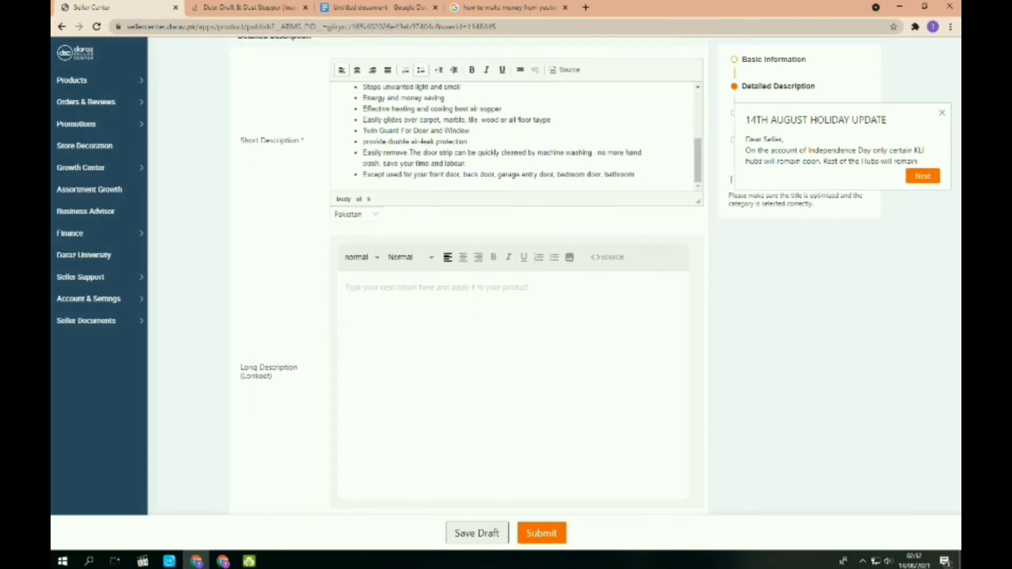
left_click(346, 287)
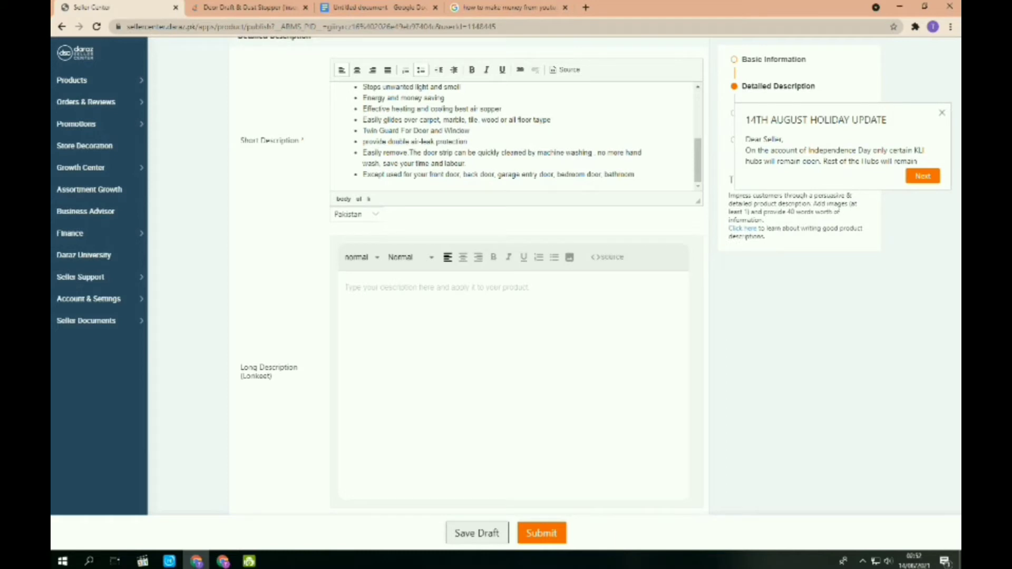
left_click(358, 8)
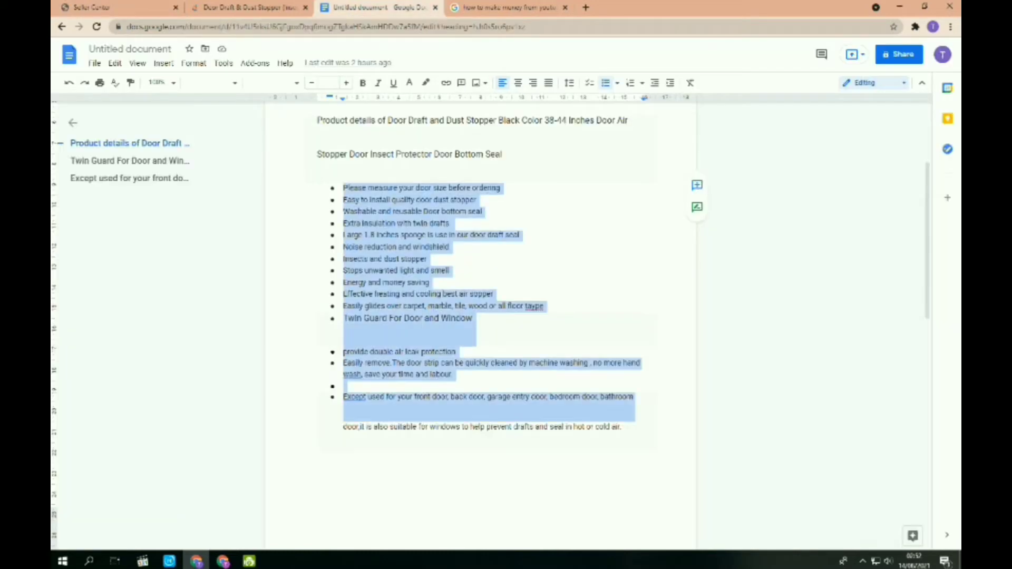
scroll(479, 316, "up", 3)
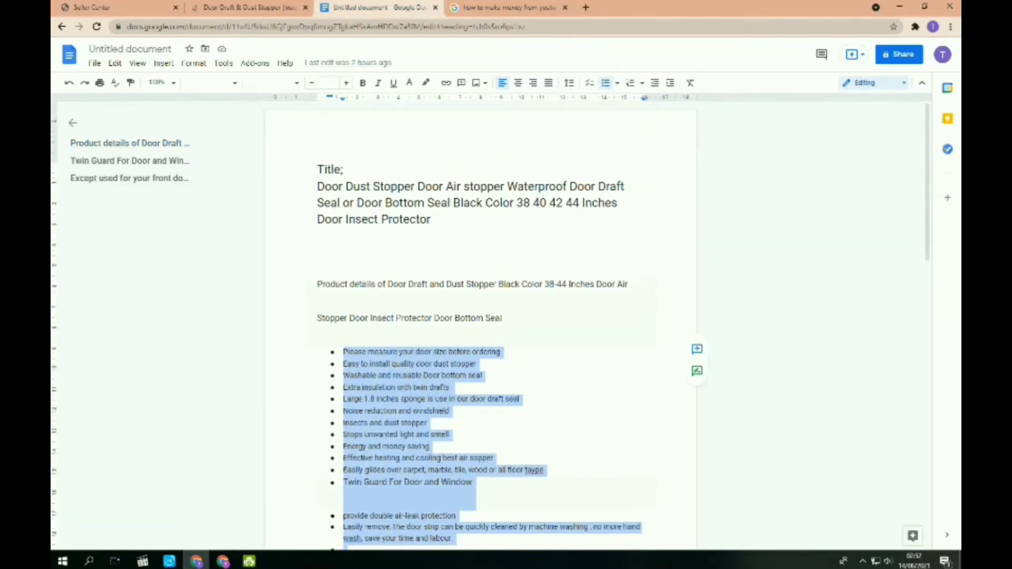
left_click_drag(317, 186, 436, 220)
key("ctrl+c")
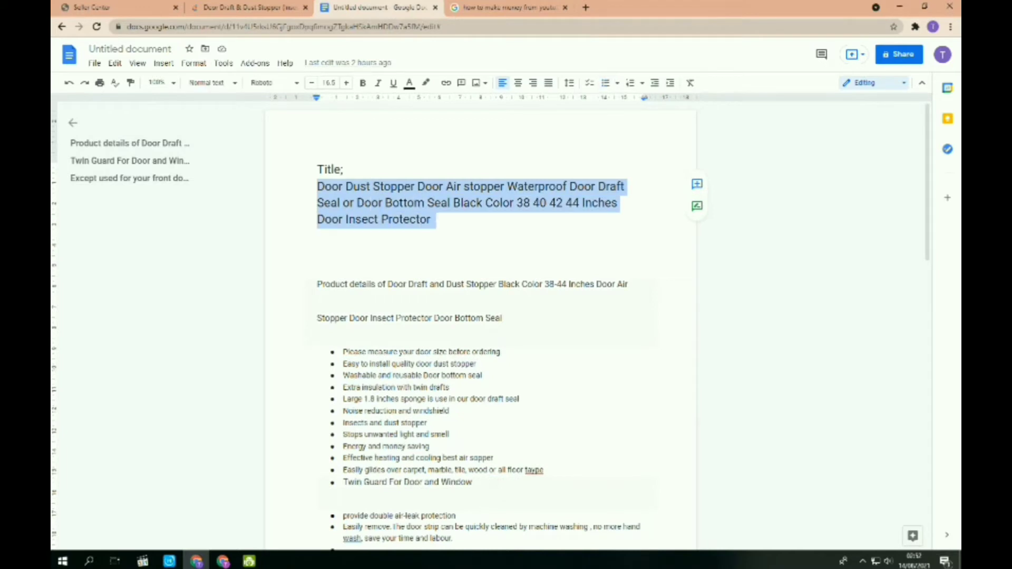
left_click(126, 7)
scroll(469, 274, "down", 2)
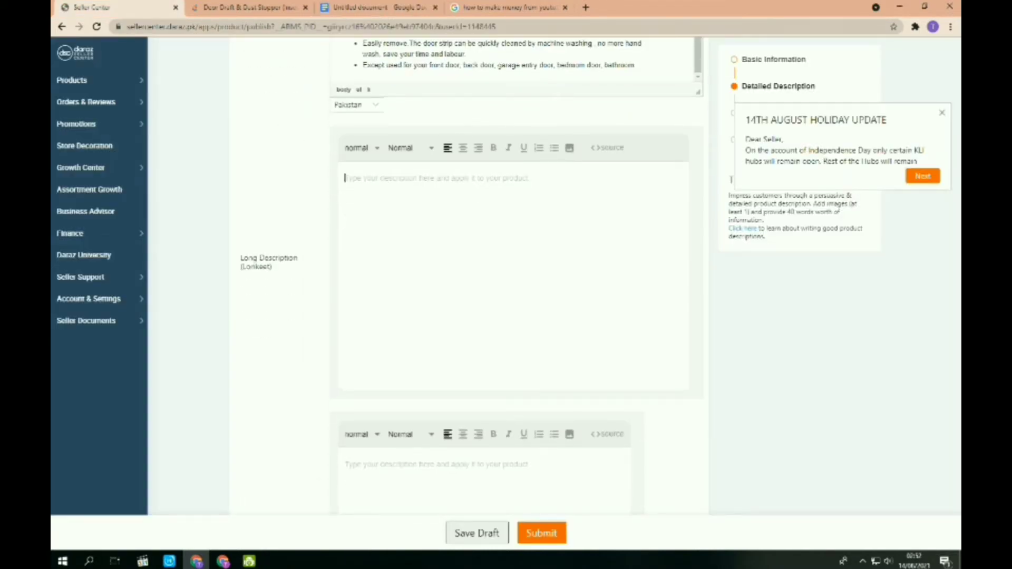
key("ctrl+v")
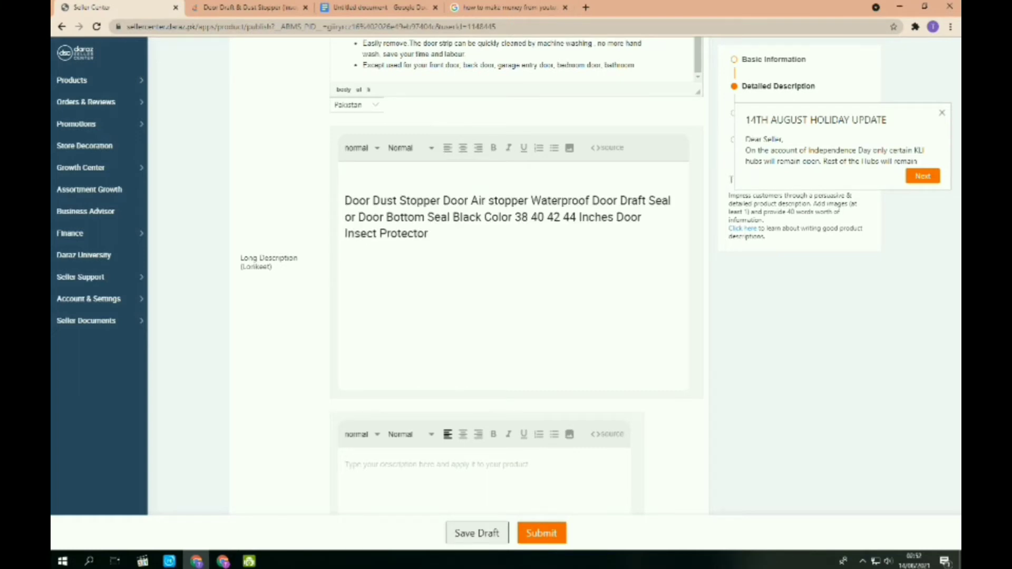
Format the title in the Long Description as Head 1.
left_click_drag(345, 201, 430, 235)
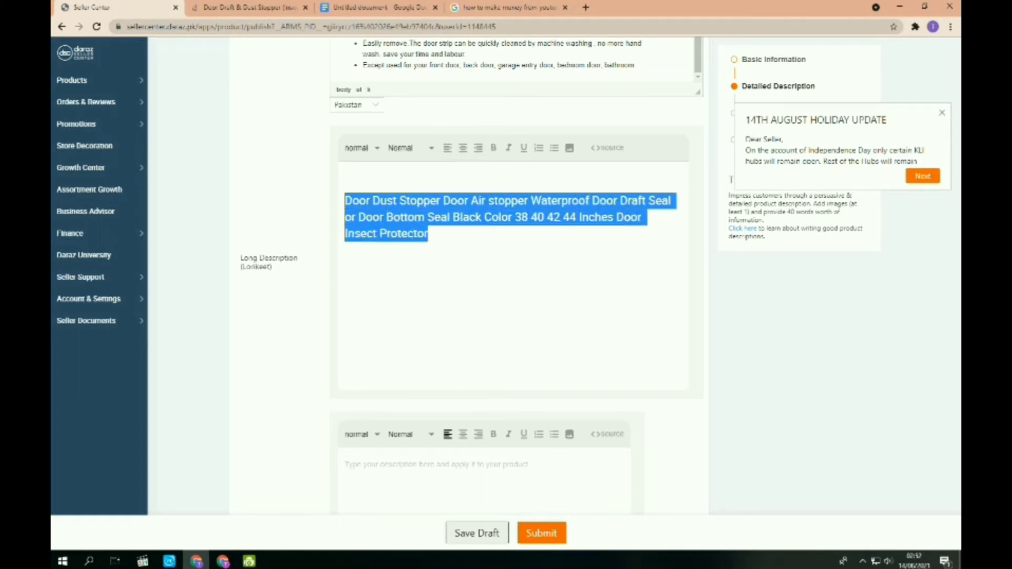
left_click(363, 148)
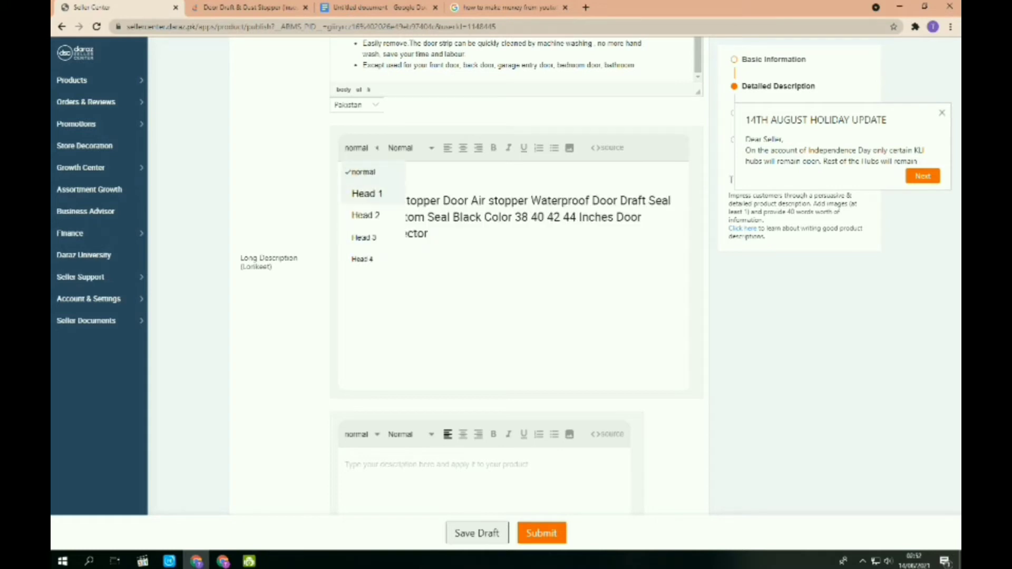
left_click(366, 194)
scroll(513, 137, "up", 5)
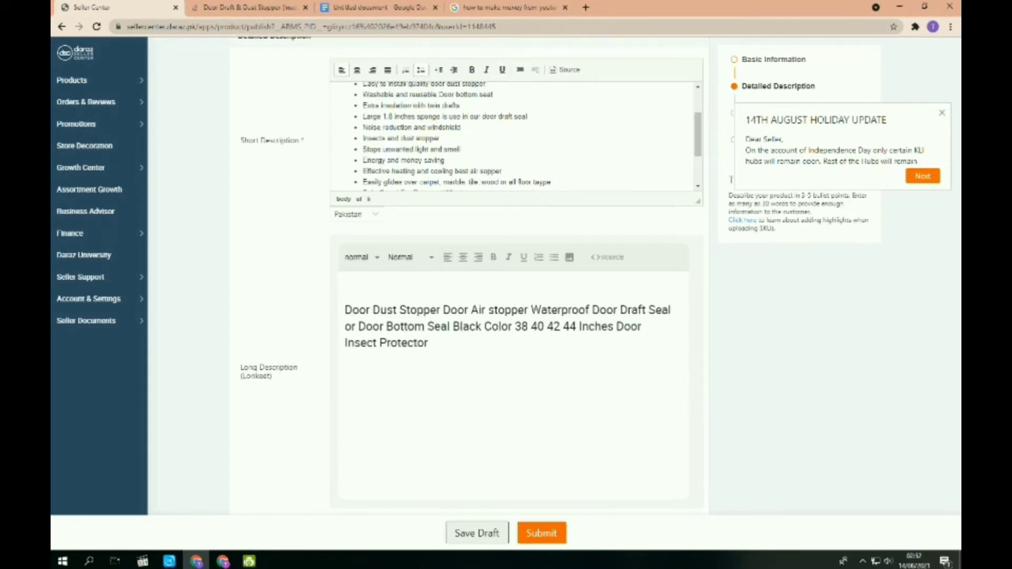
scroll(514, 135, "up", 2)
scroll(514, 134, "down", 5)
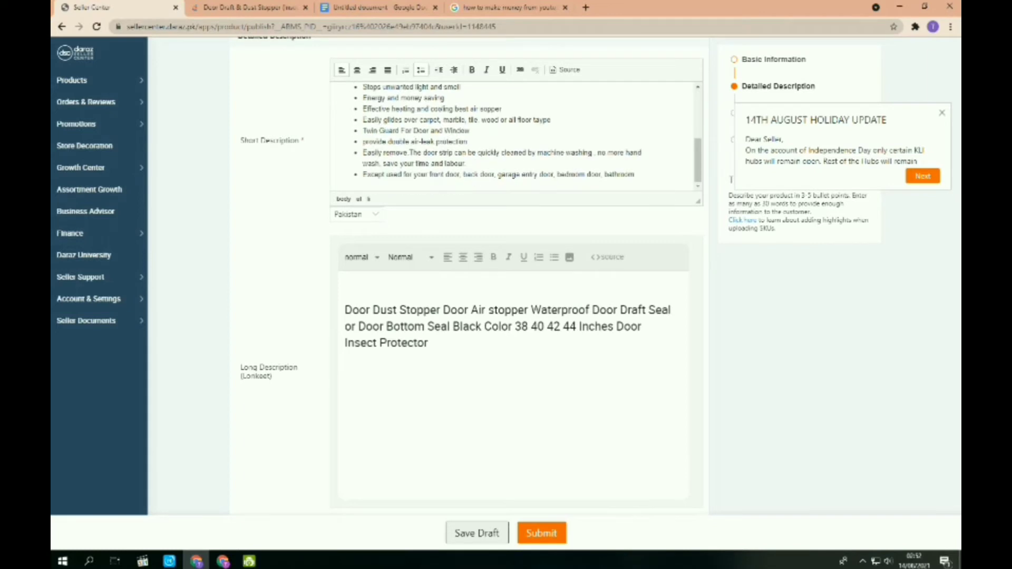
left_click_drag(344, 310, 431, 344)
left_click(362, 258)
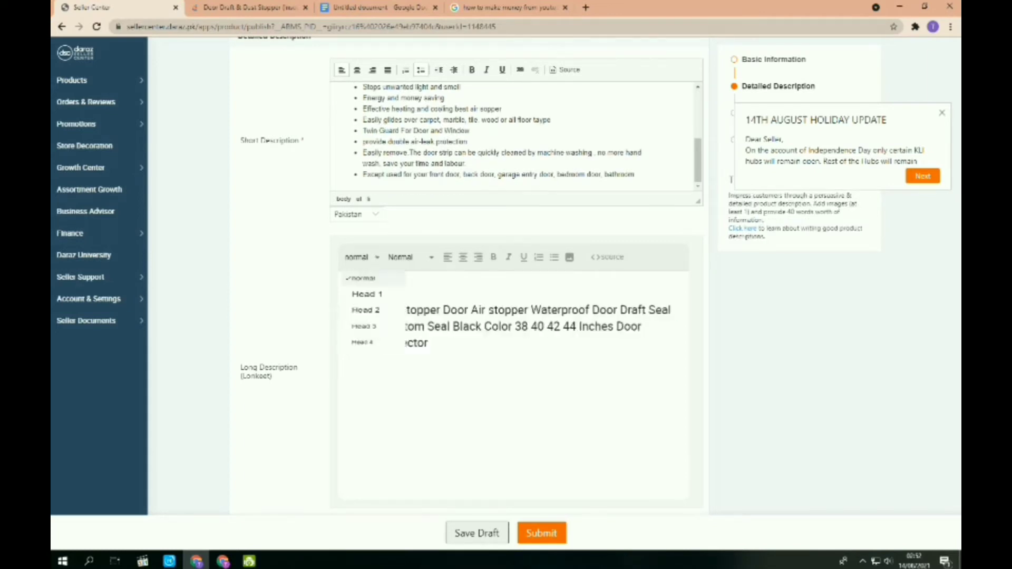
left_click(367, 303)
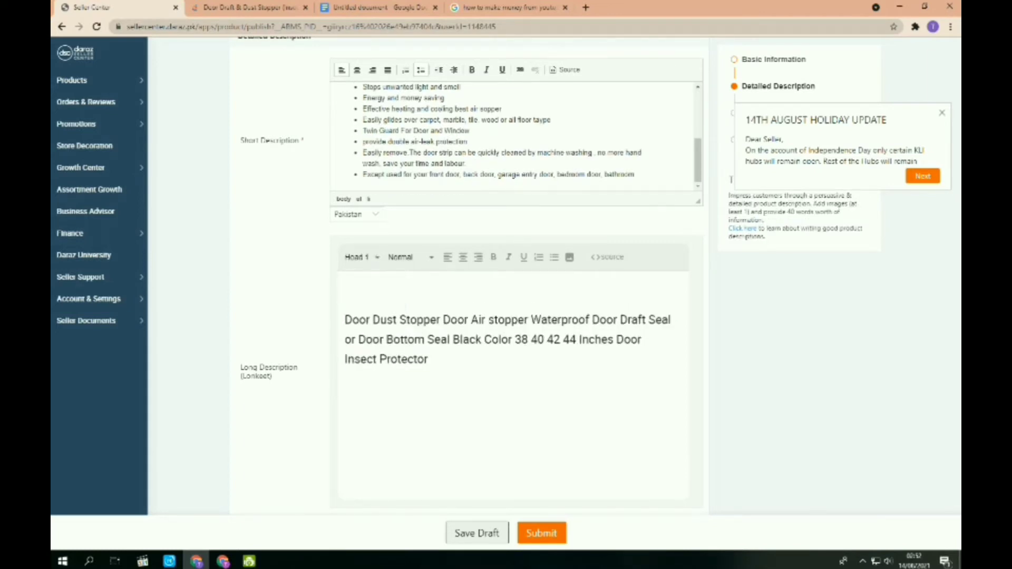
left_click_drag(345, 320, 429, 360)
left_click(362, 258)
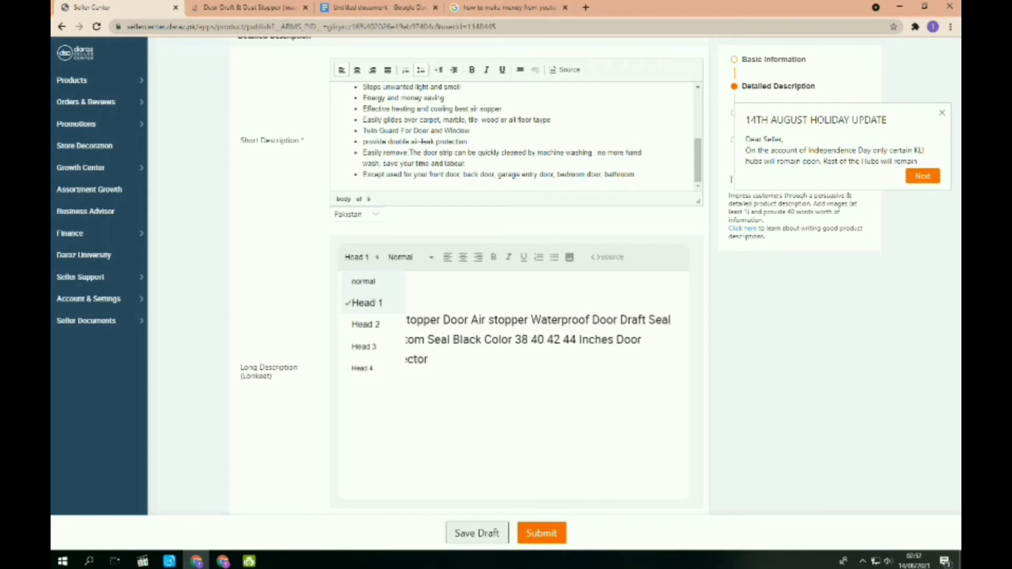
left_click(367, 302)
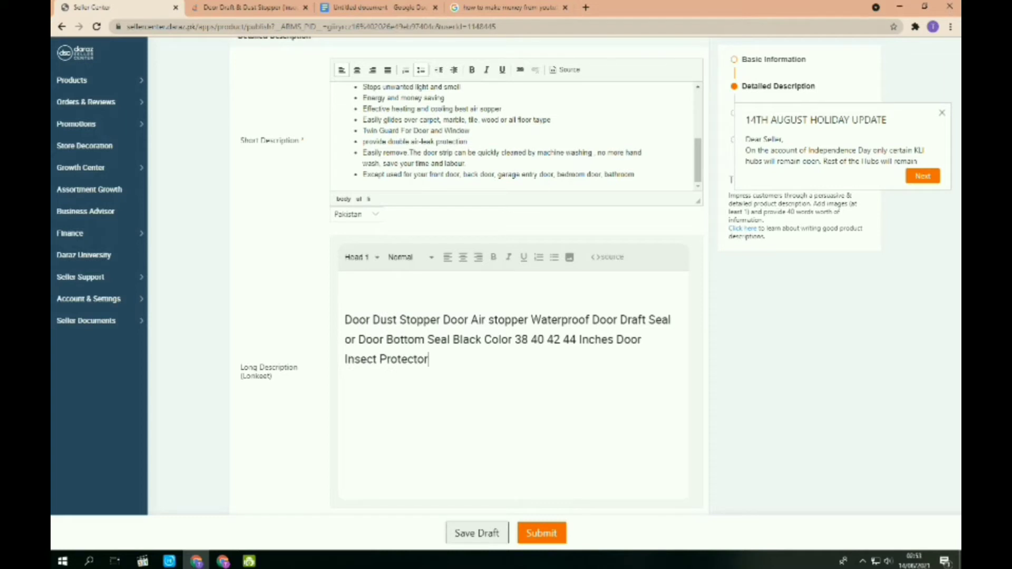
Remove the empty line above the Long Description title and start a new line below it.
left_click(424, 320)
left_click(345, 320)
key("BackSpace")
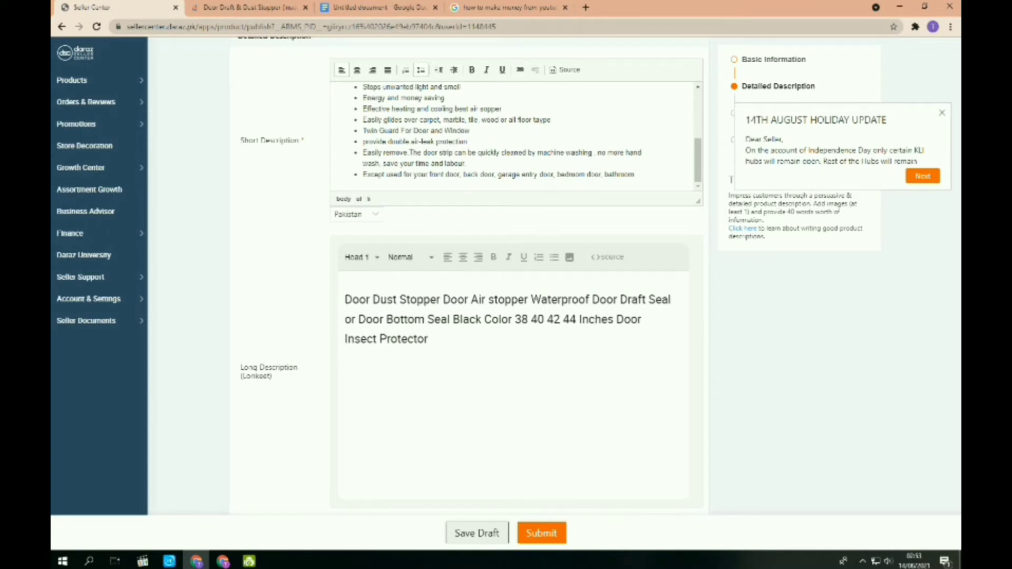
left_click(429, 339)
key("Return")
Copy the document's second-page paragraphs, starting "The Twin Draft Guard will help you", and paste them below the title in the Long Description.
scroll(506, 274, "down", 3)
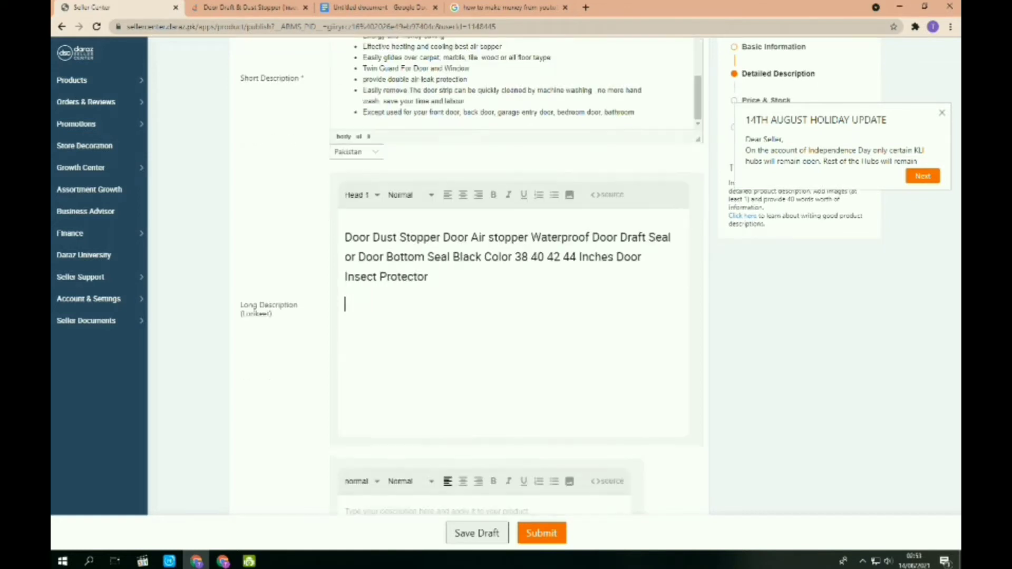
scroll(506, 274, "down", 2)
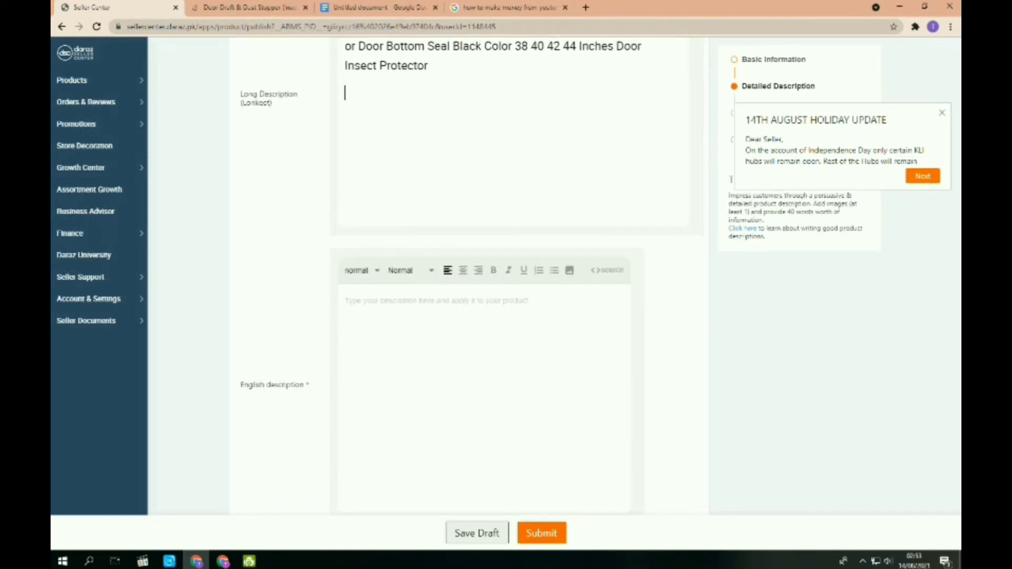
scroll(506, 274, "up", 1)
left_click(373, 8)
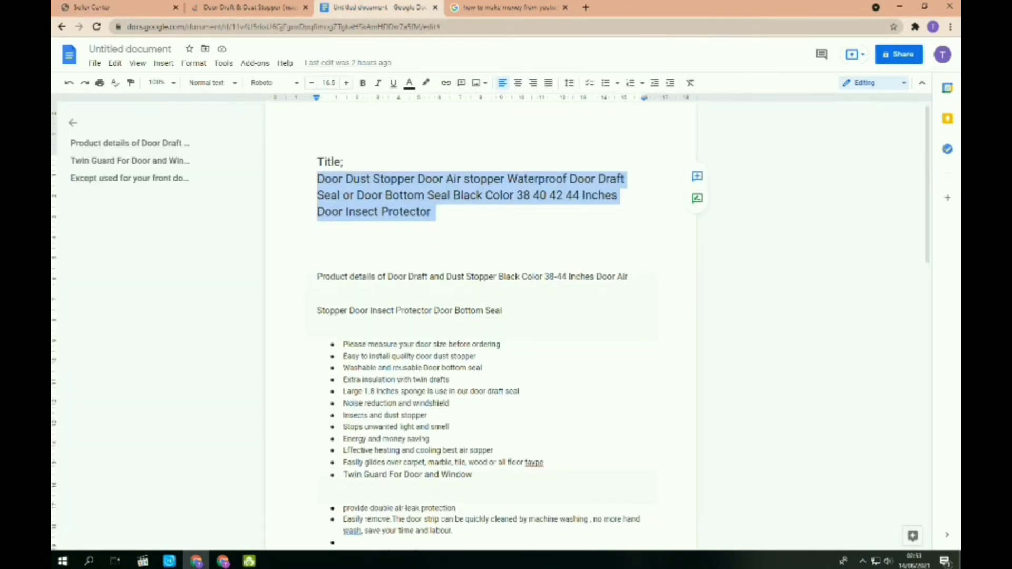
scroll(479, 327, "down", 12)
scroll(480, 327, "up", 4)
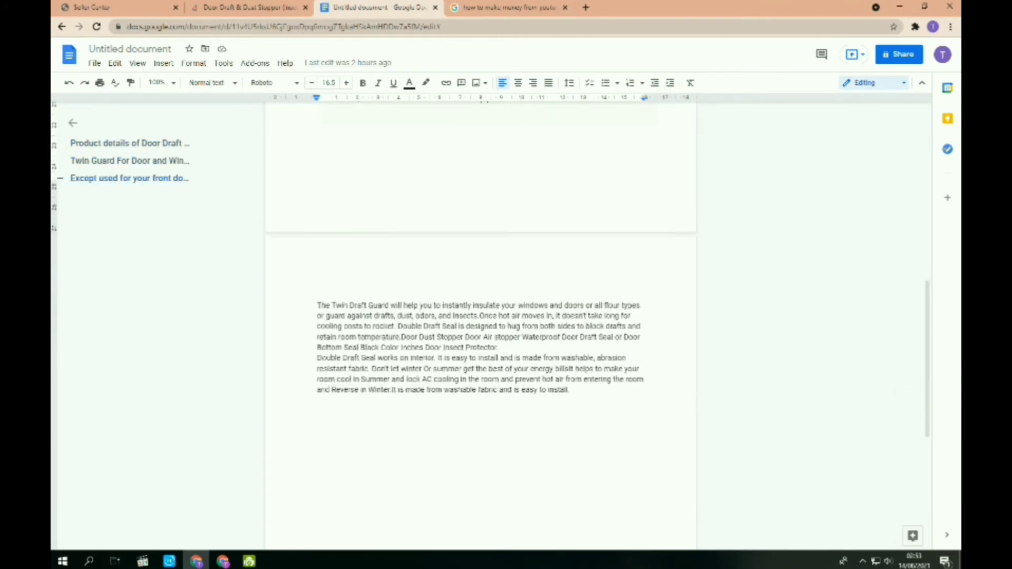
scroll(480, 326, "down", 1)
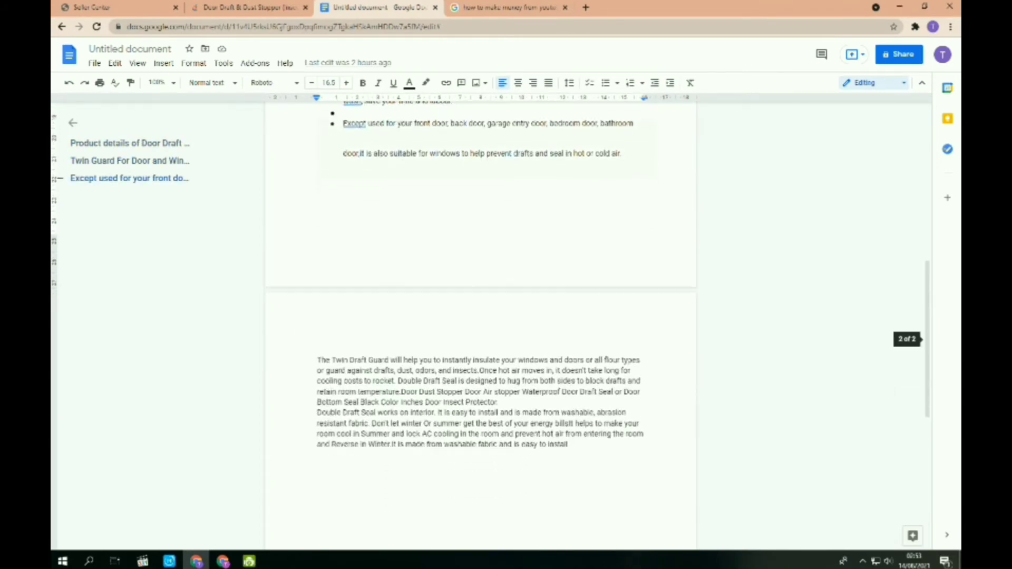
left_click_drag(317, 360, 572, 445)
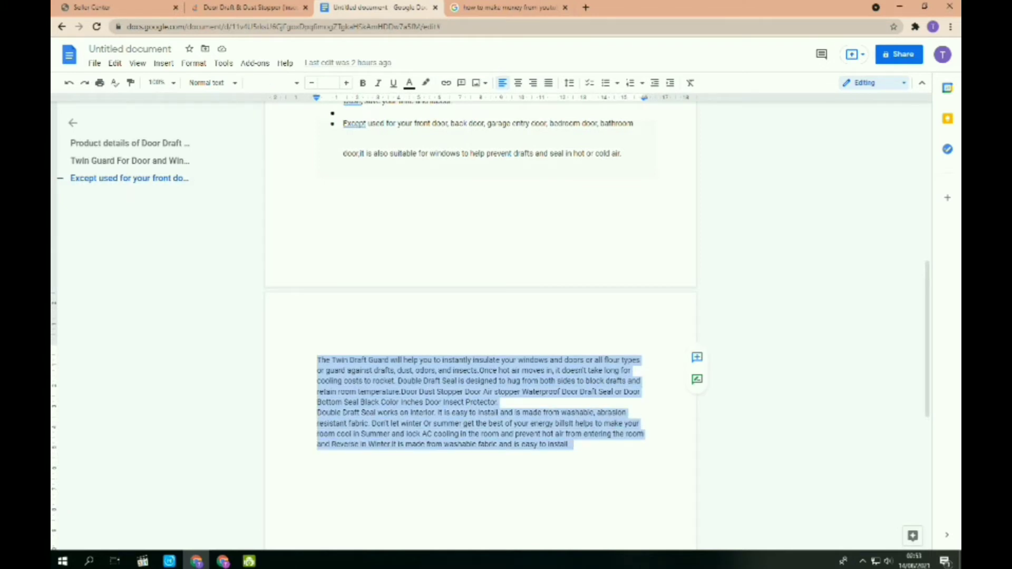
left_click(98, 7)
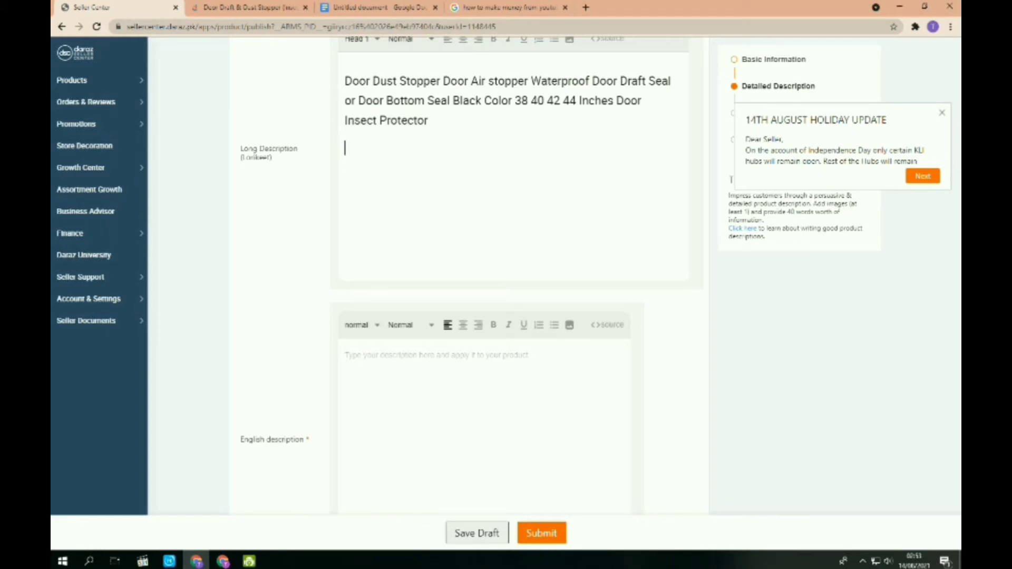
type("The Twin Draft Guard will help you to instantly insulate your windows and doors or all flour types or guard against drafts, dust, odors, and insects Once hot air moves in, it doesn't take long for cooling costs to rocket. Double Draft Seal is designed to hug from both sides to block drafts and retain room temperature.Door Dust Stopper Door Air stopper Waterproof Door Draft Seal or Door Bottom Seal Black Color Inches Door Insect Protector. Double Draft Seal works on interior. It is easy to install and is made from washable, abrasion resistant fabric. Don't let winter Or summer get the best of your energy bills!it helps to make your room cool in Summer and lock AC cooling in the room and prevent hot air from entering the room and Reverse in Winter.it is made from washable fabric and is easy to install.")
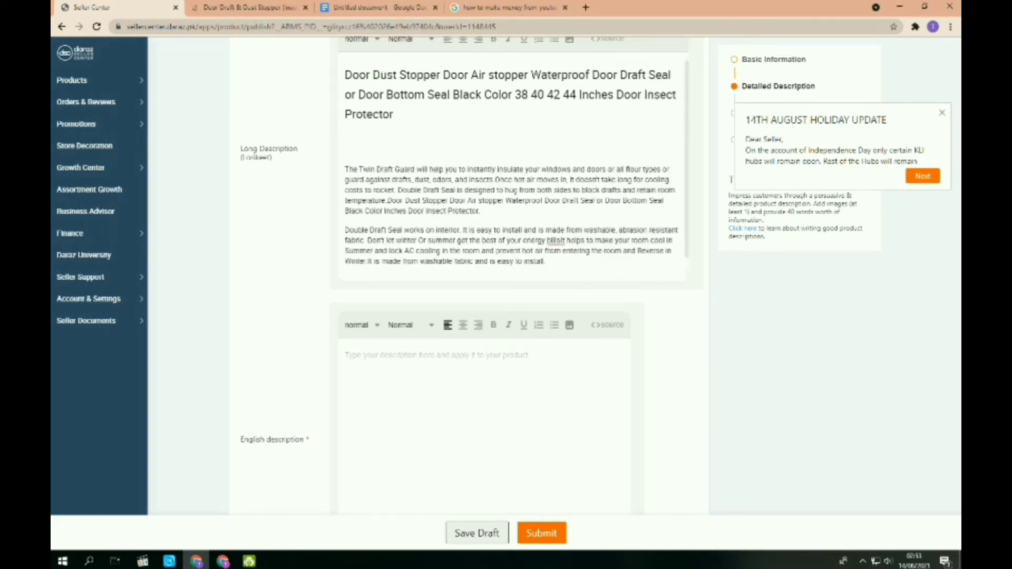
Copy the door dust stopper title from the Long Description and paste it into the English description.
scroll(516, 165, "down", 1)
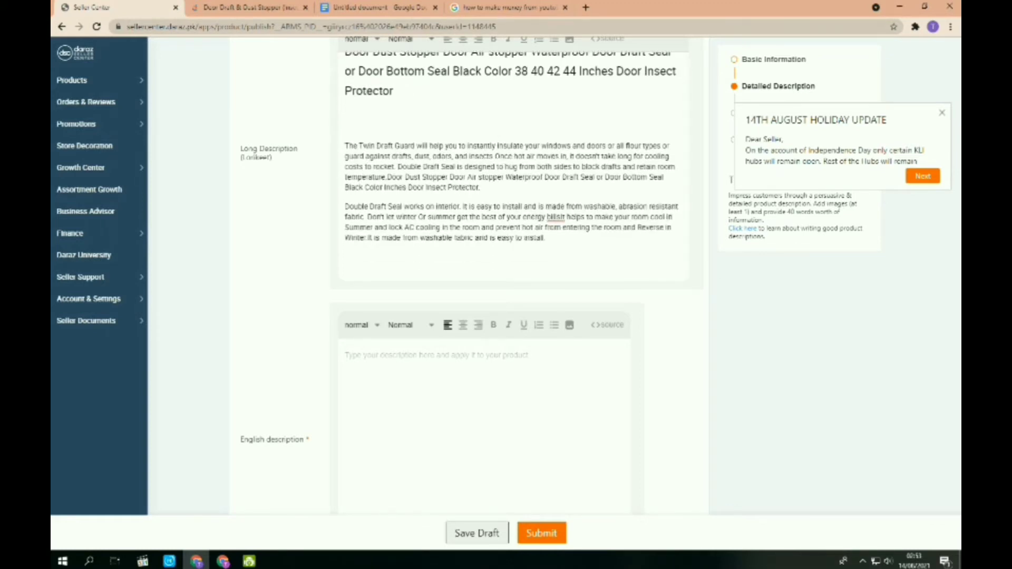
scroll(464, 237, "down", 2)
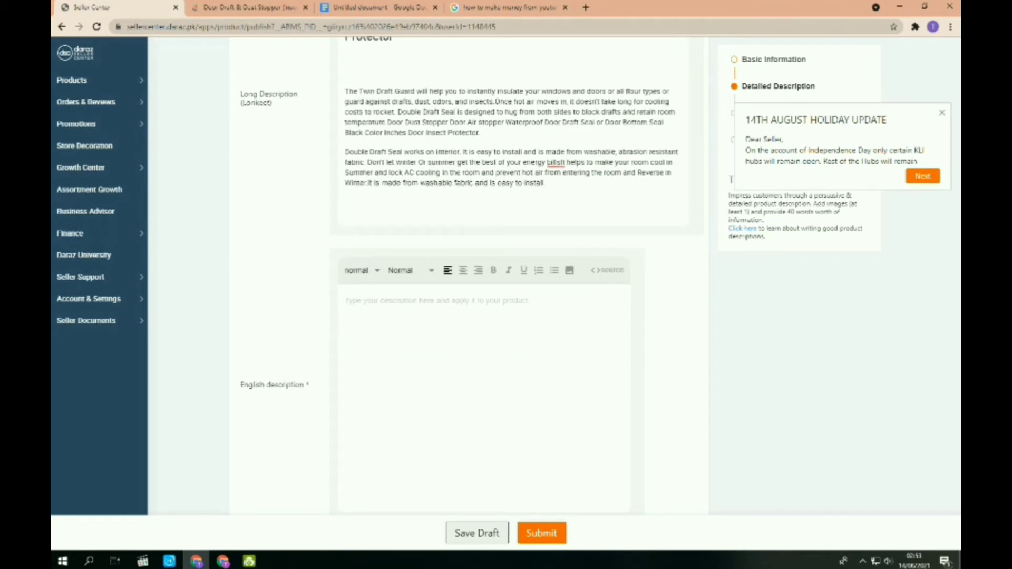
scroll(464, 237, "up", 3)
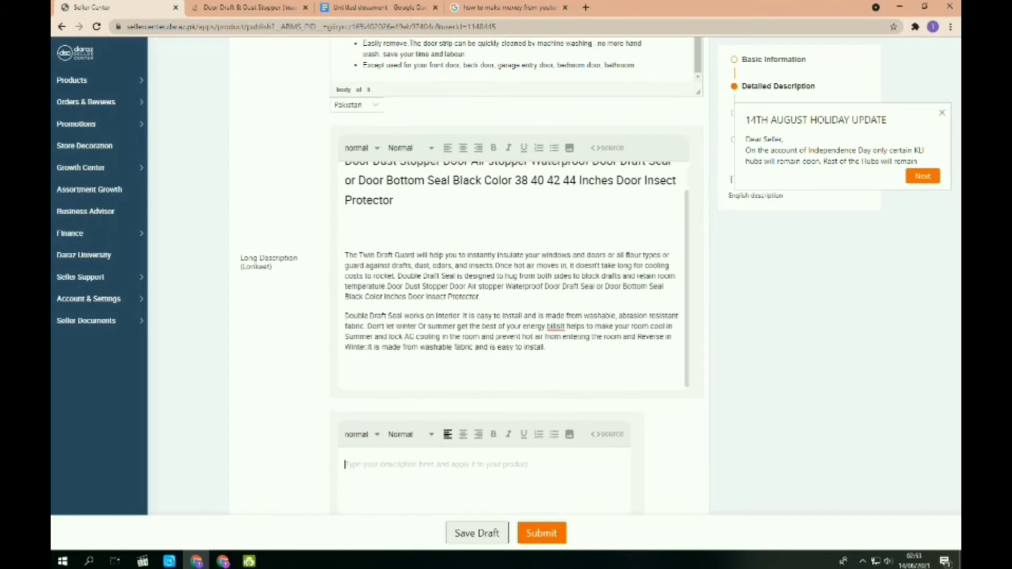
scroll(511, 275, "up", 1)
left_click_drag(345, 190, 393, 229)
key("ctrl+c")
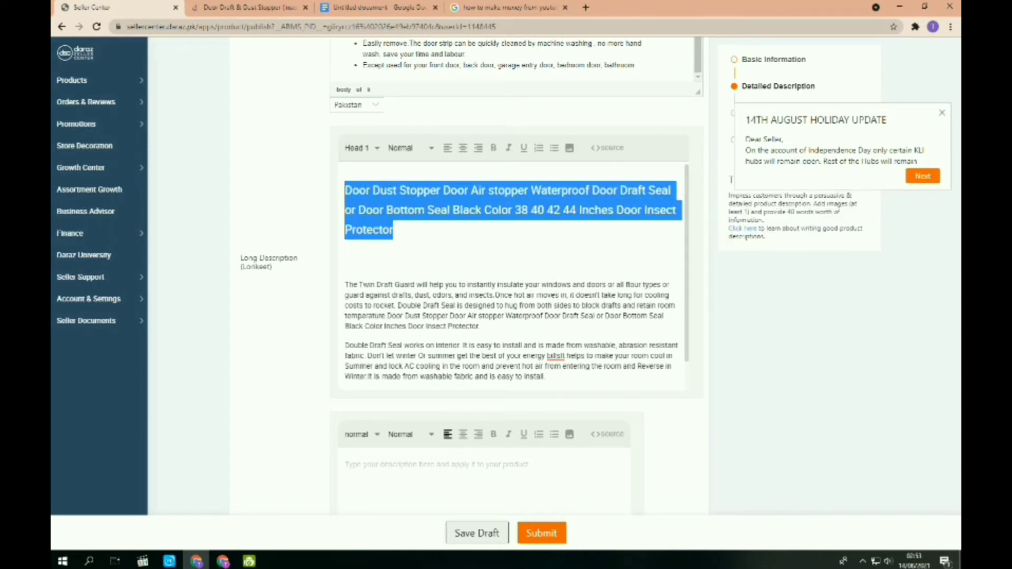
scroll(464, 274, "down", 6)
left_click(369, 191)
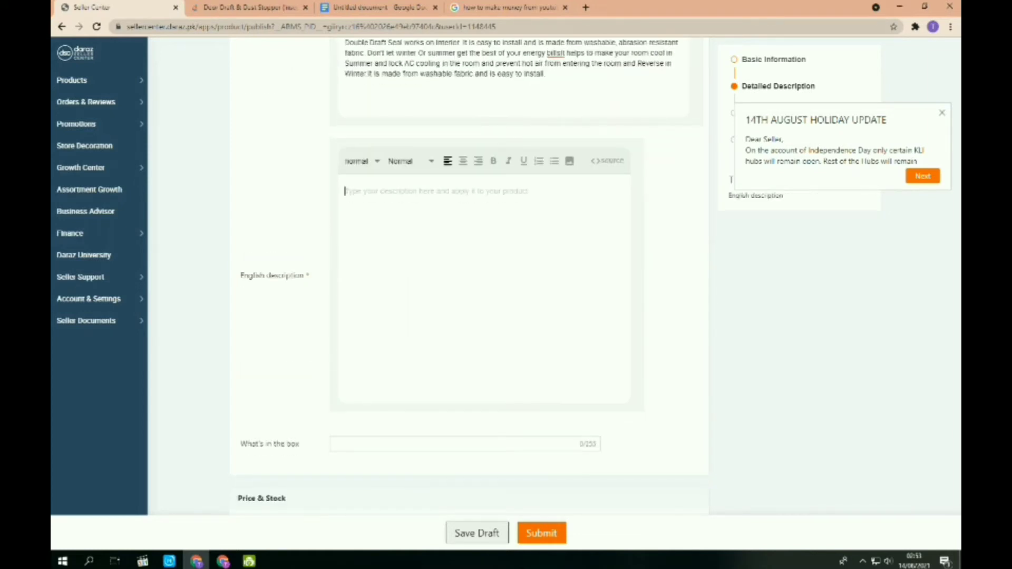
key("ctrl+v")
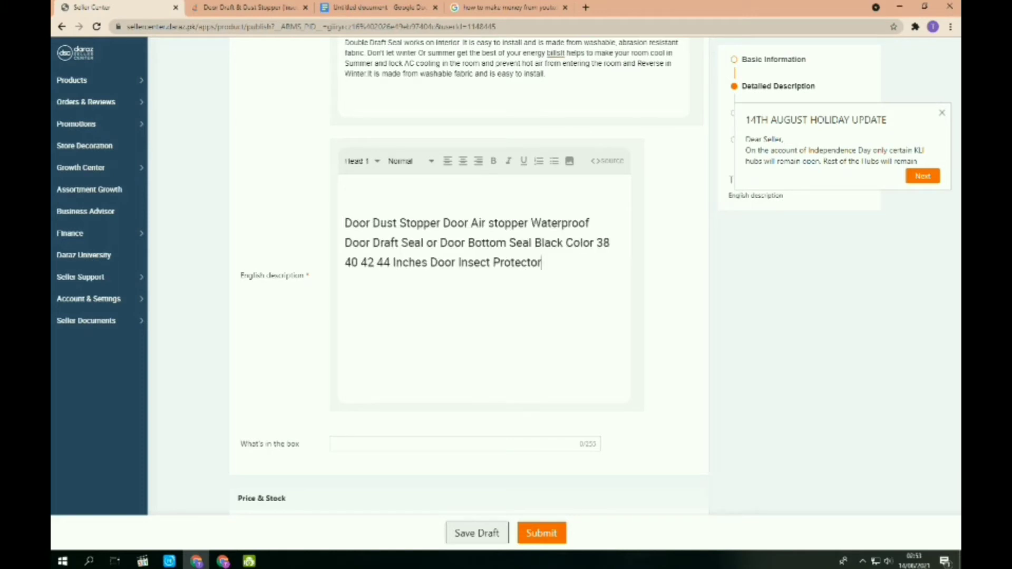
Format the title in the English description as Head 2.
key("ctrl+a")
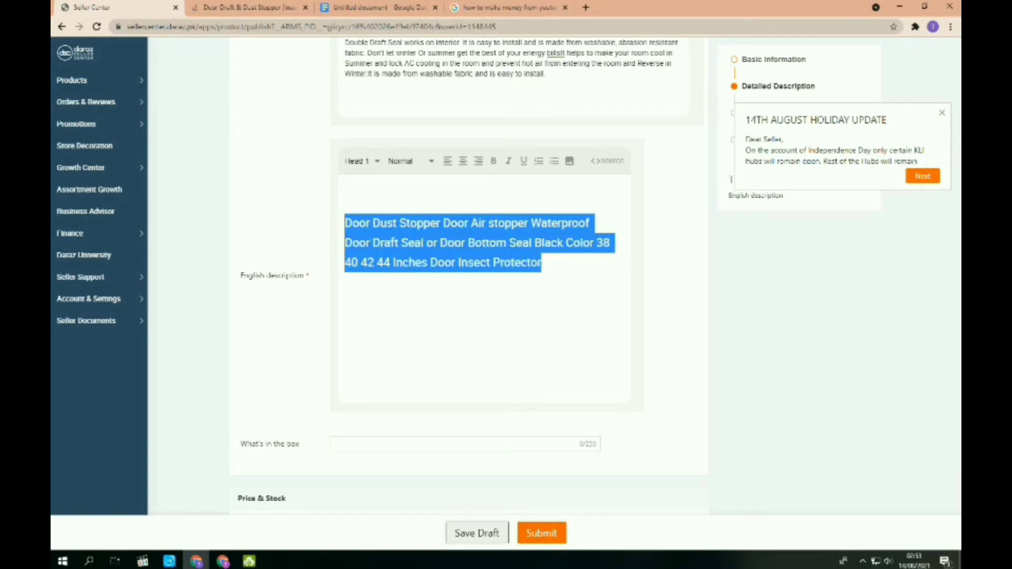
left_click(362, 162)
left_click(366, 228)
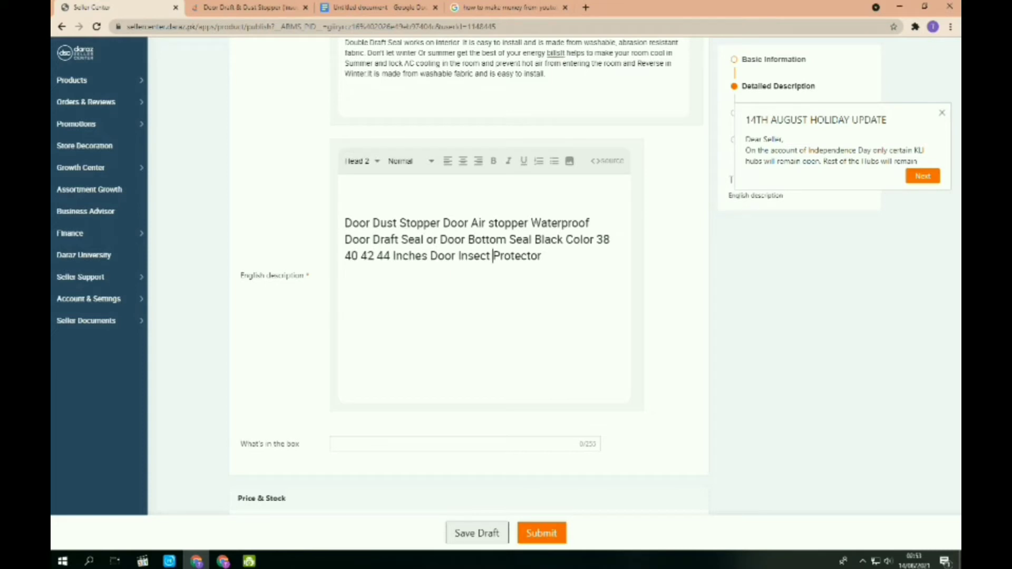
Copy the two paragraphs starting "The Twin Draft Guard will help you" from the Long Description and paste them below the English description's title.
left_click(542, 256)
key("Return")
scroll(490, 221, "up", 2)
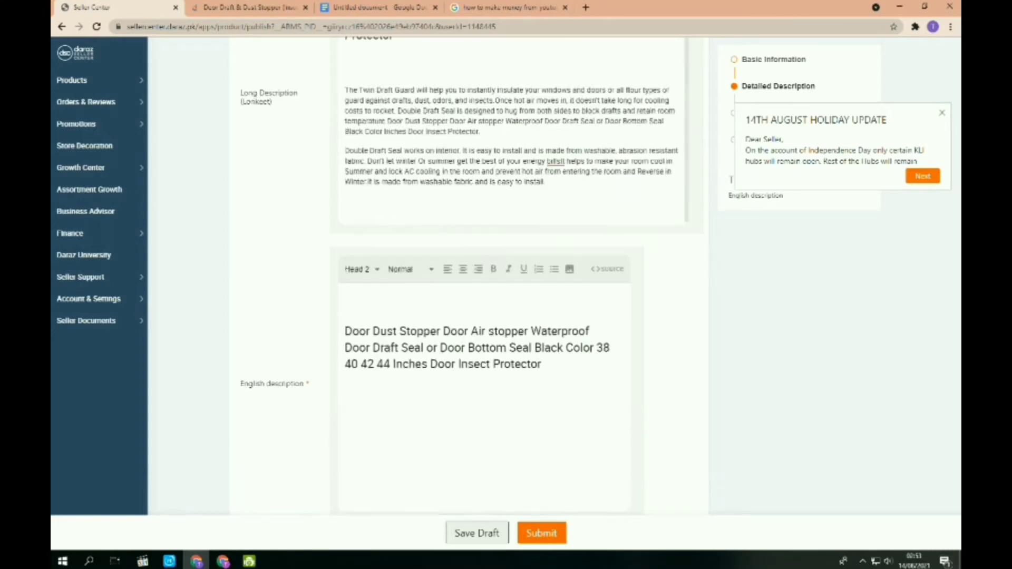
scroll(490, 263, "up", 1)
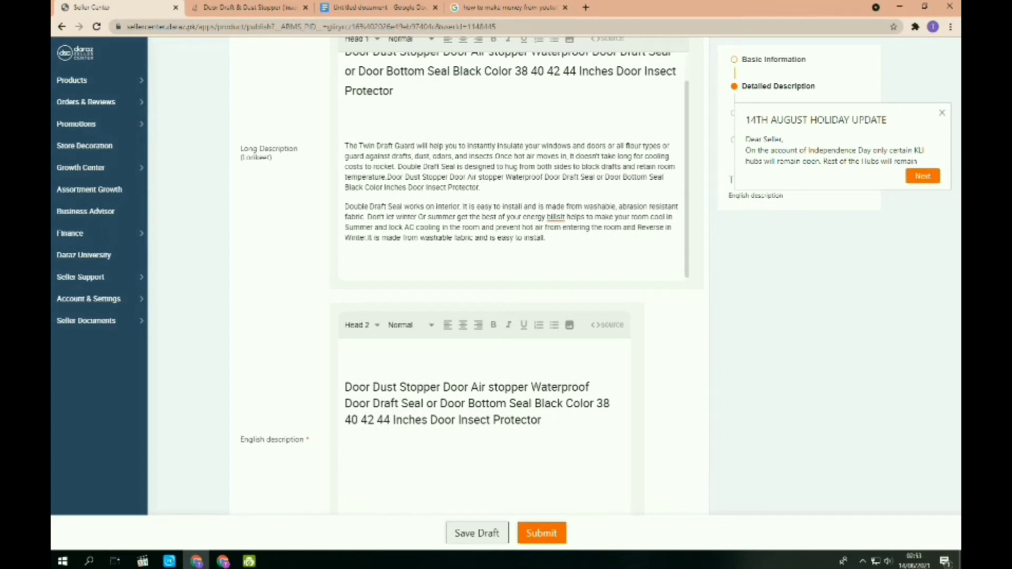
left_click_drag(344, 145, 546, 238)
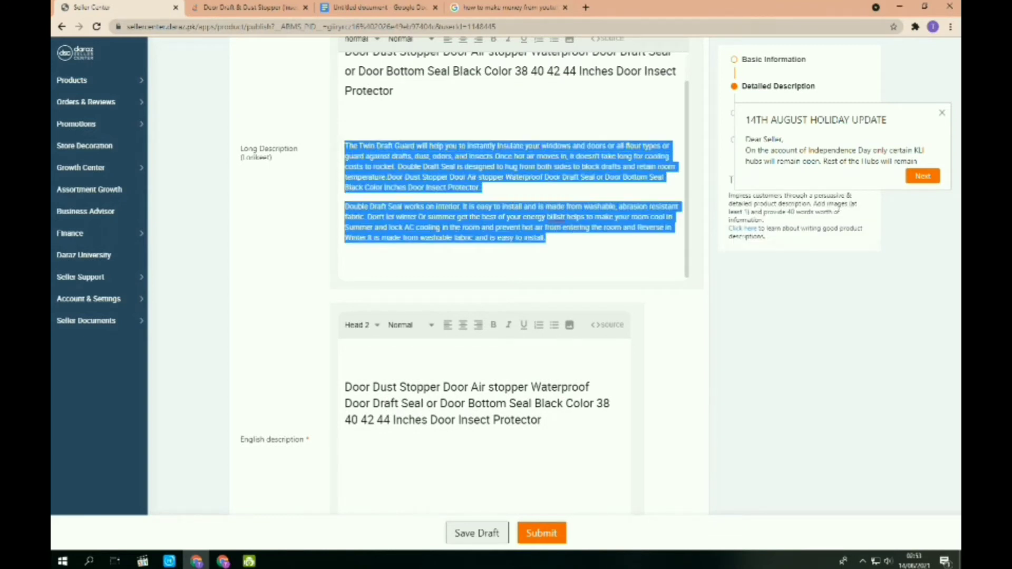
scroll(490, 264, "down", 3)
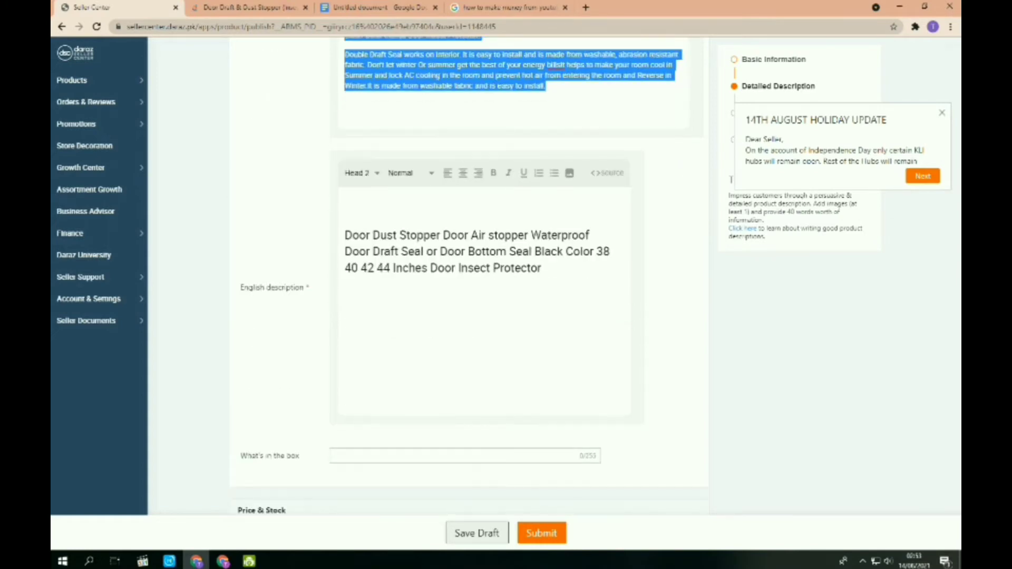
left_click(542, 268)
key("Return")
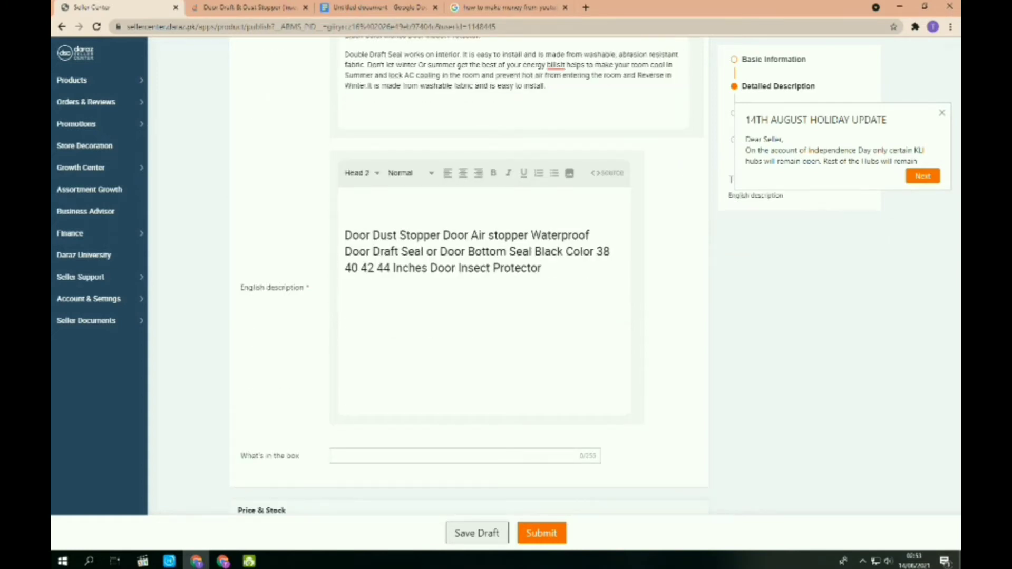
type("The Twin Draft Guard will help you to instantly insulate your windows and doors or all flour types or guard against drafts, dust, odors, and insects.Once hot air moves in, it doesn't take long for cooling costs to rocket. Double Draft Seal is designed to hug from both sides to block drafts and retain room temperature.Door Dust Stopper Door Air stopper Waterproof Door Draft Seal or Door Bottom Seal Black Color inches Door Insect Protector Double Draft Seal works on interior. It is easy to install and is made from washable, abrasion resistant fabric. Don't let winter Or summer get the best of your energy bilsit helps to make your room cool in Summer and lock AC cooling in the room and prevent hot air from entering the room and Reverse in Winter.It is made from washable fabric and is easy to install.")
scroll(471, 401, "down", 5)
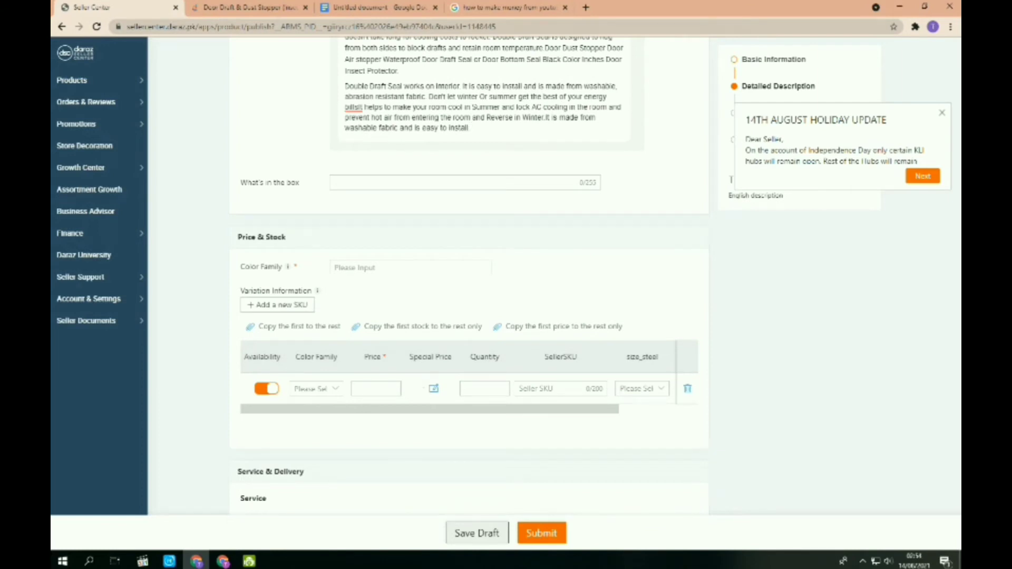
Enter 1x as What's in the box and choose Black as the Color Family.
left_click(380, 182)
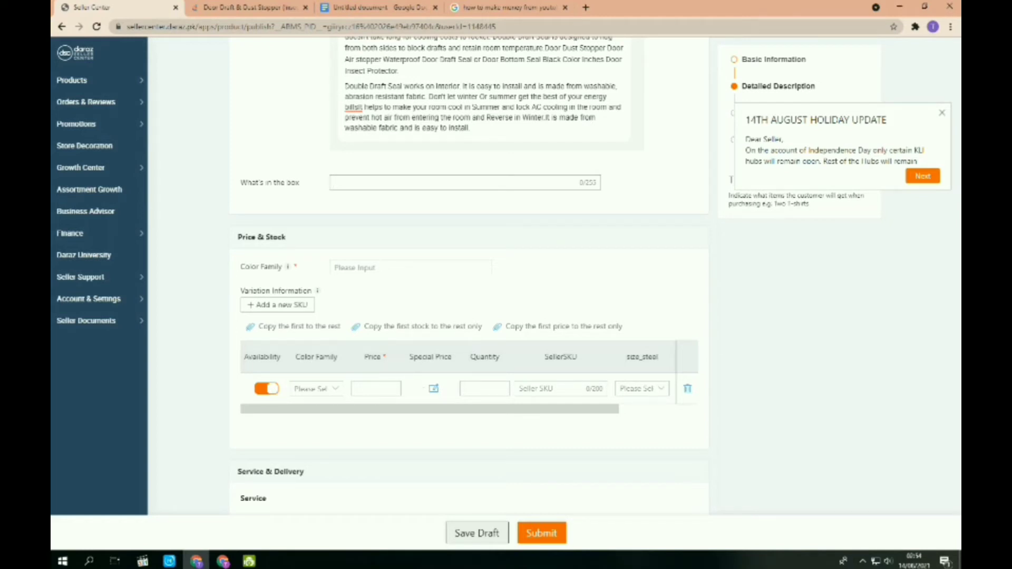
type("1x")
left_click(369, 268)
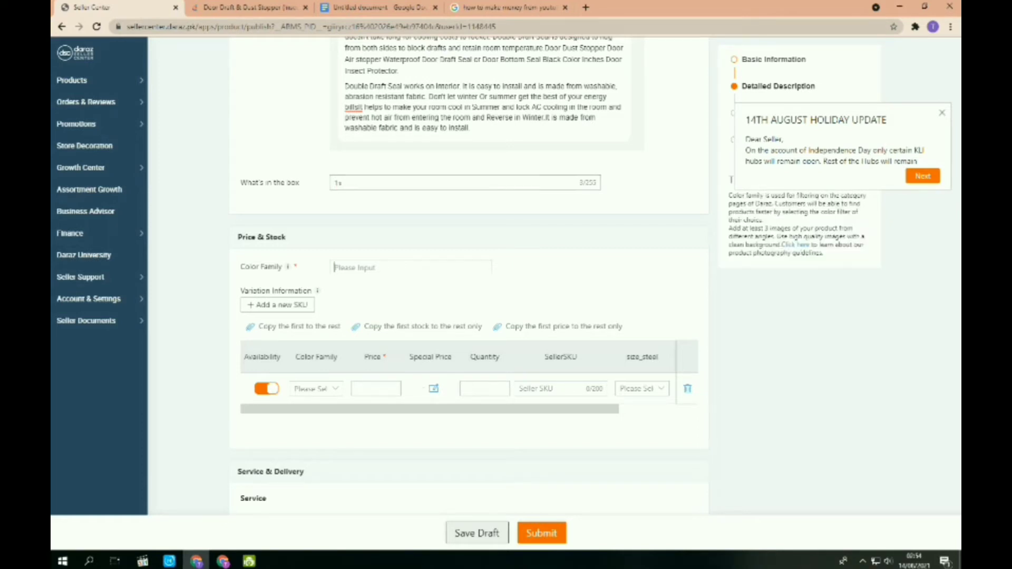
left_click(350, 288)
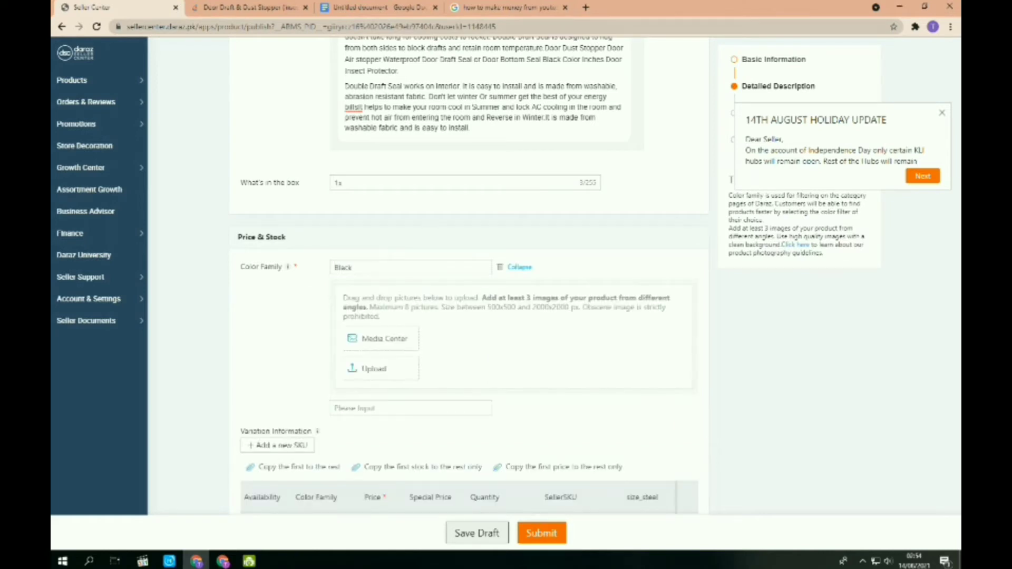
Check how the Daraz reference listing names its color family, and extend the product's Color Family in Seller Center to "Black 38 inches".
scroll(469, 275, "down", 2)
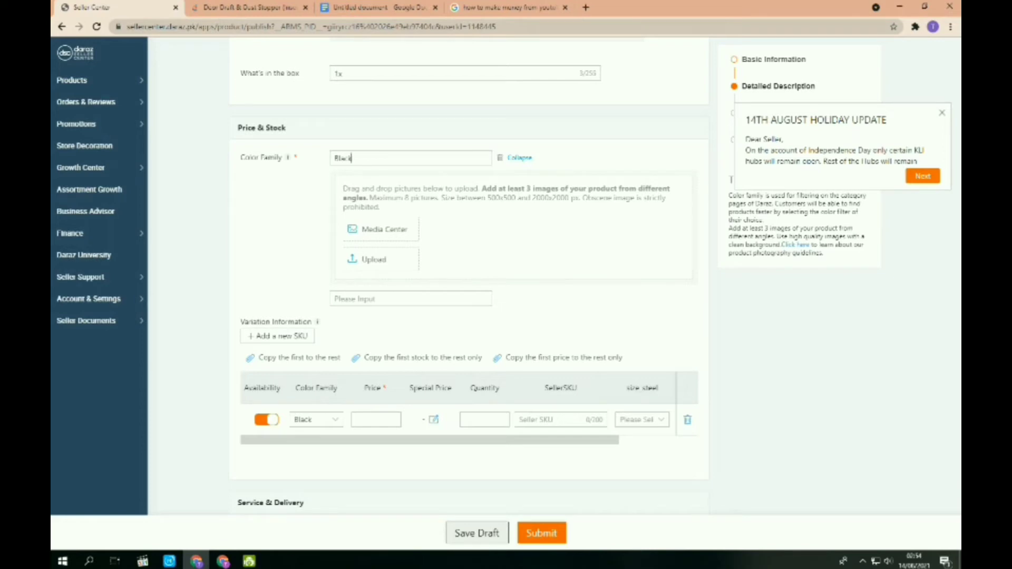
key("ctrl+Tab")
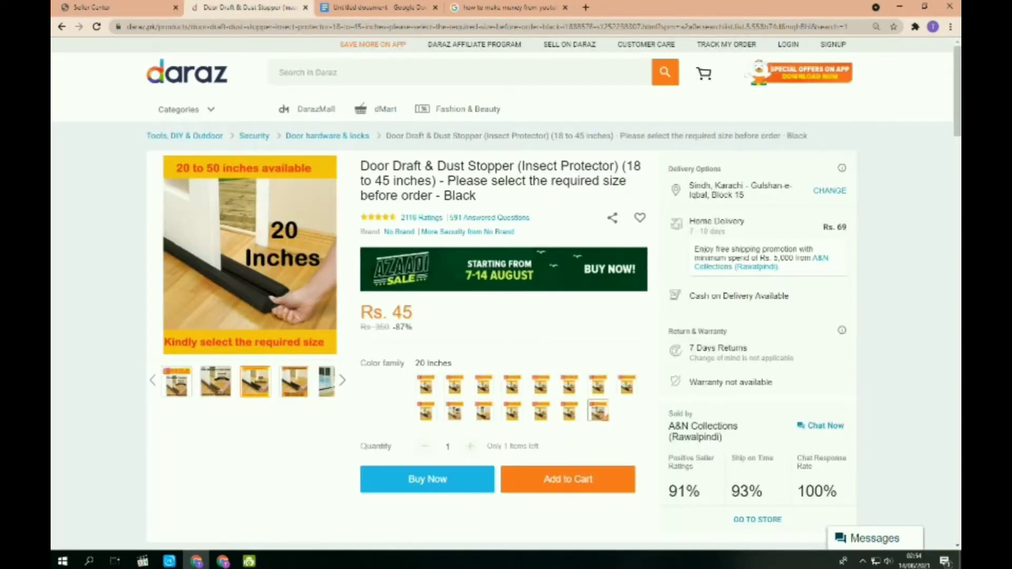
scroll(502, 284, "down", 3)
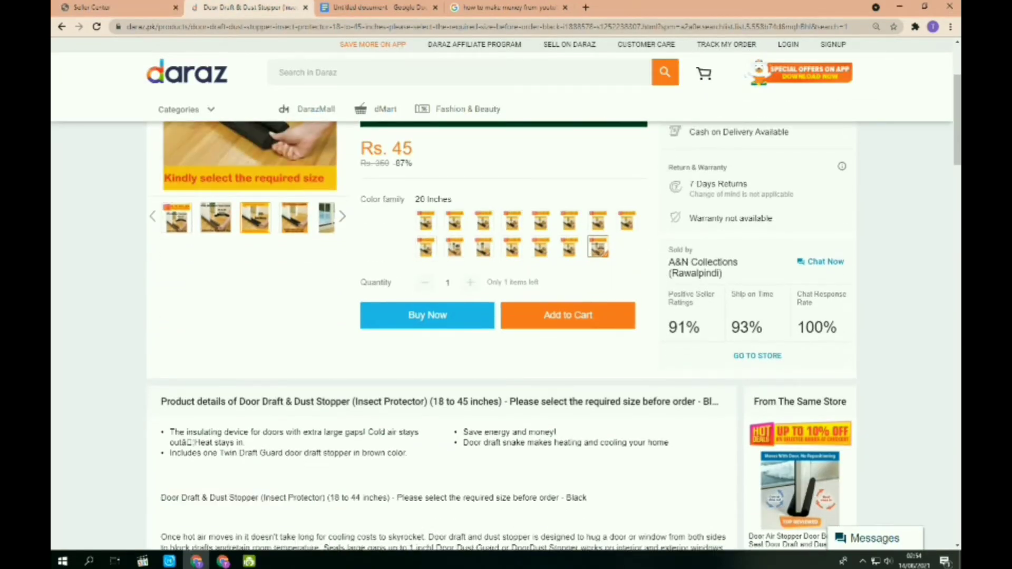
left_click_drag(416, 199, 453, 199)
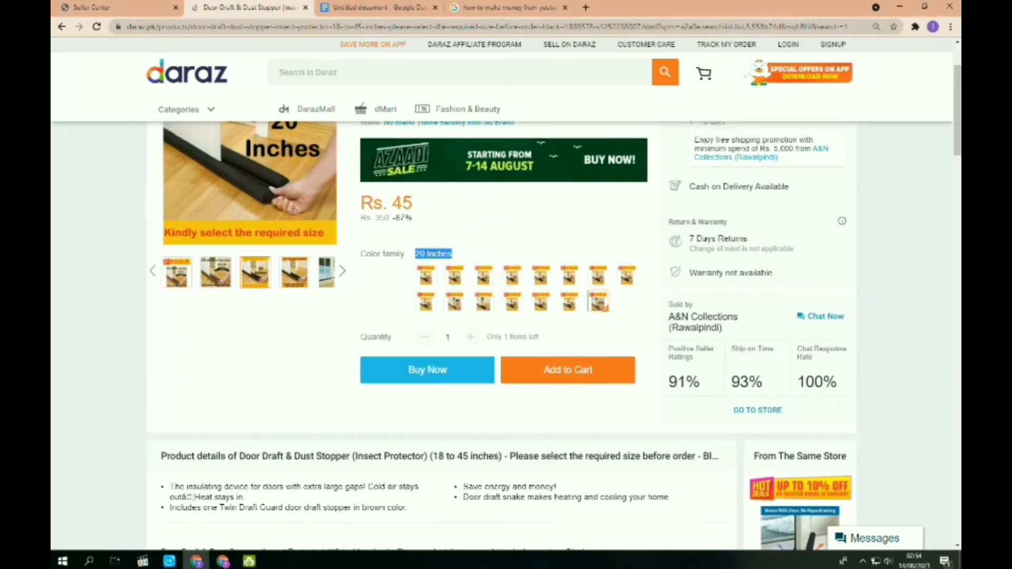
key("ctrl+shift+Tab")
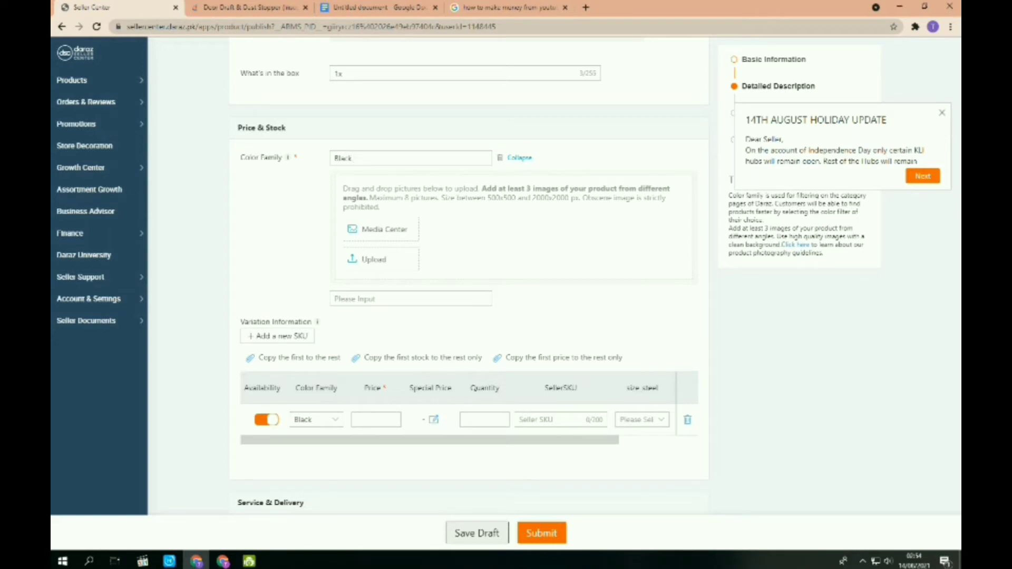
type("38 in")
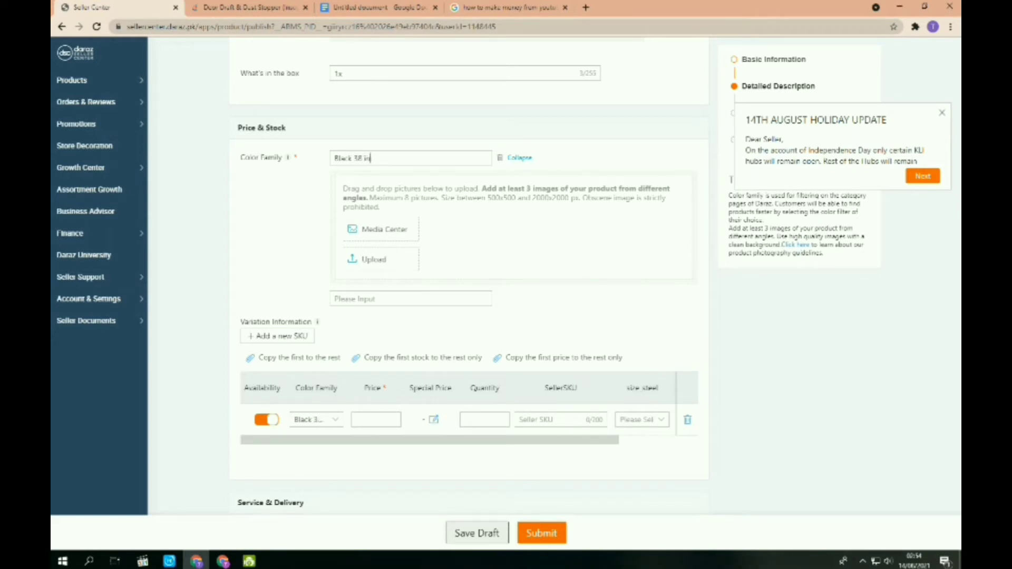
type("ches")
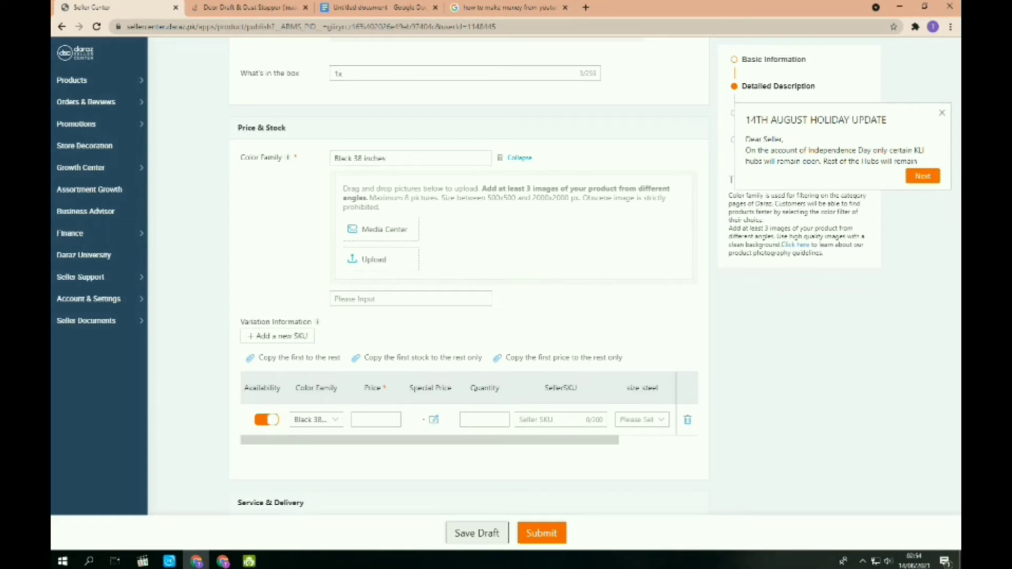
Upload the 38 inches dust stopper PNG from the Door stoper folder as the Black 38 inches variant's image.
left_click(374, 259)
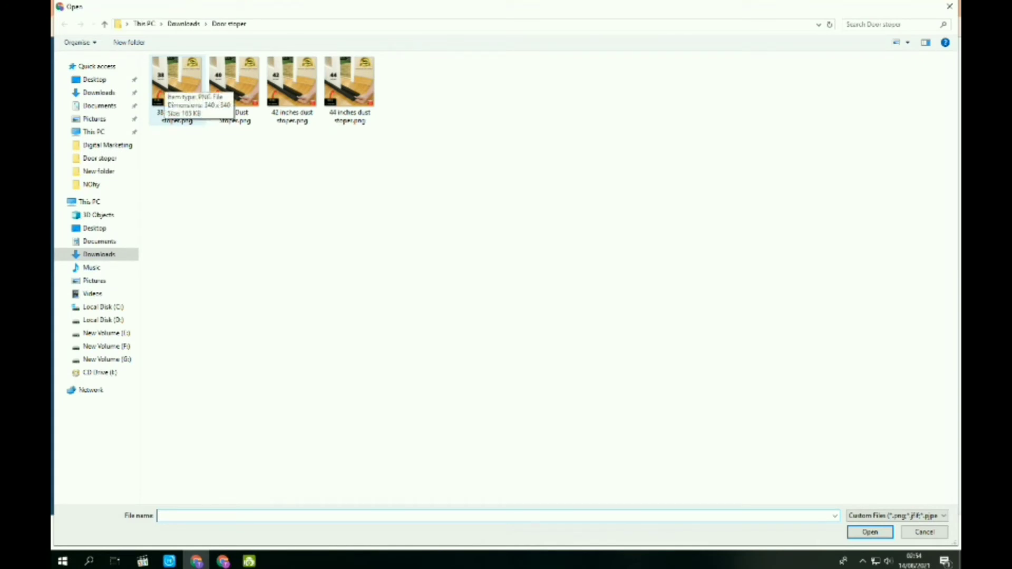
double_click(165, 87)
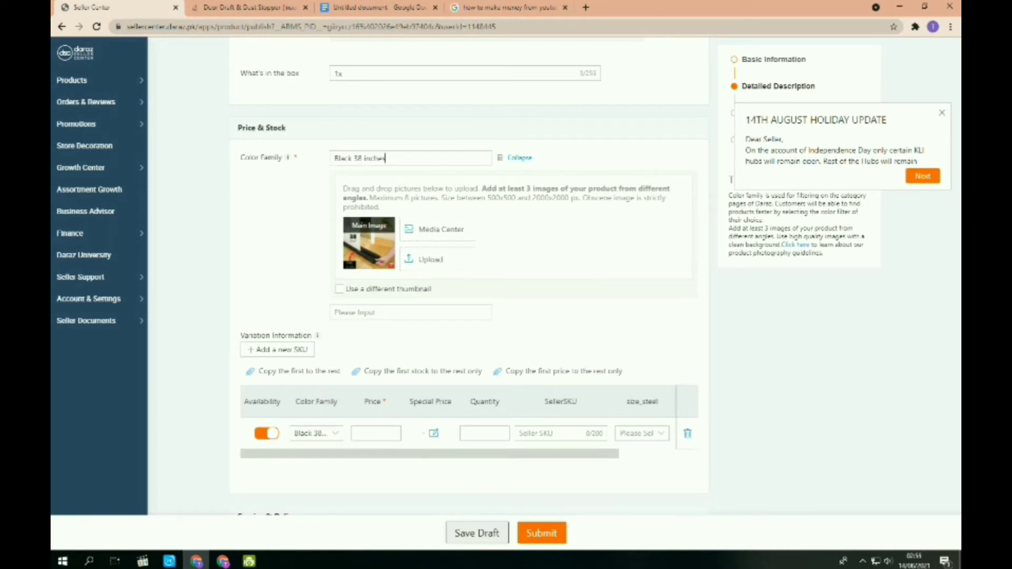
Compare the reference listing's 44 inches and 34 inches color family options with the Color Family and variation entries in Seller Center.
left_click_drag(335, 158, 386, 158)
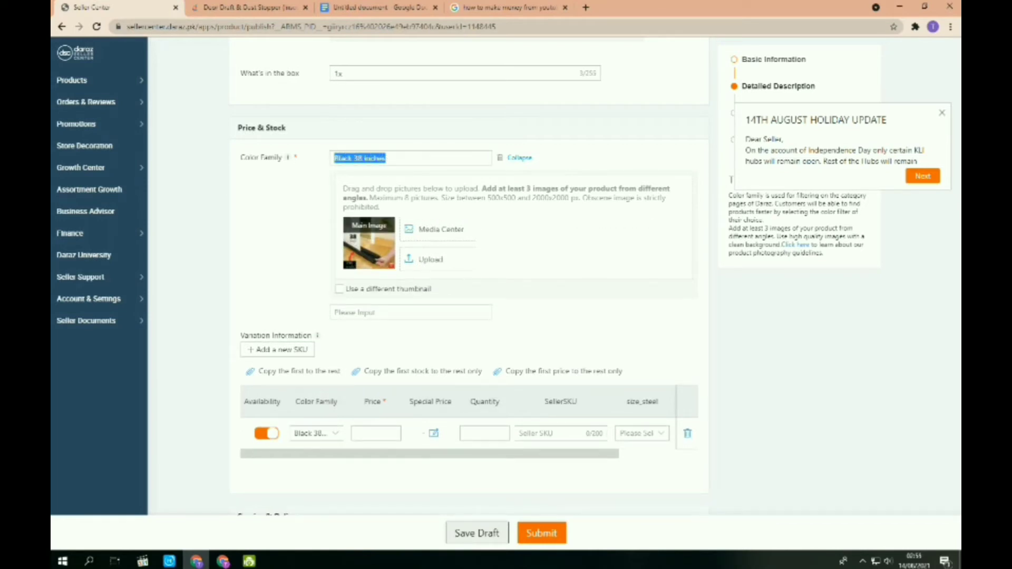
key("ctrl+Tab")
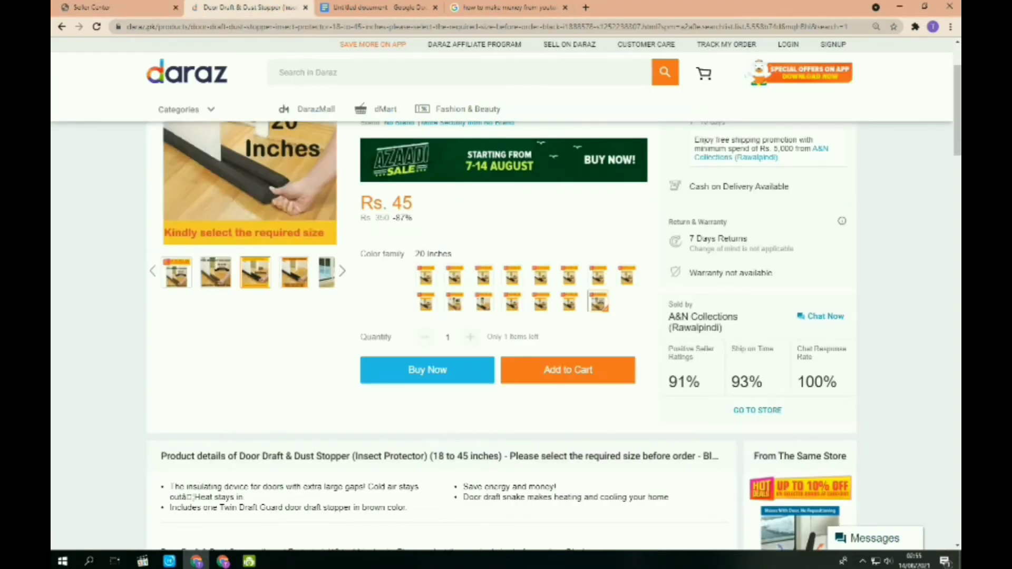
left_click(426, 276)
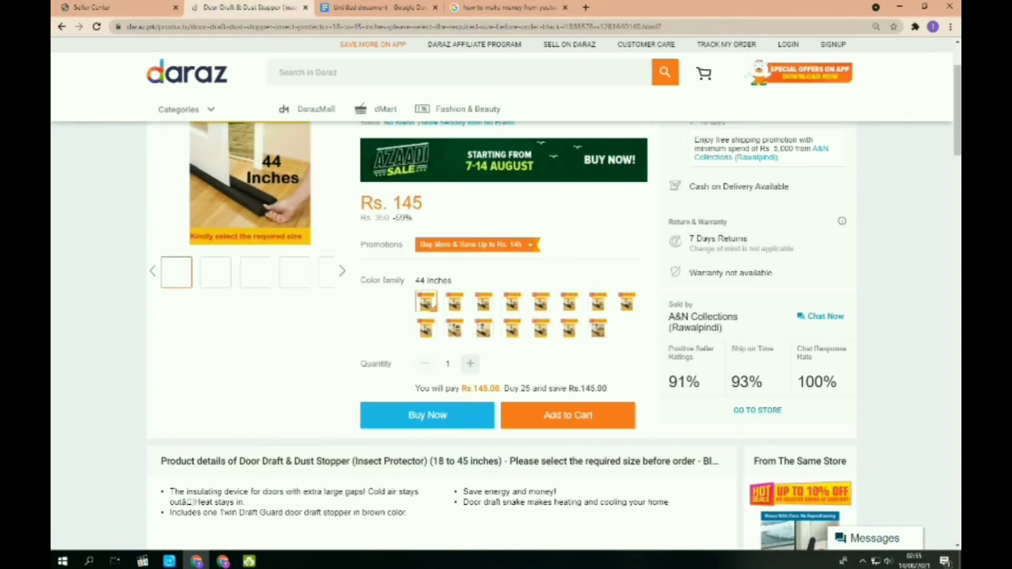
left_click_drag(415, 281, 438, 281)
left_click(455, 302)
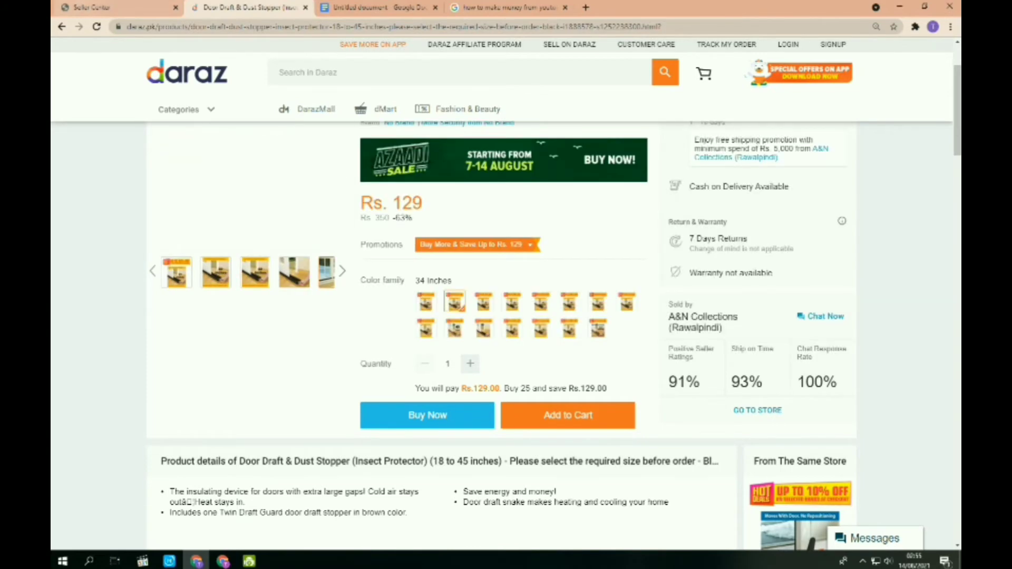
left_click(91, 7)
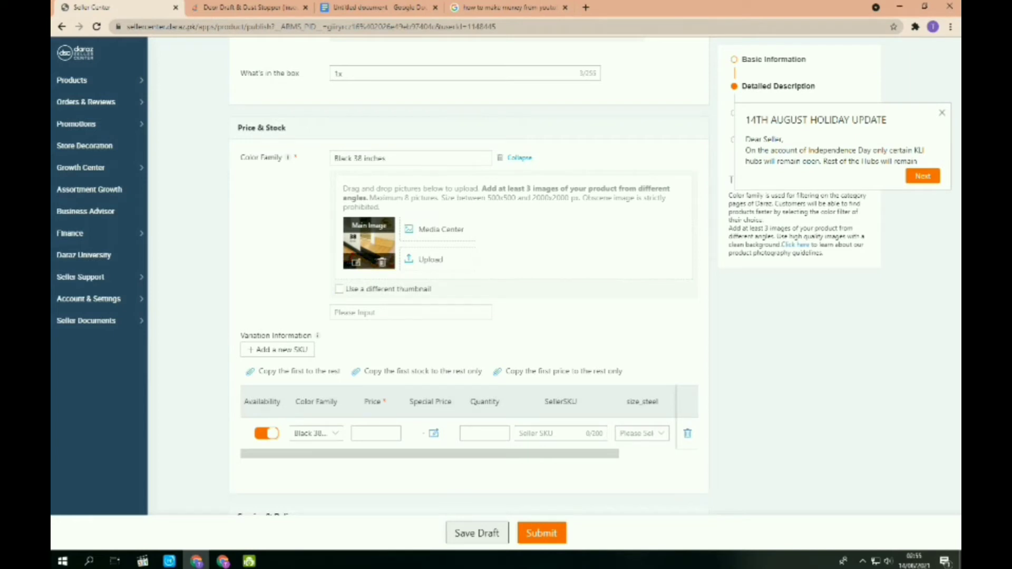
scroll(469, 277, "down", 2)
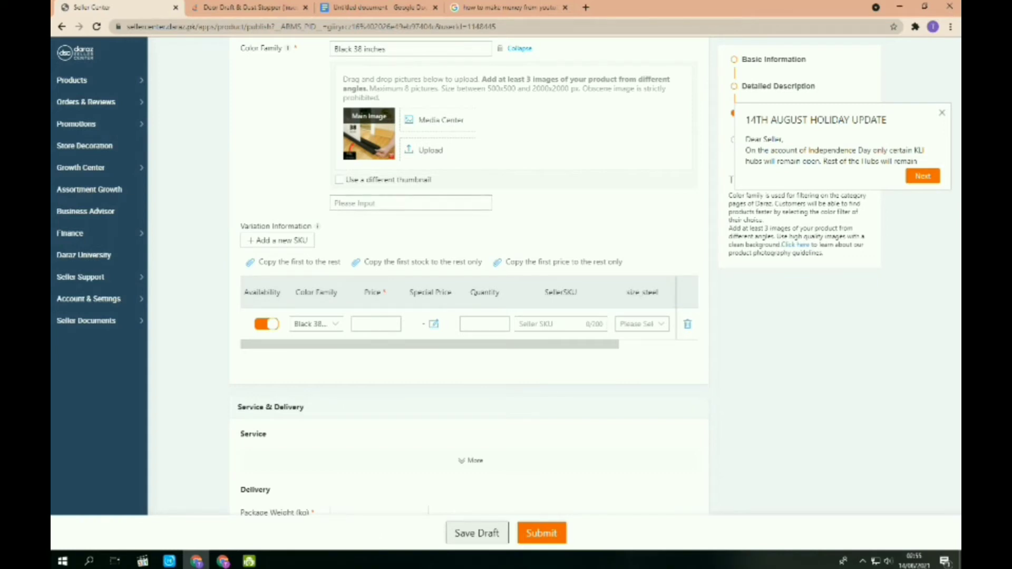
scroll(469, 277, "up", 2)
left_click(255, 7)
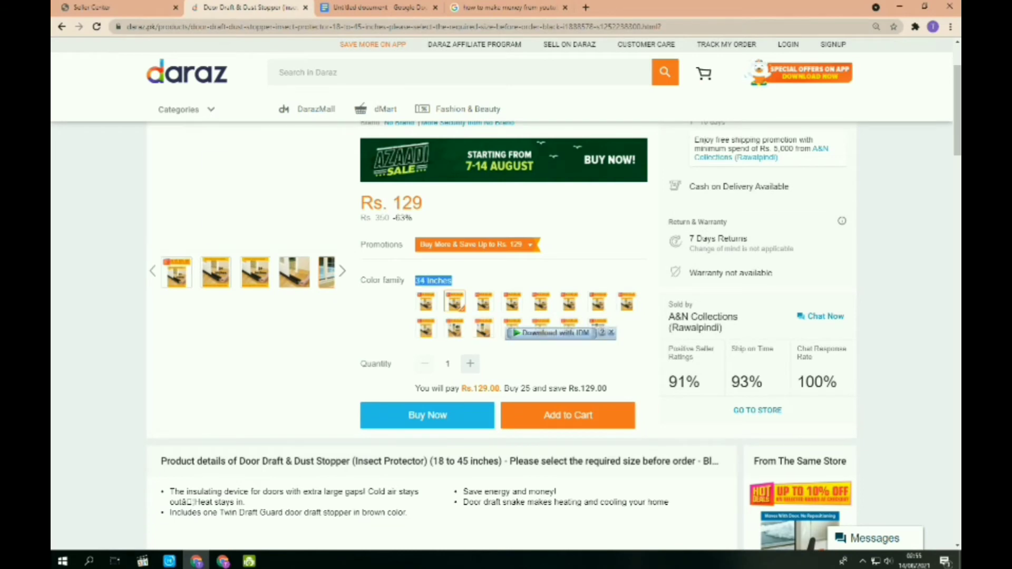
left_click(91, 7)
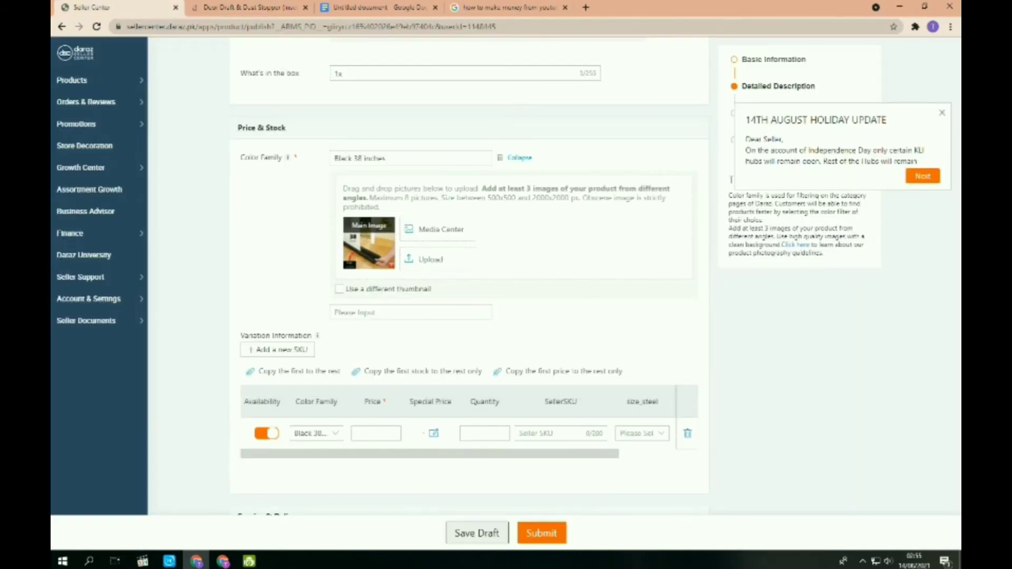
scroll(469, 277, "down", 2)
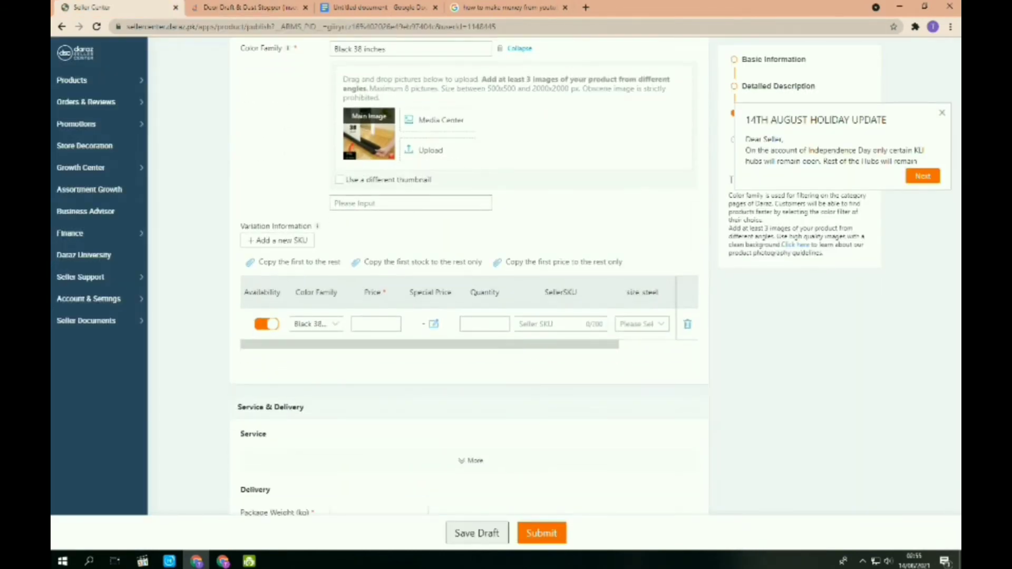
Add a "Black 40 inches" Color Family variant and upload the 40in Dust Stoper PNG as its image.
left_click(410, 203)
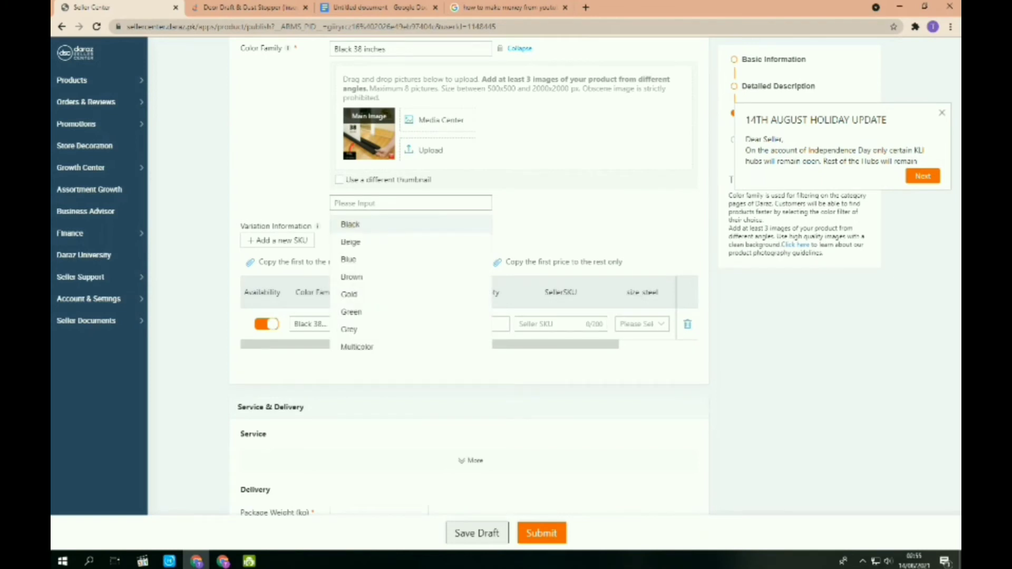
left_click(350, 224)
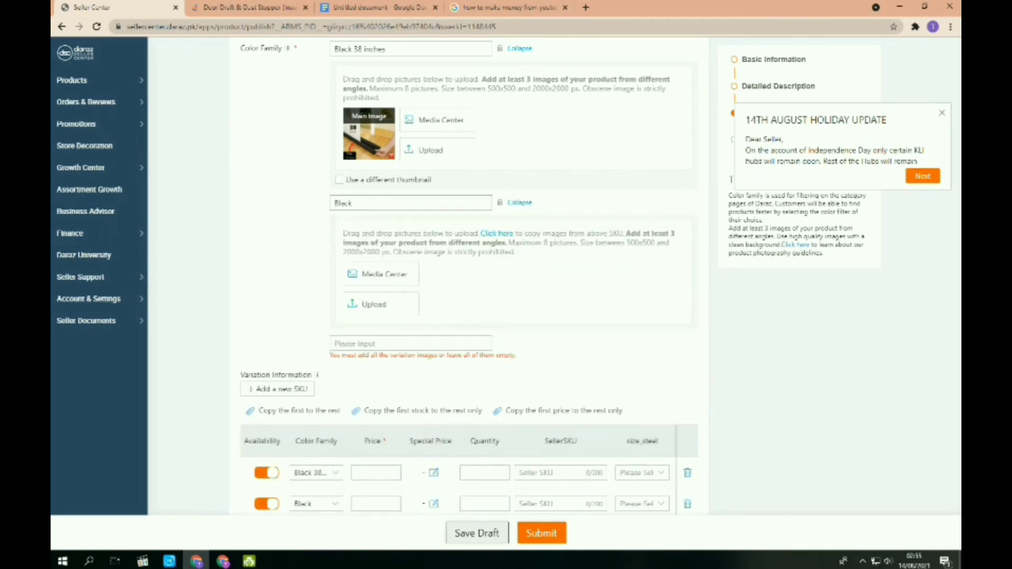
type("40 inches")
left_click(374, 304)
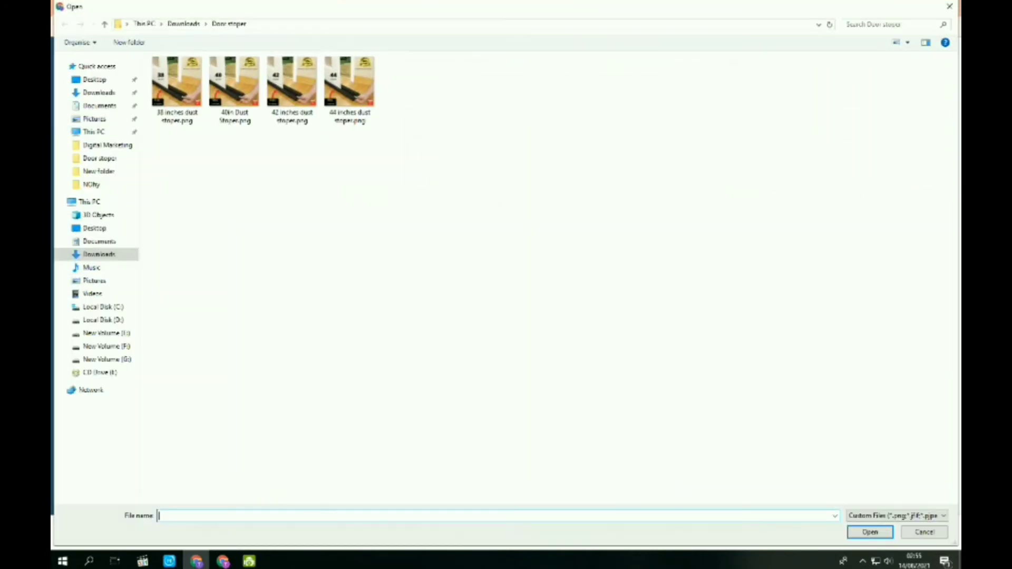
double_click(234, 85)
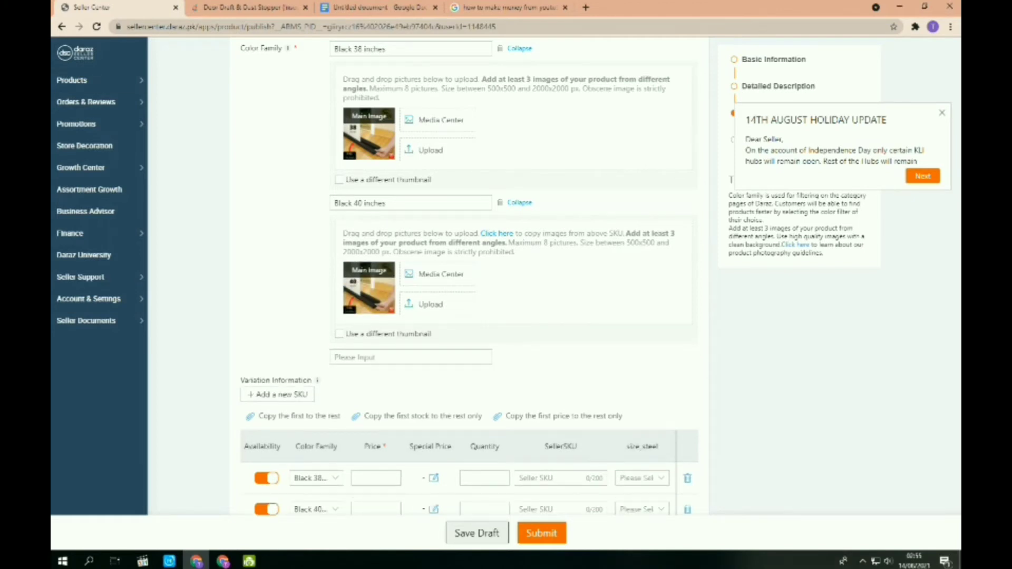
Add a "Black 42 inches" Color Family variant and upload the 42 inches dust stoper PNG as its image.
scroll(469, 276, "down", 2)
left_click(411, 248)
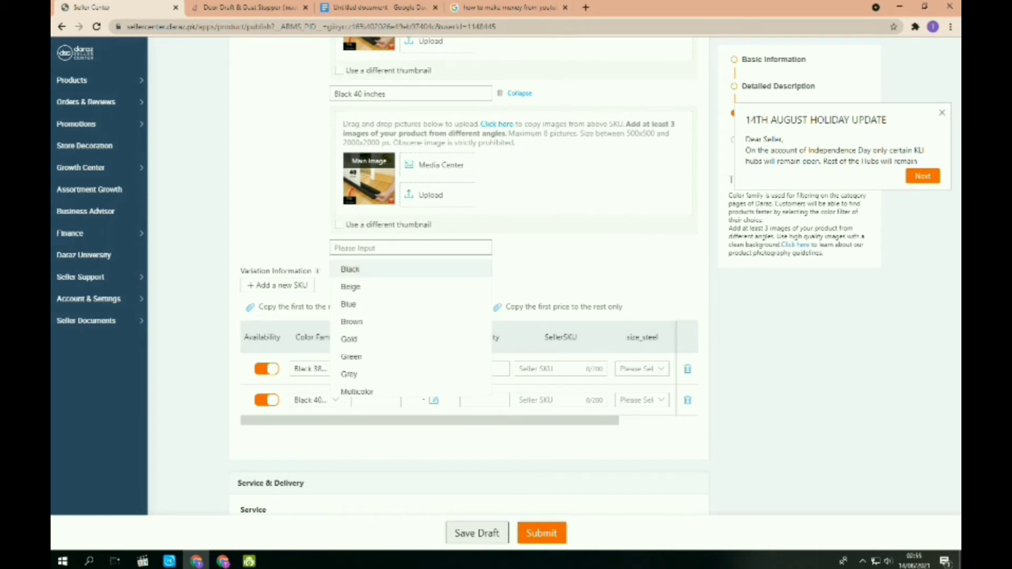
left_click(350, 269)
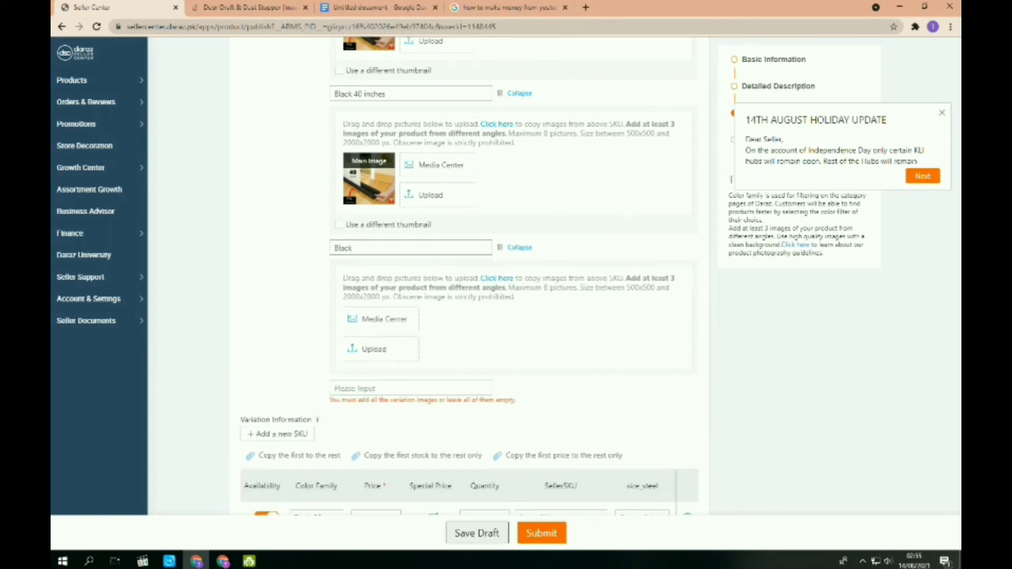
type("42 inches")
left_click(374, 349)
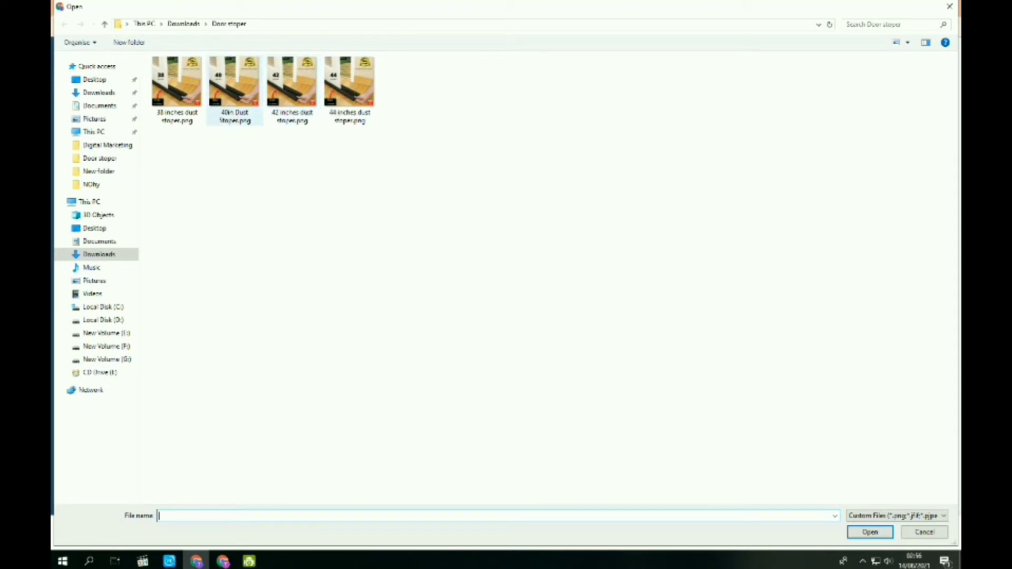
left_click(292, 89)
double_click(292, 89)
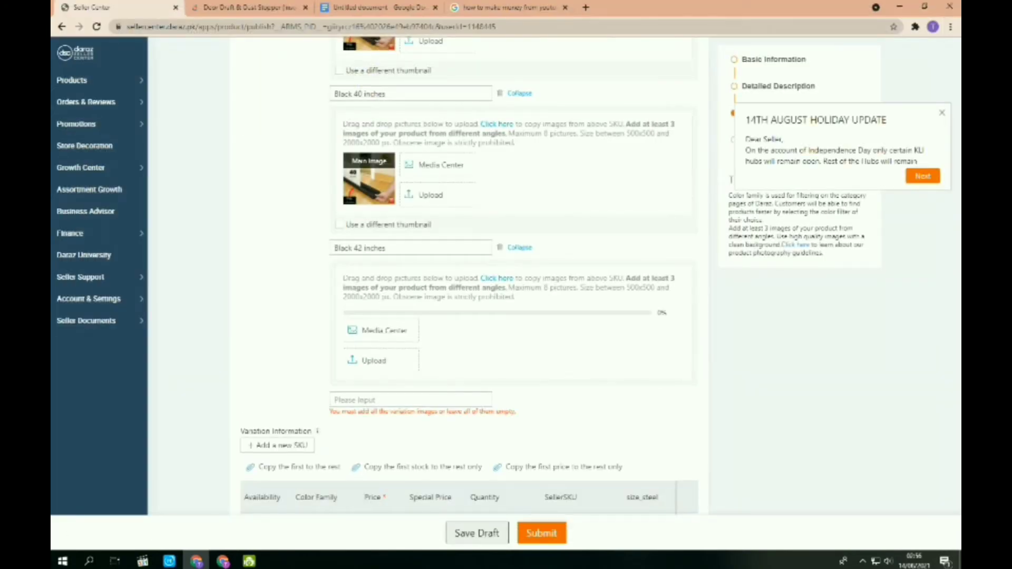
Add a "Black 44 inches" Color Family variant and upload the 44 inches dust stoper PNG as its image.
scroll(468, 285, "down", 5)
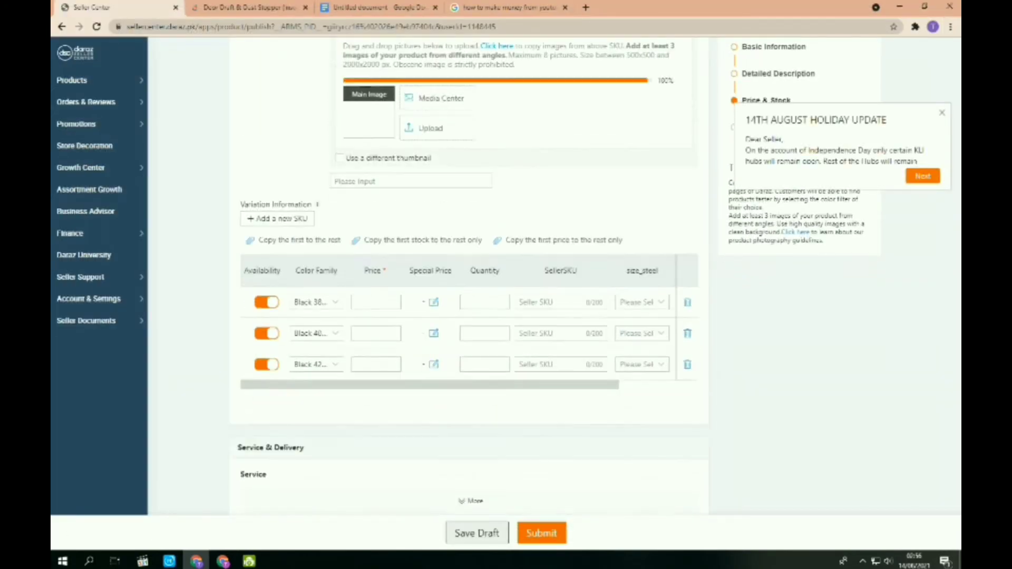
scroll(468, 284, "up", 3)
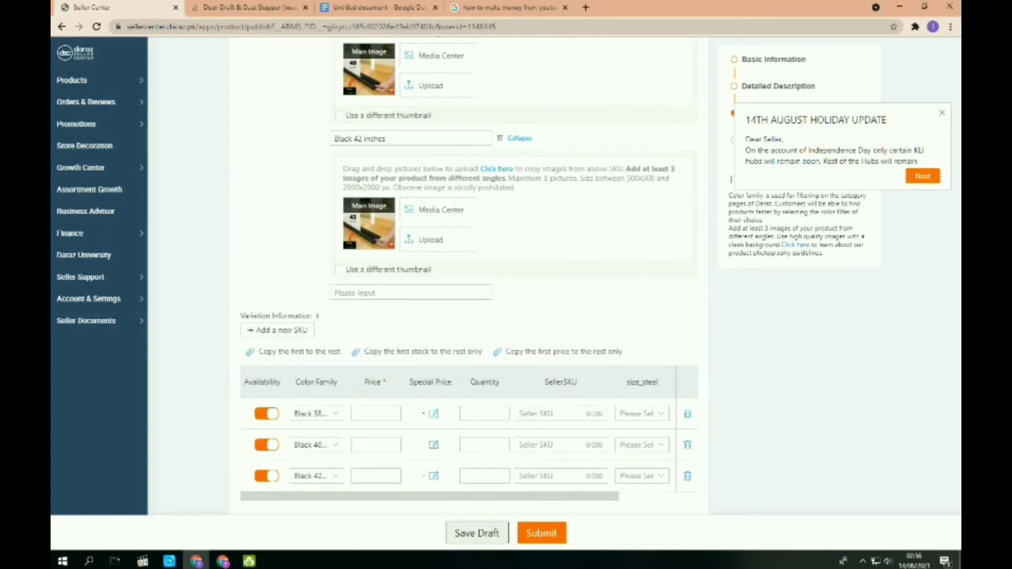
left_click(410, 296)
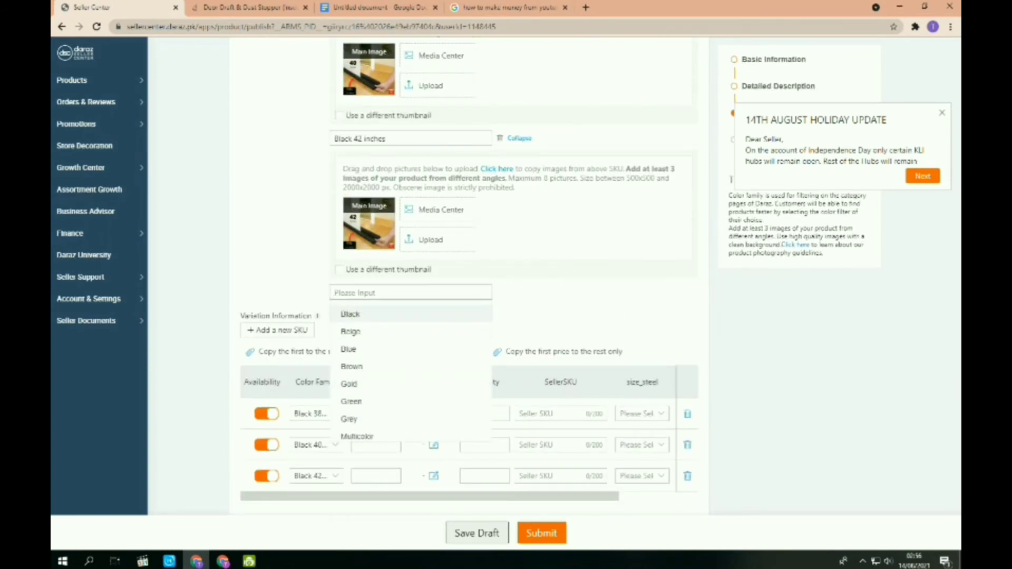
left_click(350, 314)
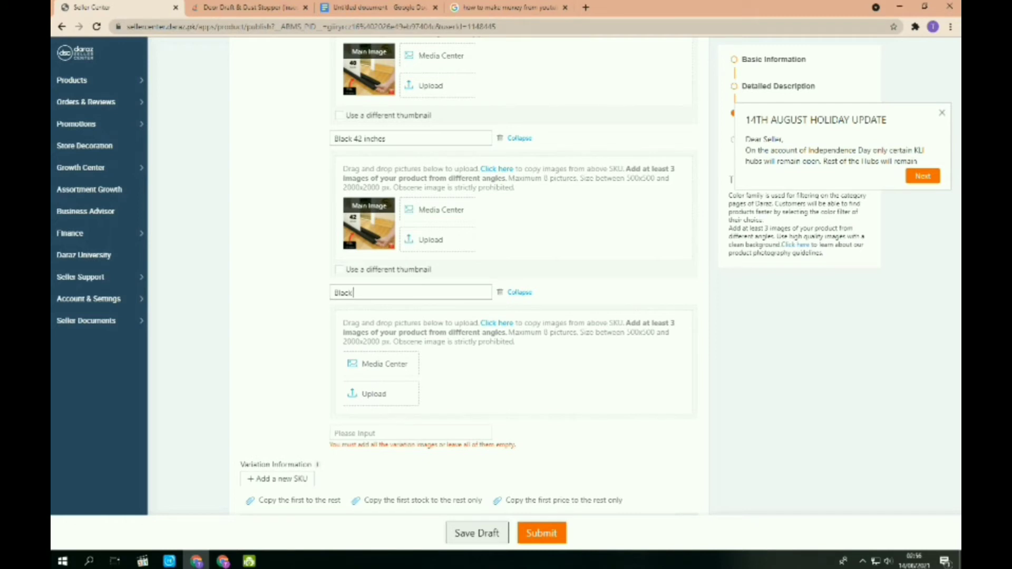
type("44 inches")
scroll(373, 296, "down", 2)
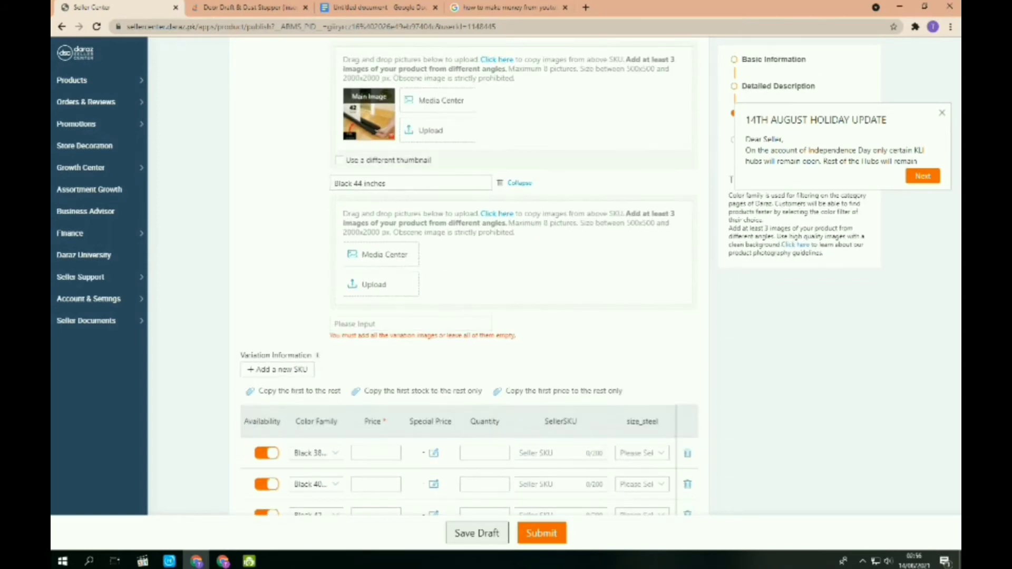
left_click(374, 285)
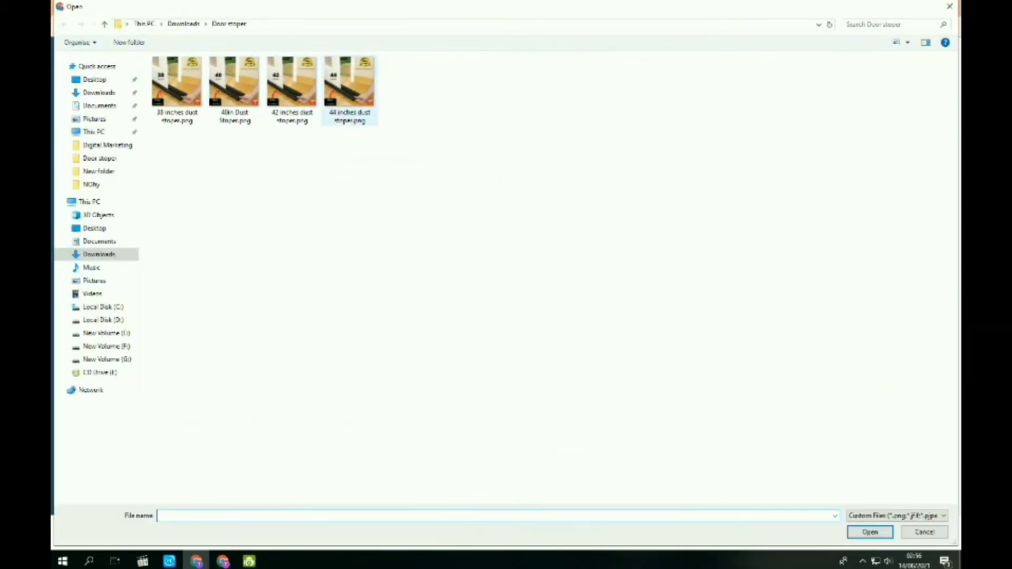
double_click(350, 91)
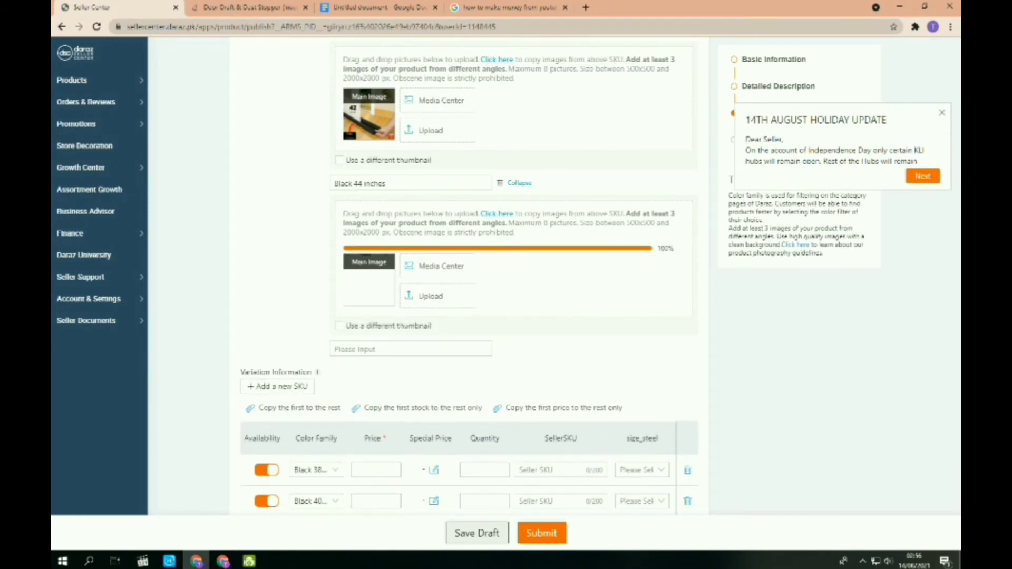
scroll(469, 285, "down", 2)
scroll(464, 275, "down", 2)
scroll(464, 274, "up", 12)
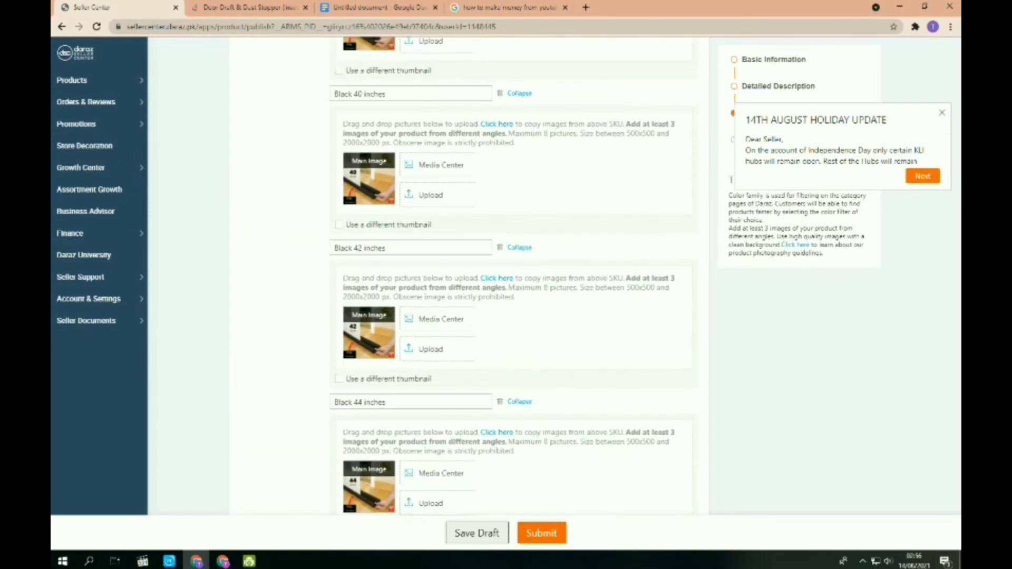
scroll(470, 285, "down", 10)
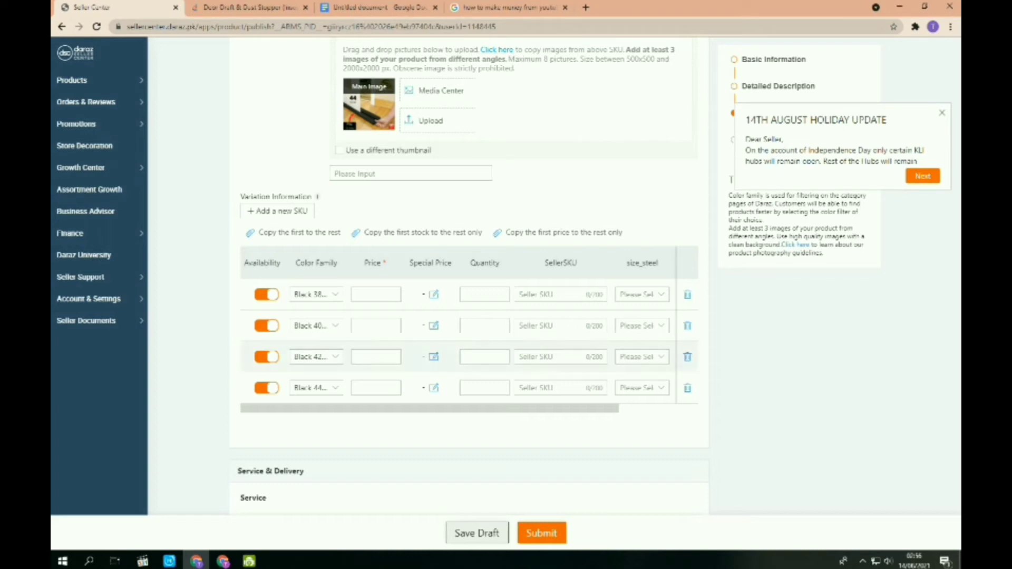
Check the prices of the 44, 34, 32 and 30 inches color family options in the Daraz reference listing.
left_click(290, 7)
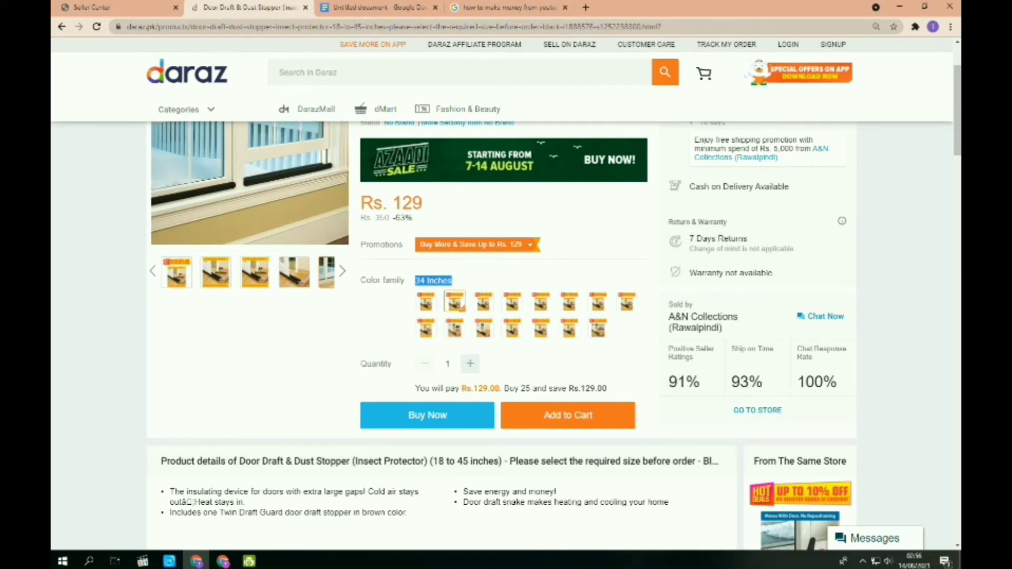
left_click_drag(375, 218, 402, 218)
left_click(403, 219)
scroll(403, 218, "down", 1)
scroll(448, 221, "down", 2)
left_click(484, 191)
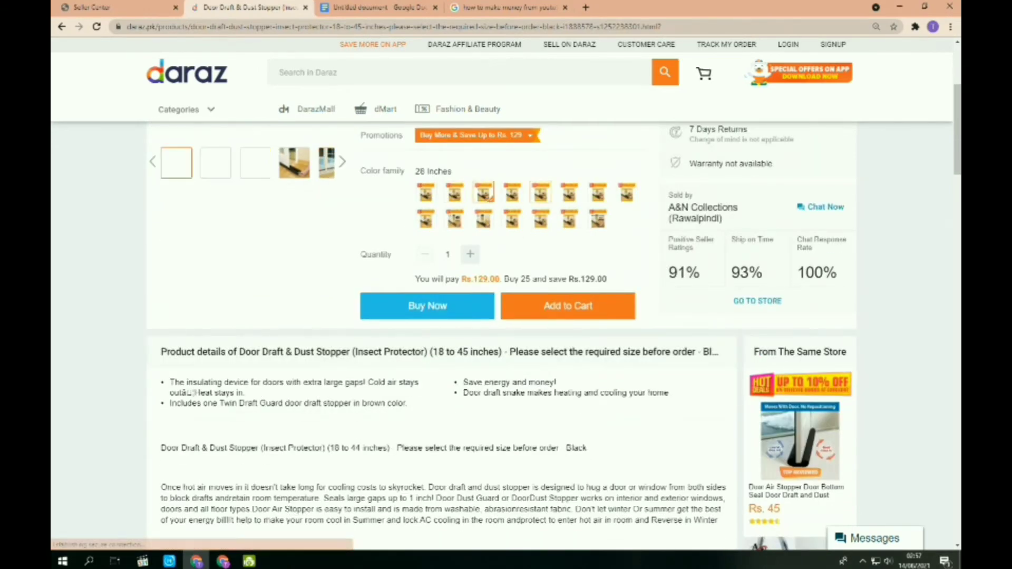
scroll(506, 211, "up", 4)
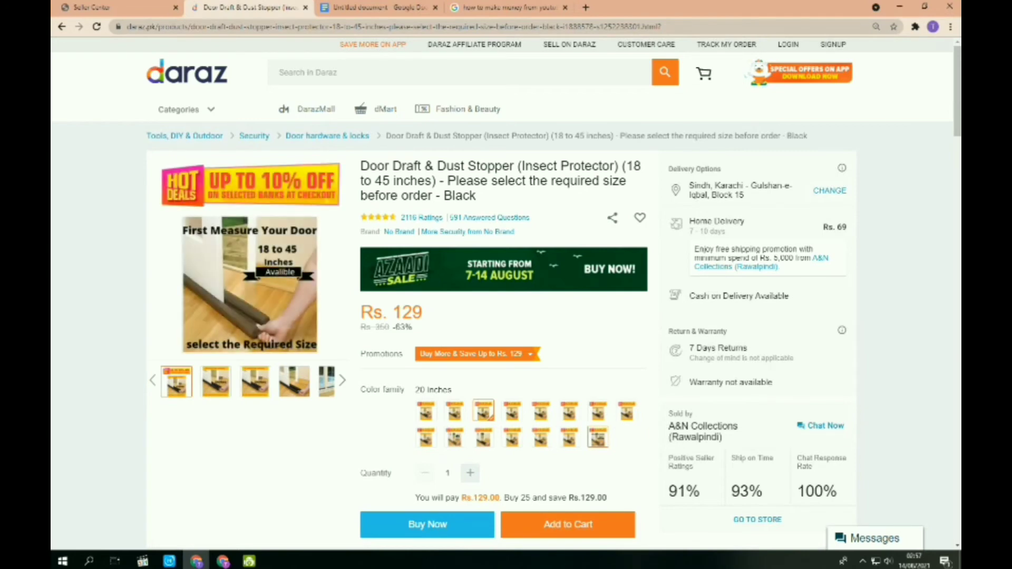
left_click(426, 411)
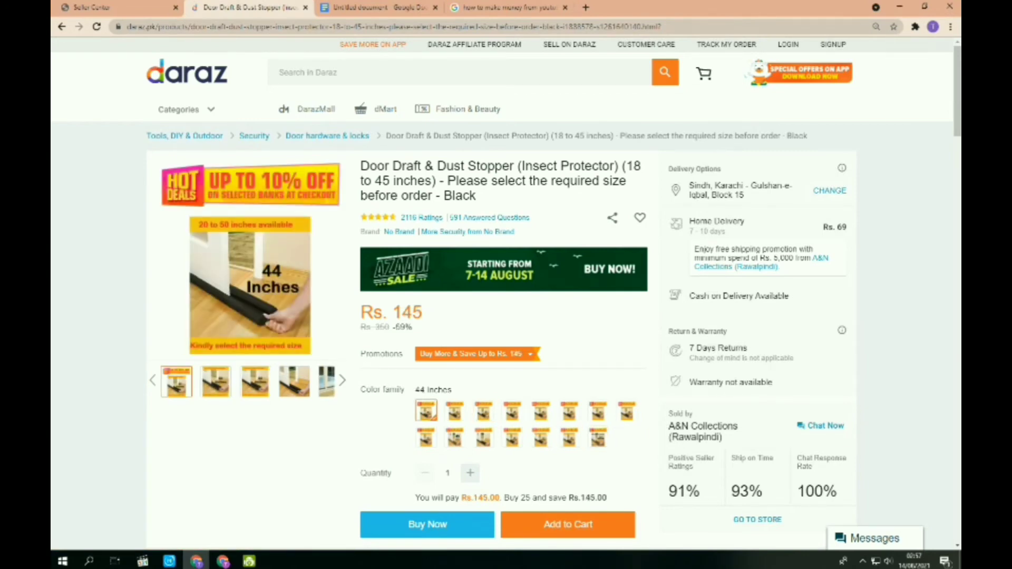
left_click(455, 411)
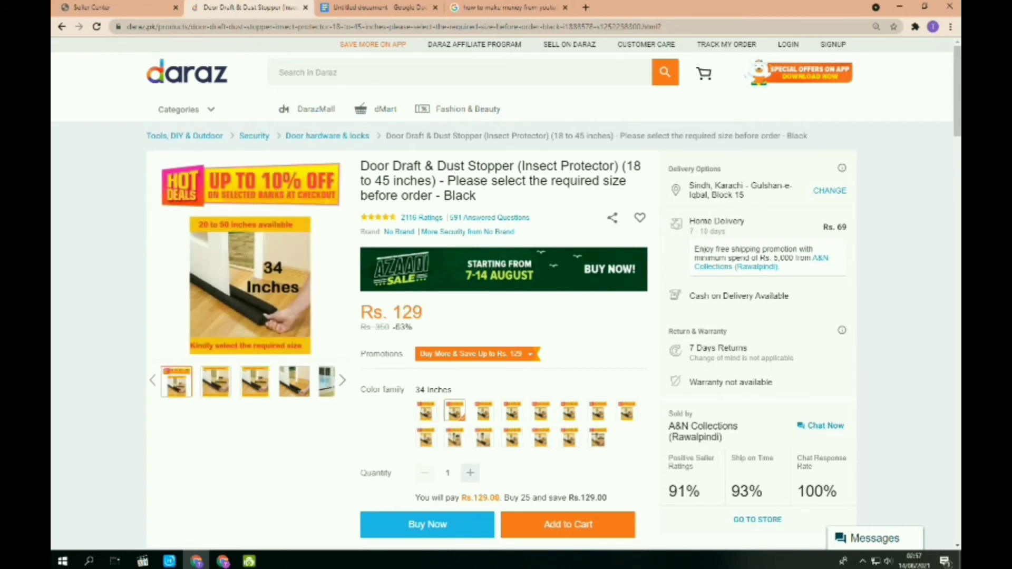
left_click_drag(393, 313, 422, 327)
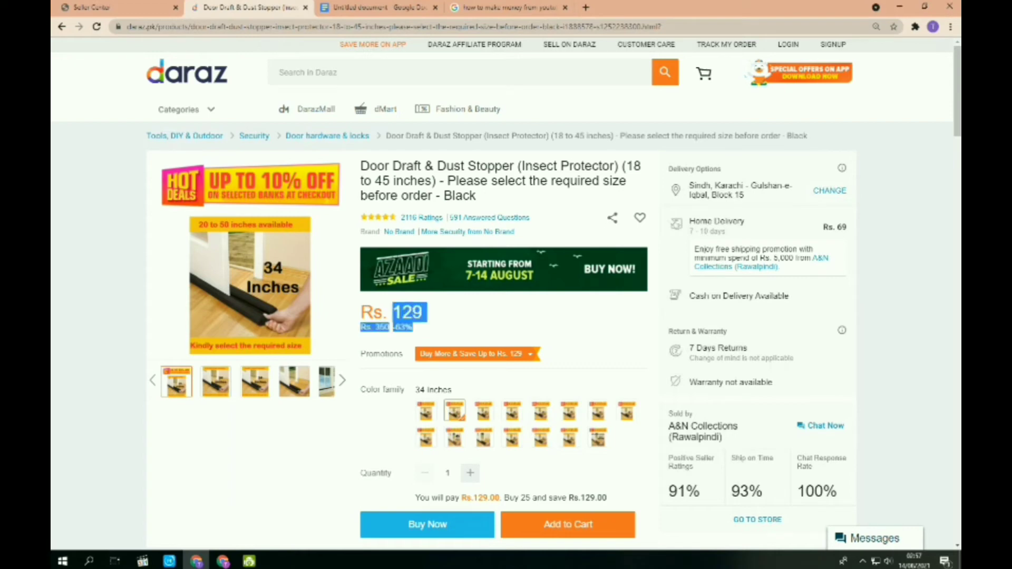
left_click(484, 411)
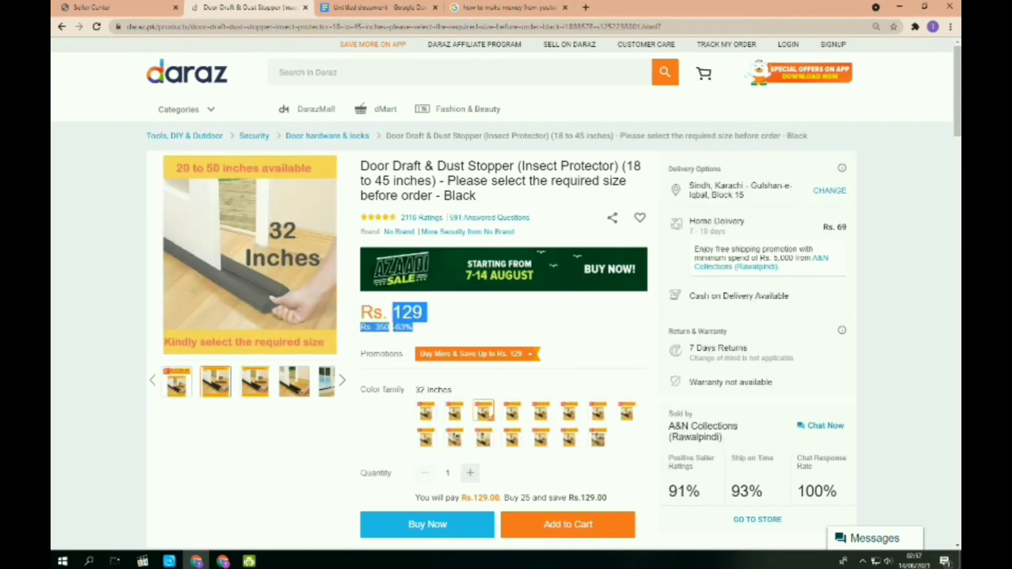
left_click(512, 411)
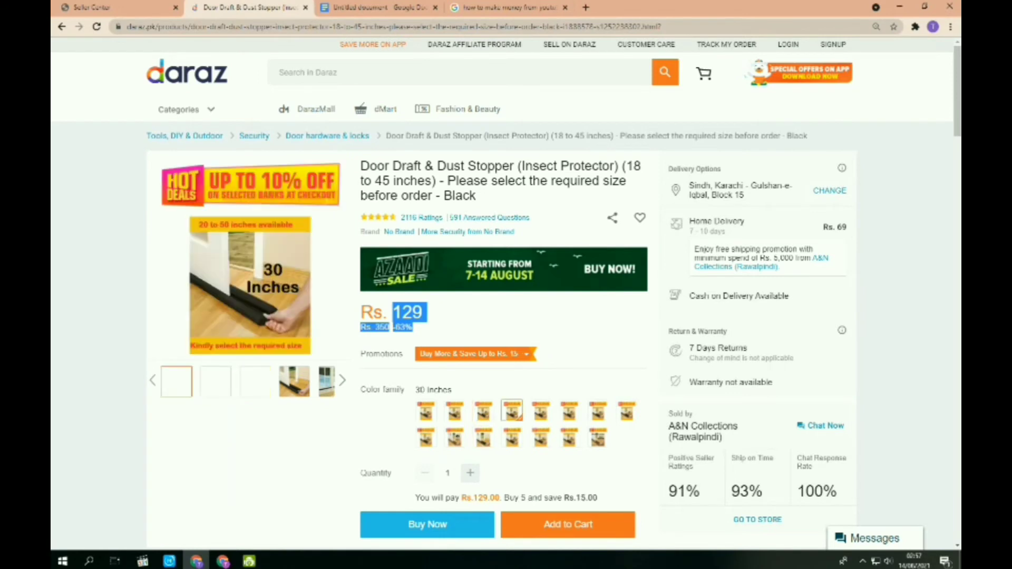
left_click(448, 320)
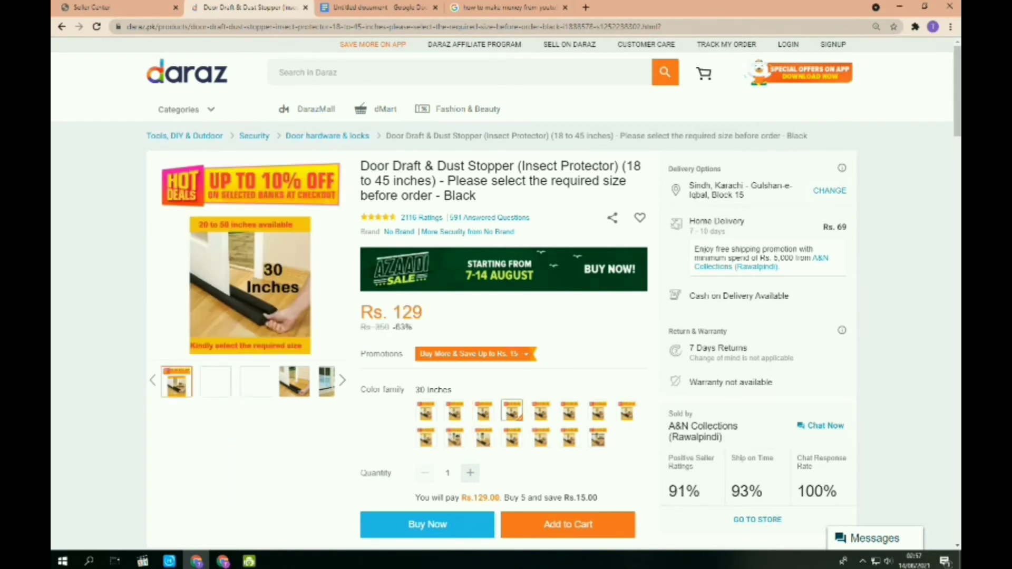
Check the reference listing's prices for the 42, 40 and 38 inches color family options.
left_click(569, 411)
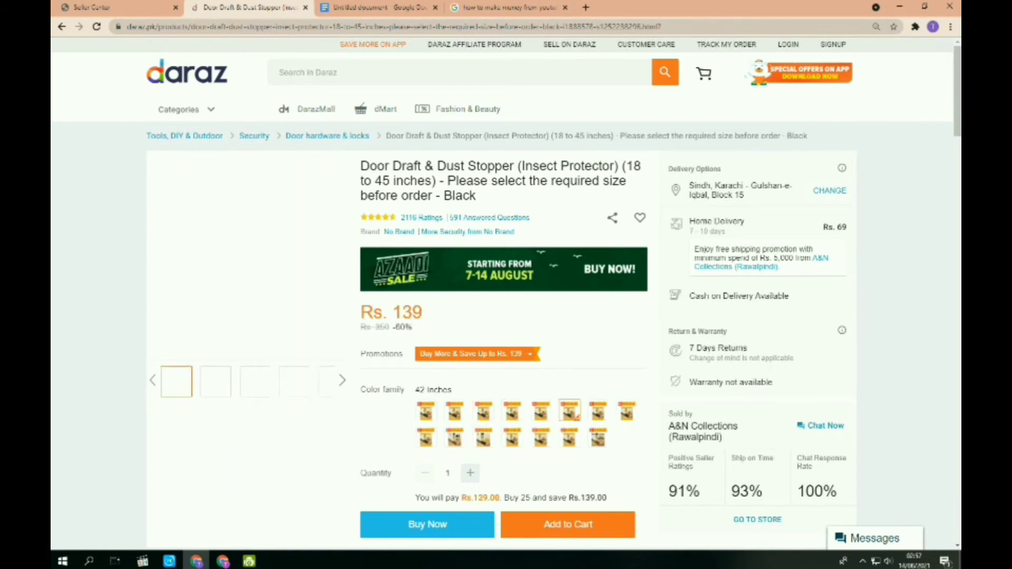
left_click(598, 411)
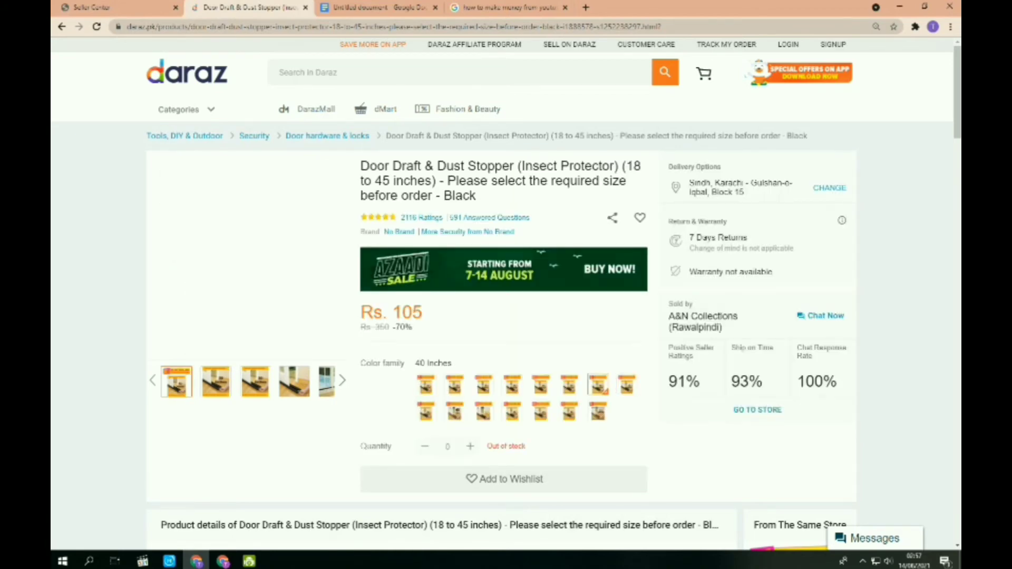
left_click(626, 384)
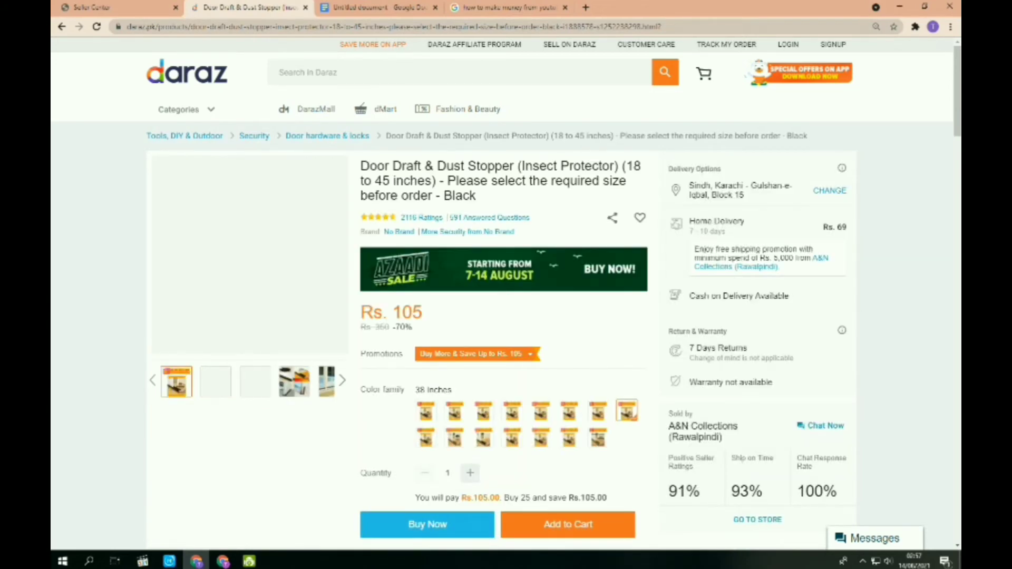
scroll(506, 316, "down", 5)
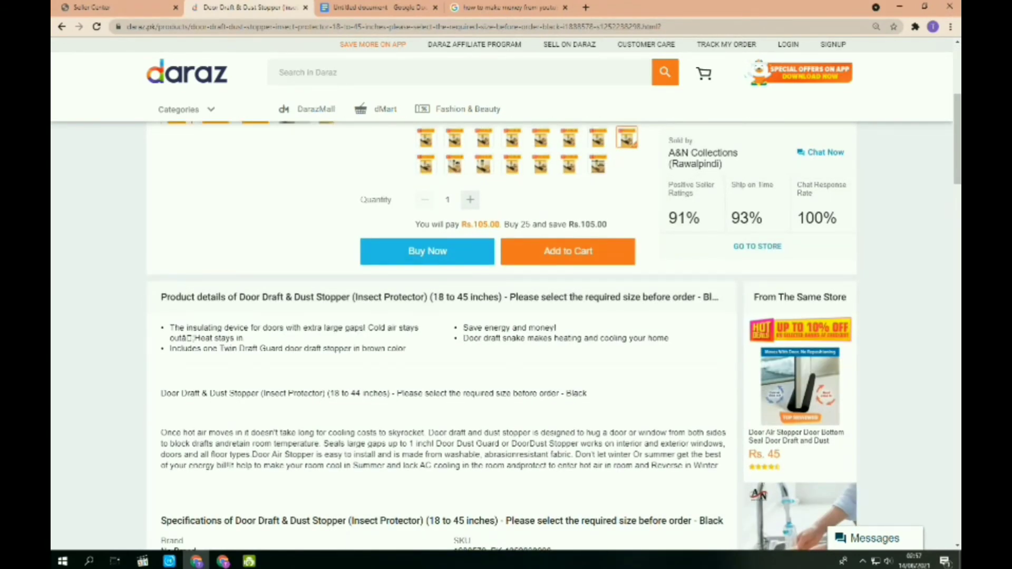
scroll(506, 316, "up", 5)
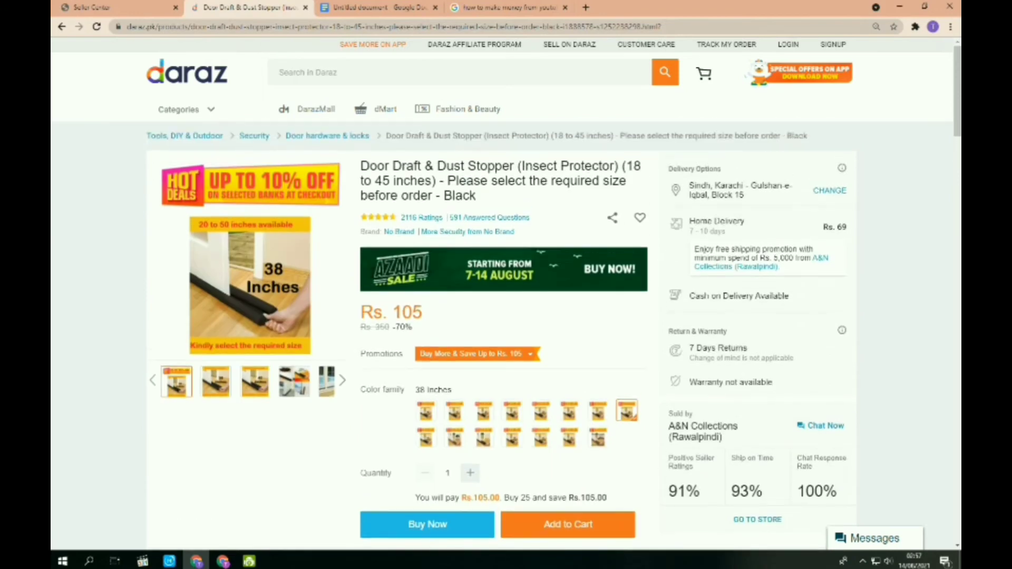
Return to the Seller Center product form and set the price of the Black 38 inches variation to 120.
left_click(92, 7)
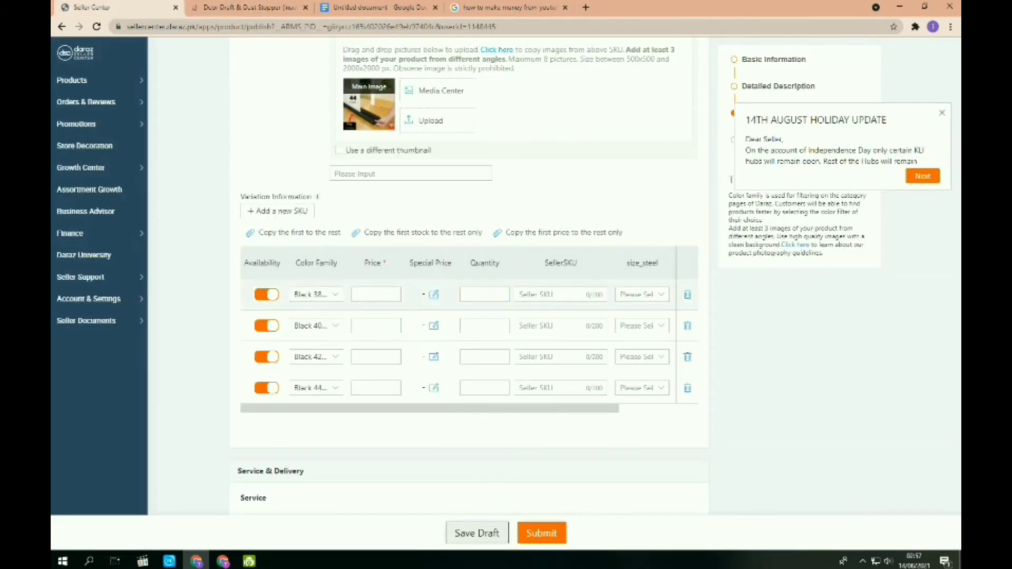
left_click(376, 295)
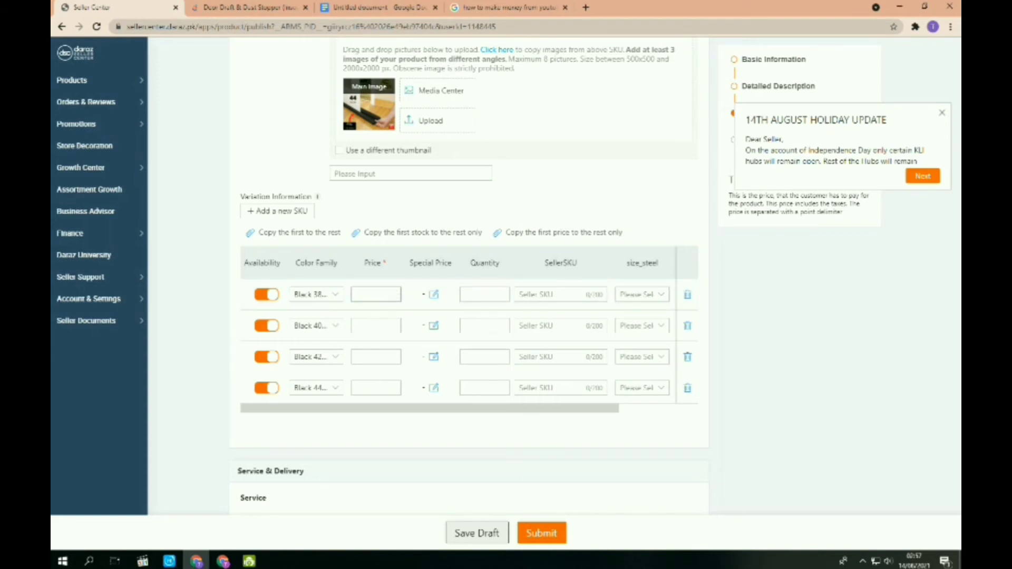
scroll(470, 274, "up", 4)
scroll(469, 274, "down", 4)
scroll(469, 274, "down", 1)
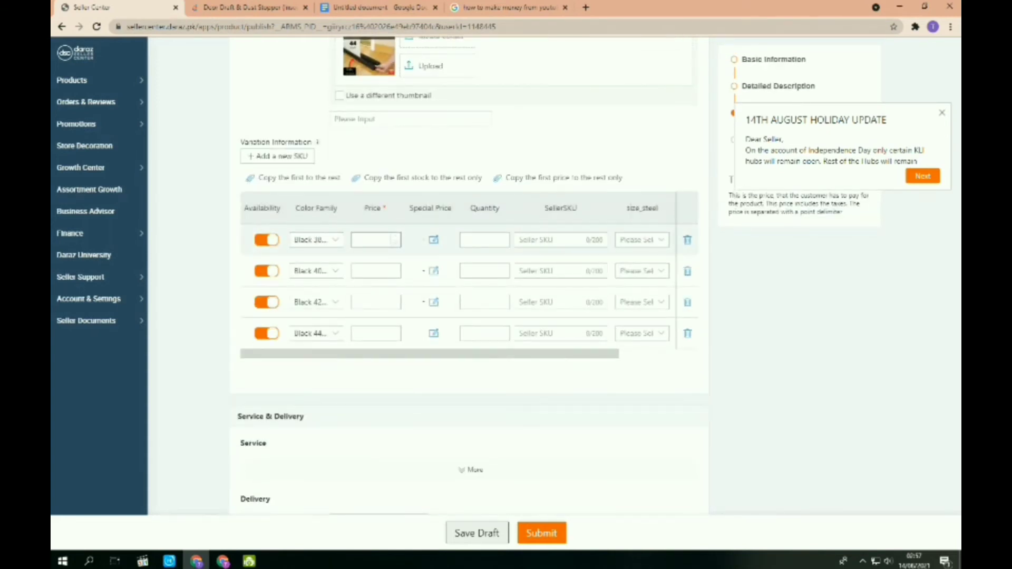
type("120")
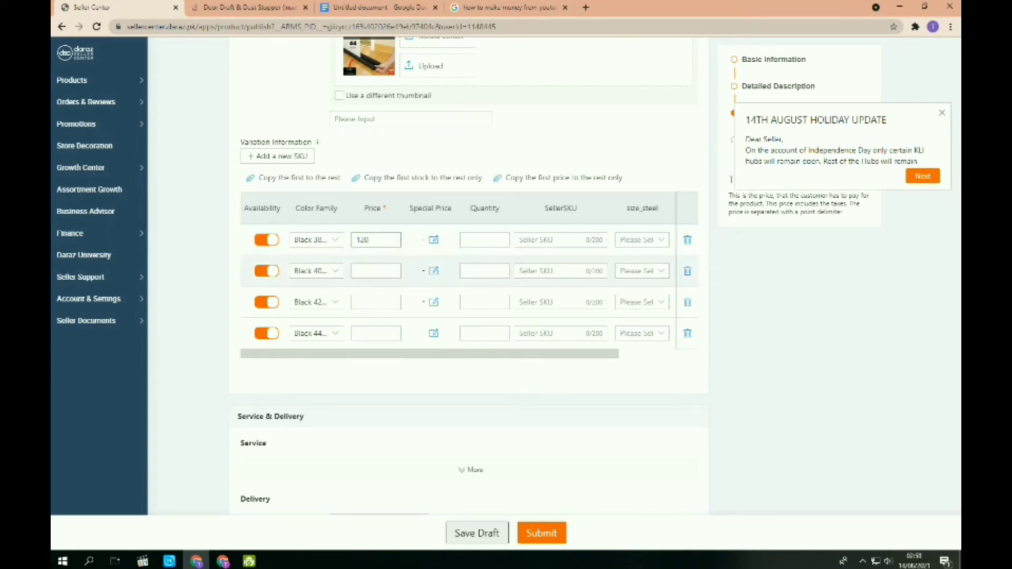
Set the Black 38 inches variation's quantity to 10 and its SellerSKU to "black 38 inches".
left_click(484, 240)
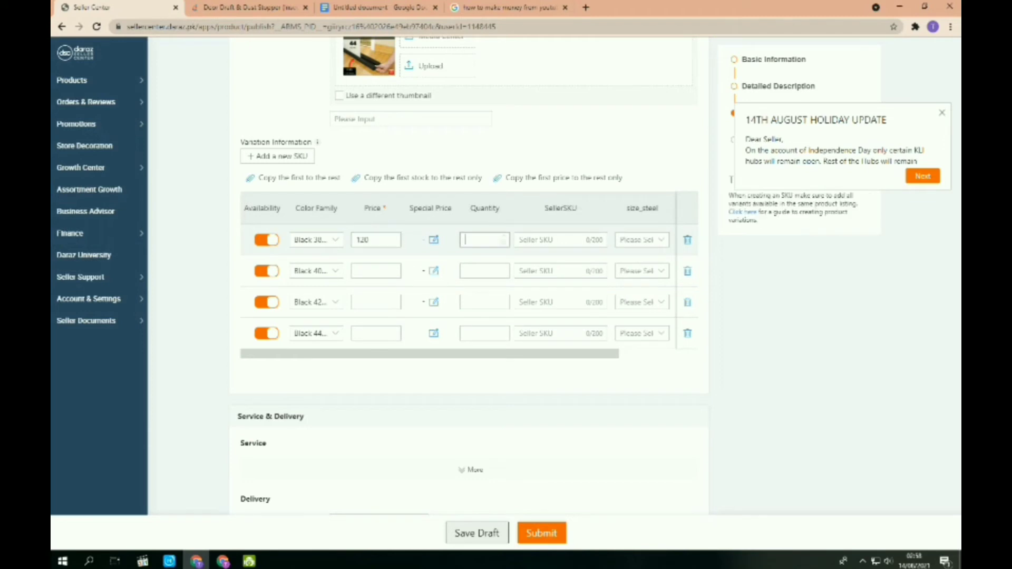
type("0")
left_click(503, 236)
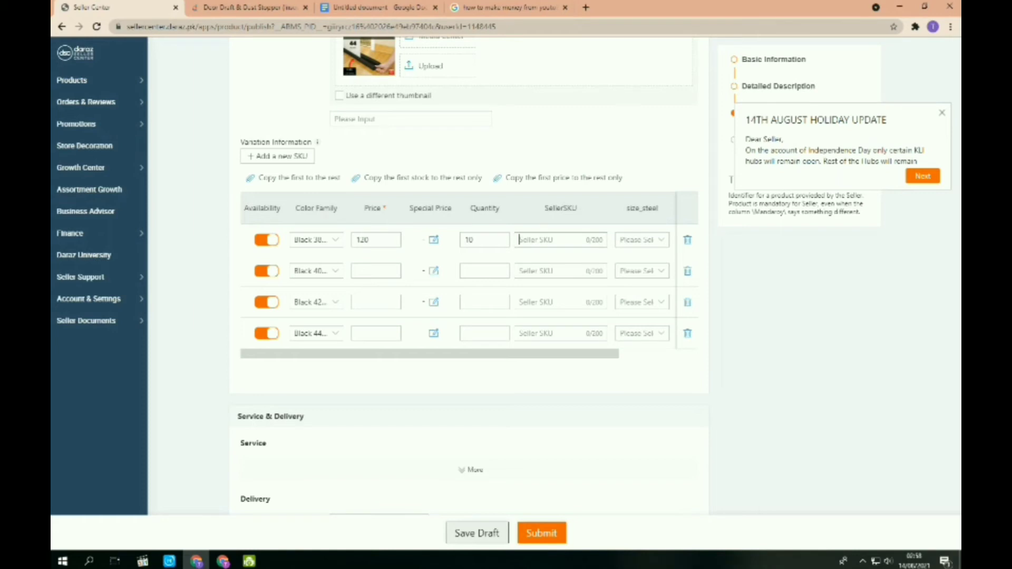
type("bl")
type("ck")
key("BackSpace")
key("BackSpace")
type("ack 38 inches")
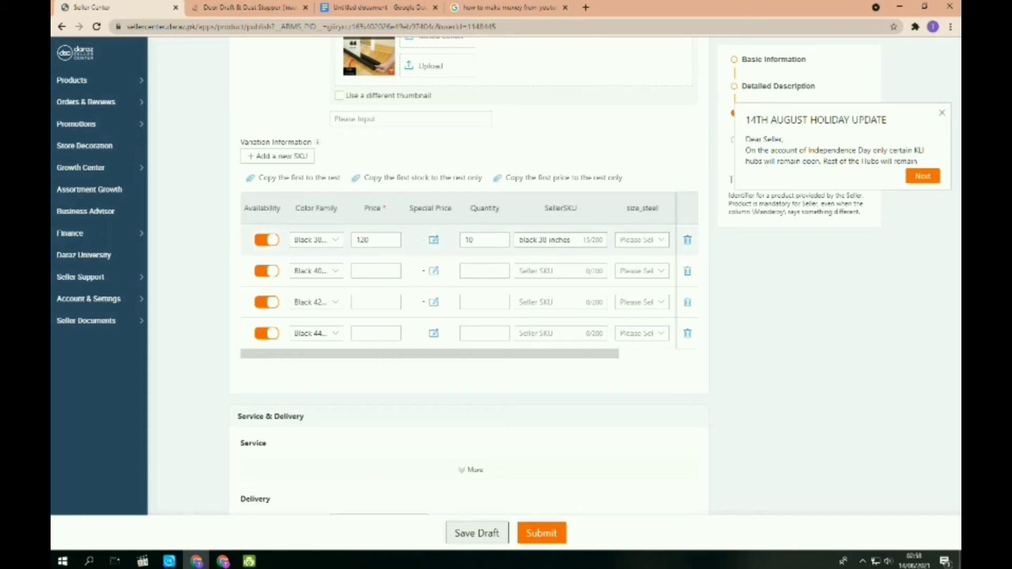
Choose 12 mm as the size_steel value of the Black 38 inches variation.
left_click_drag(475, 354, 554, 354)
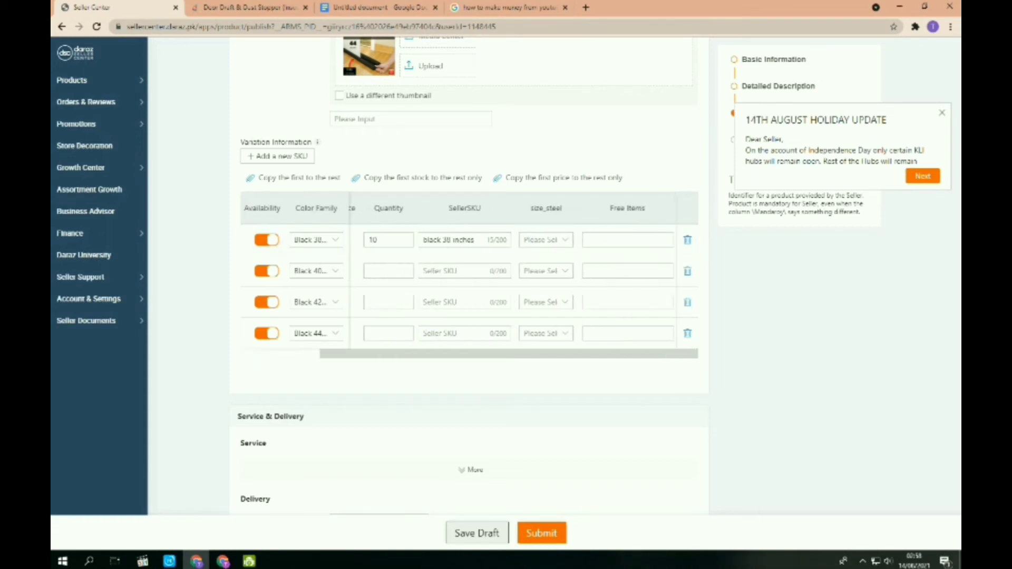
left_click(547, 240)
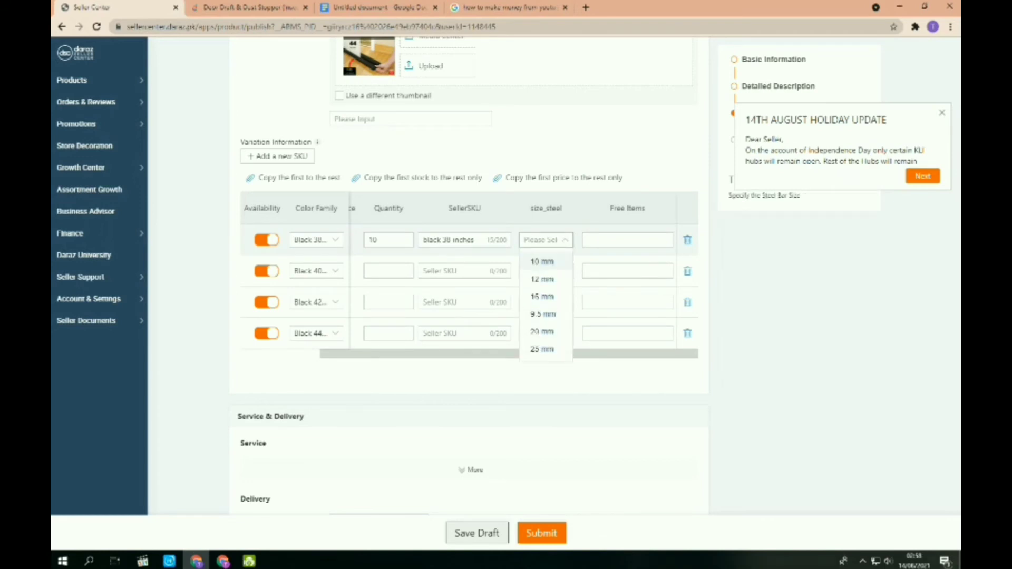
left_click(542, 280)
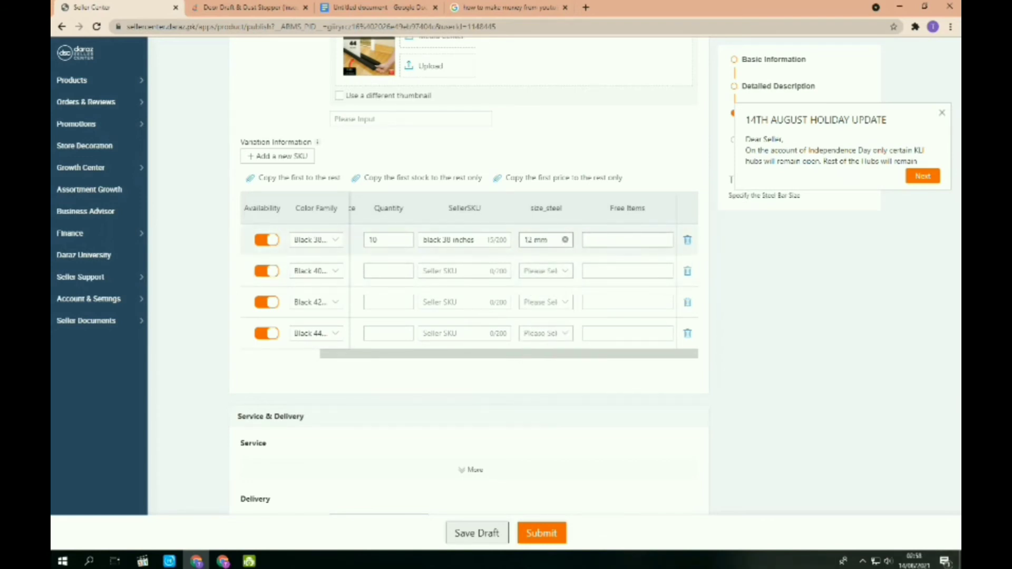
left_click(627, 240)
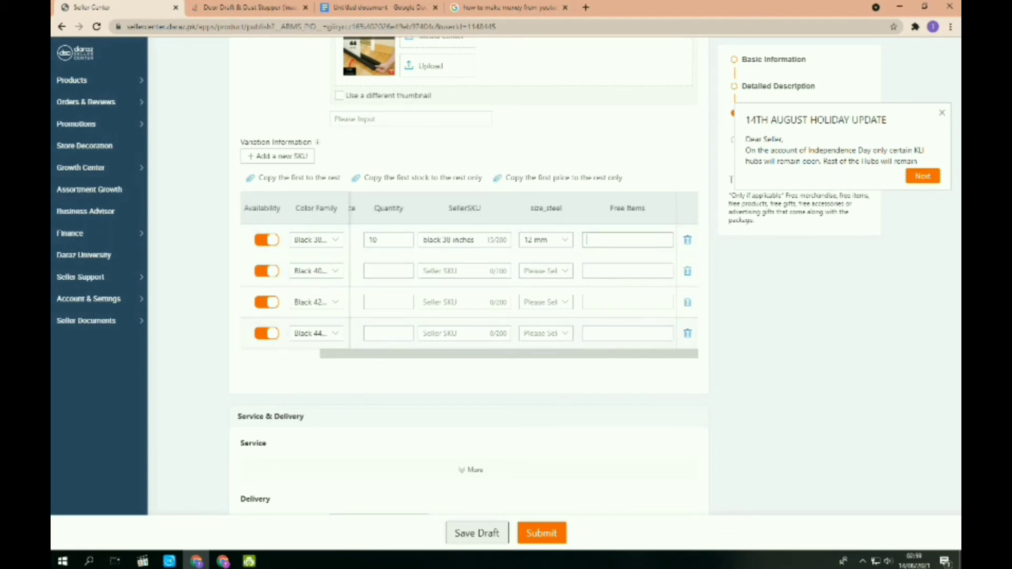
Set the price of the Black 40 inches variation to 120 and its quantity to 10.
left_click_drag(509, 354, 430, 354)
left_click(376, 271)
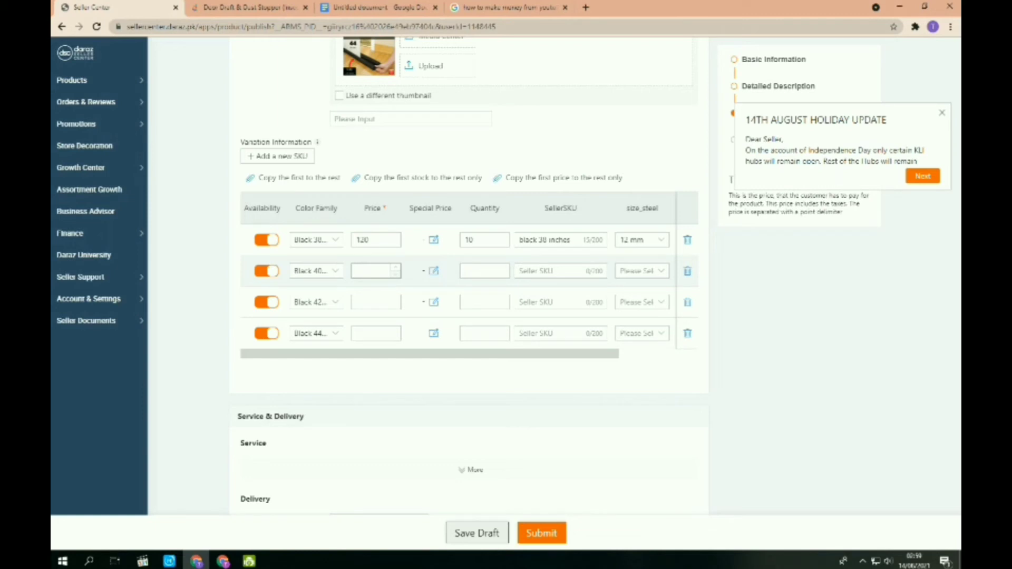
type("120")
left_click(483, 271)
type("7")
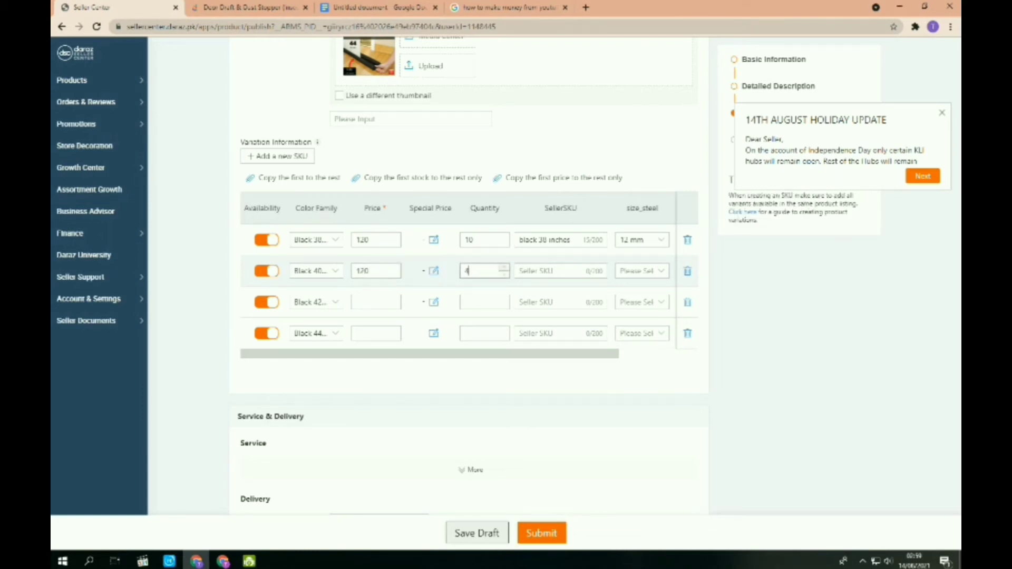
type("0")
Enter "black 40 inches" as the SellerSKU of the Black 40 inches variation and set its size_steel to 12 mm.
key("Tab")
type("40")
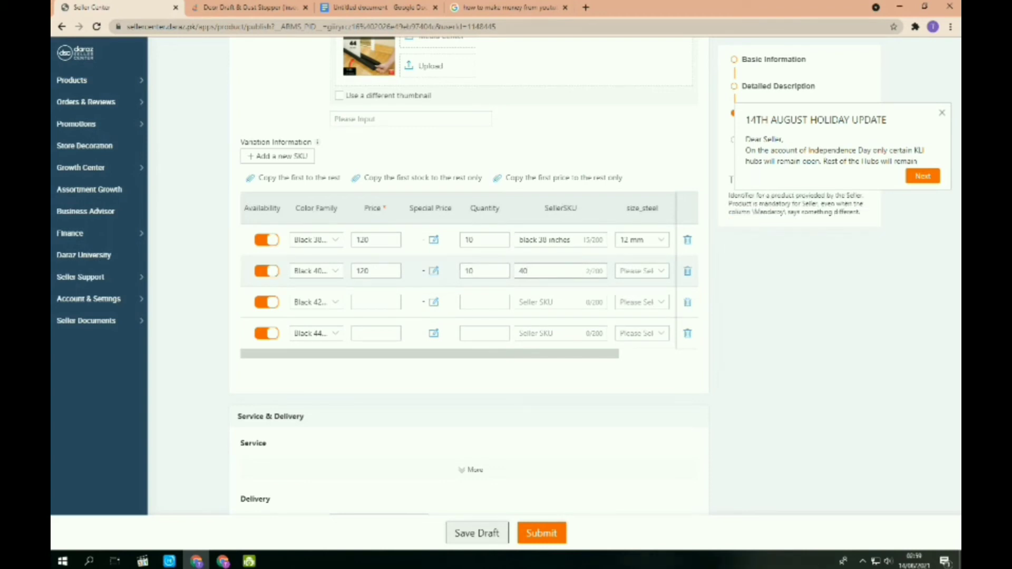
key("BackSpace")
key("BackSpace")
type("black 40 inches")
left_click(642, 271)
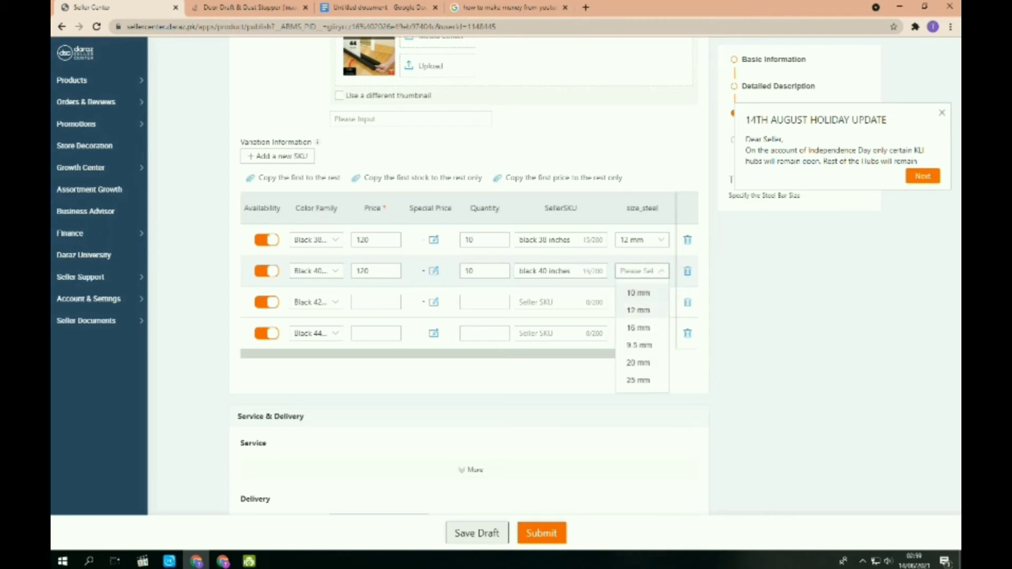
left_click(640, 310)
left_click_drag(548, 354, 627, 354)
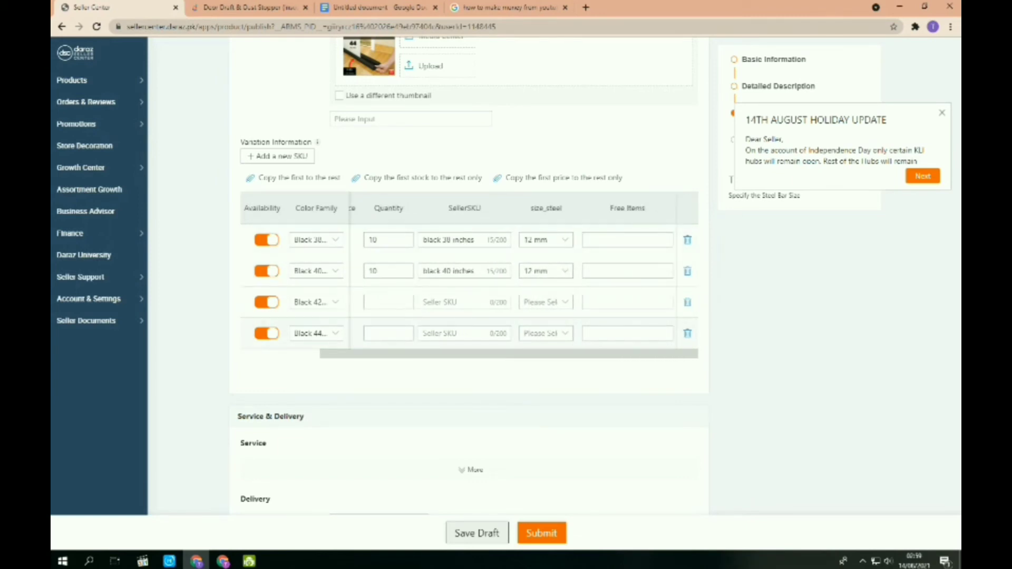
Set the price of the Black 42 inches variation to 130 and its quantity to 10.
left_click_drag(532, 354, 448, 354)
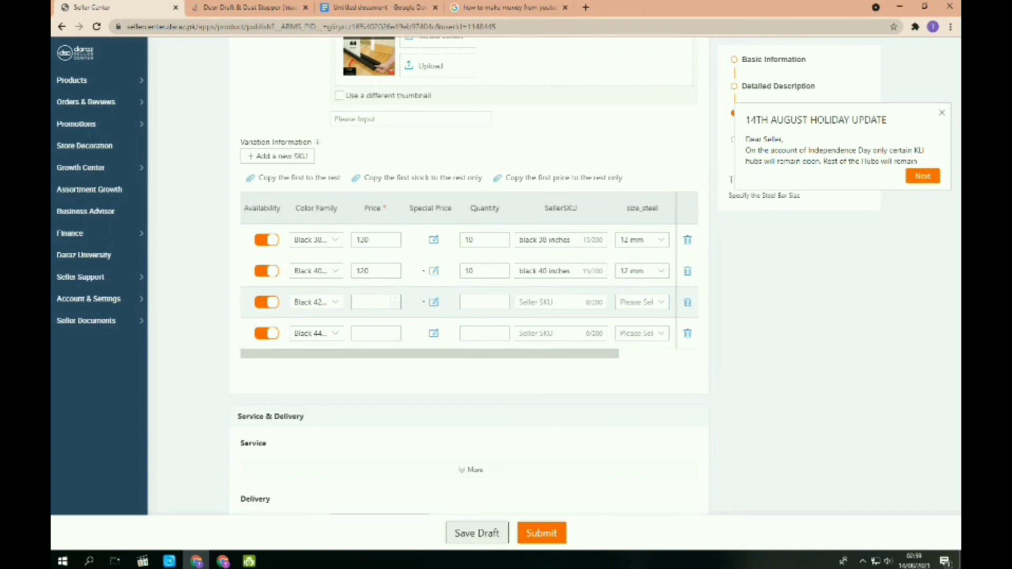
left_click(374, 302)
type("1")
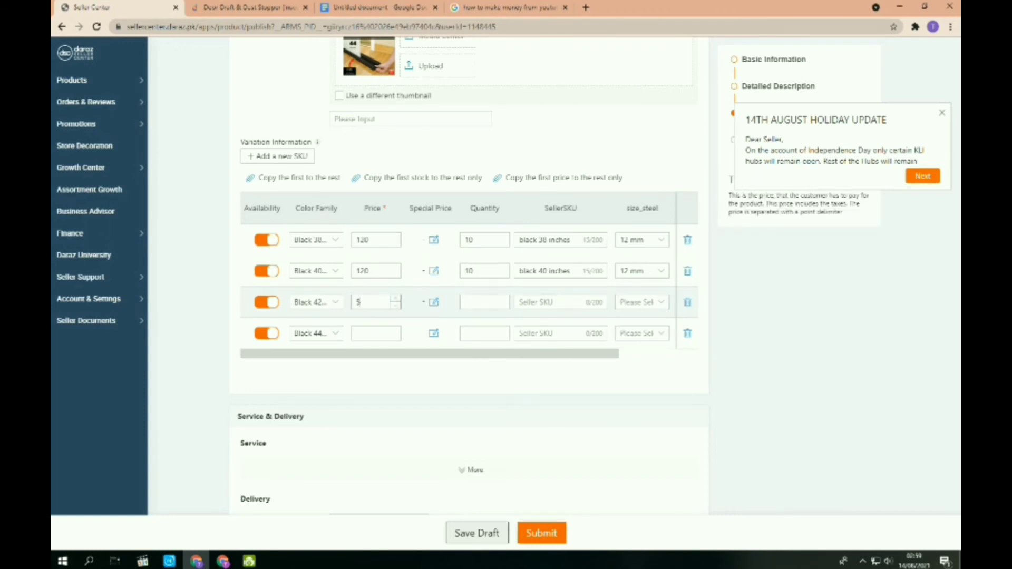
key("BackSpace")
type("130")
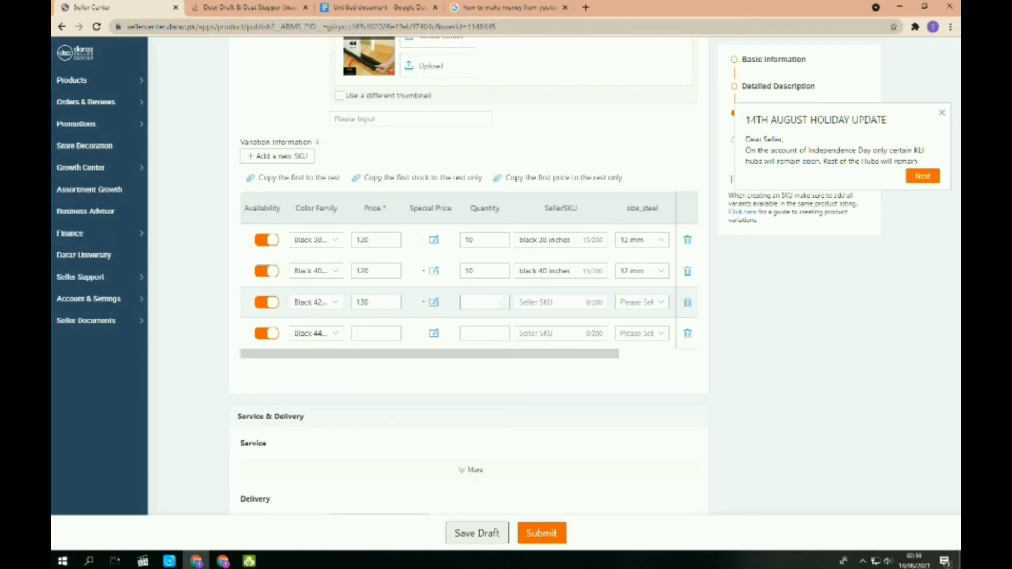
type("2")
left_click(505, 298)
Enter "black 42 inches" as the SellerSKU of the Black 42 inches variation and set its size_steel to 12 mm.
left_click(548, 302)
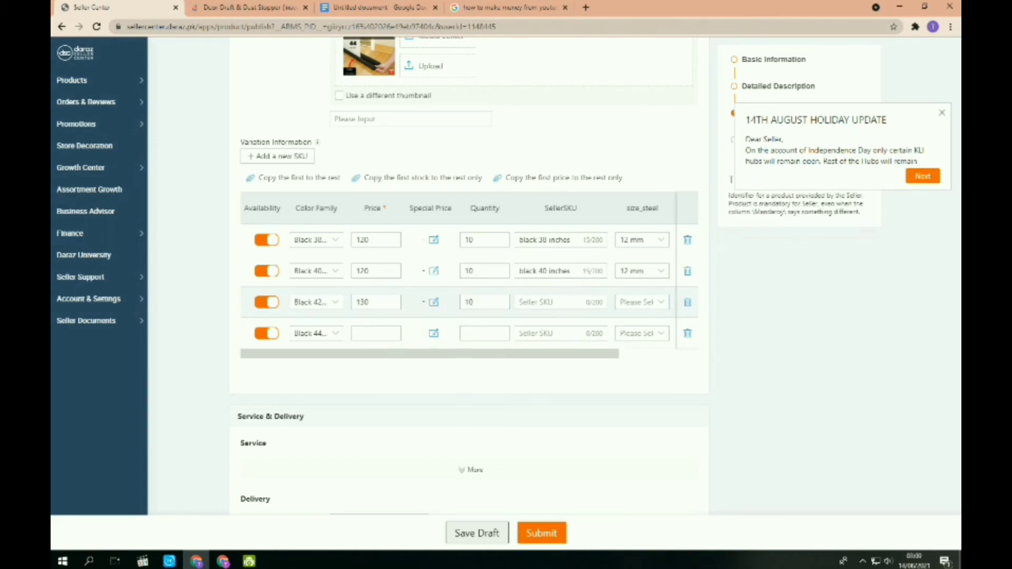
type("420")
key("BackSpace")
type("inches")
left_click(519, 302)
type("black")
left_click(642, 302)
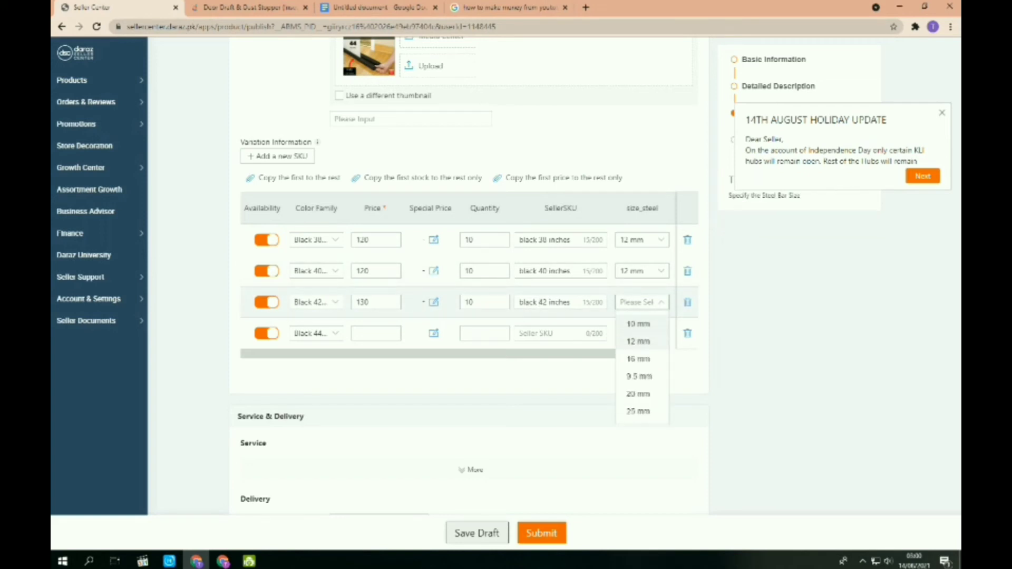
left_click(638, 341)
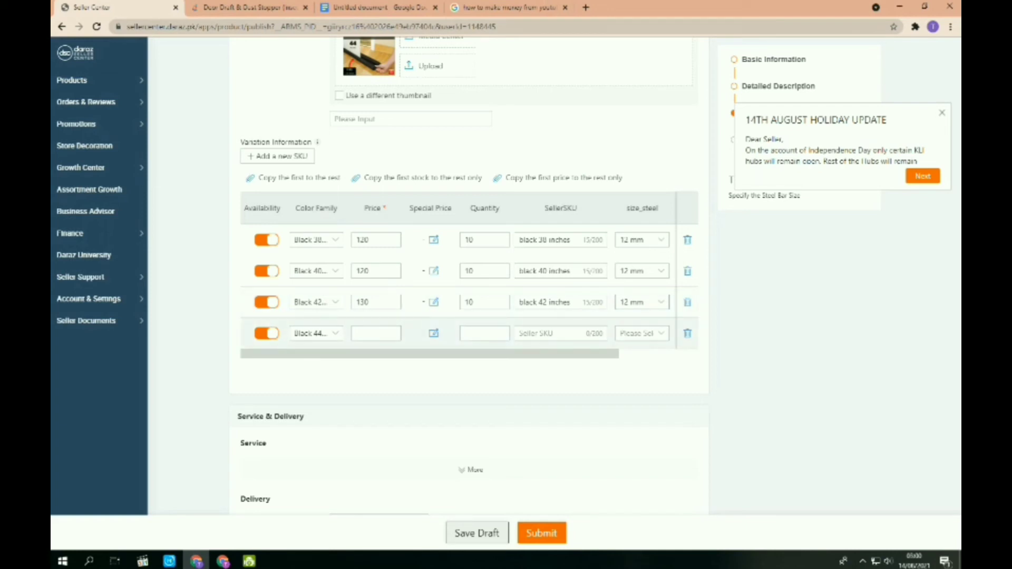
Enter "no" under Free Items for the Black 38, 40 and 42 inches variations.
mouse_move(387, 353)
left_mouse_down()
mouse_move(467, 354)
mouse_move(388, 354)
left_mouse_up()
left_click_drag(388, 354, 467, 353)
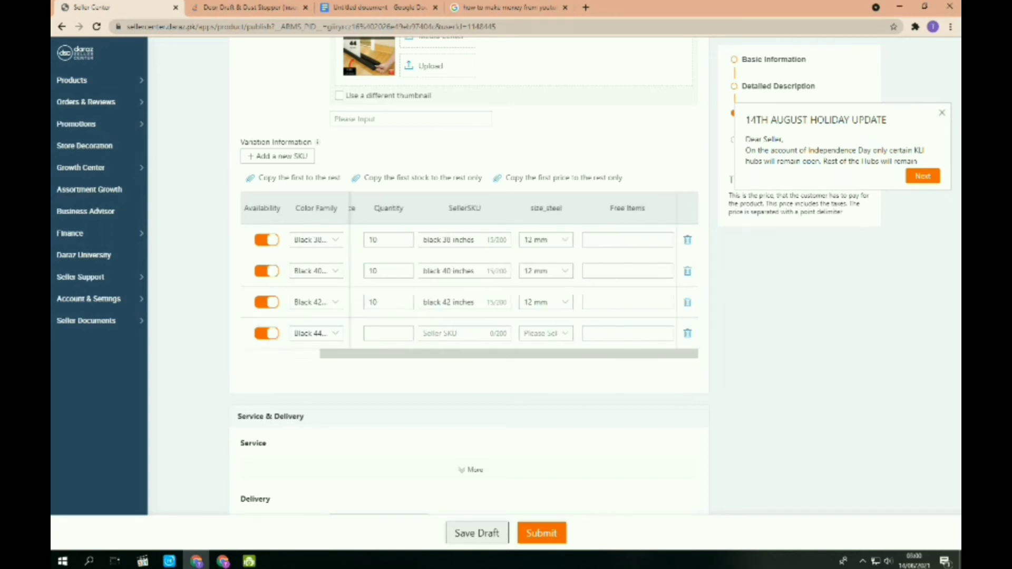
left_click(627, 239)
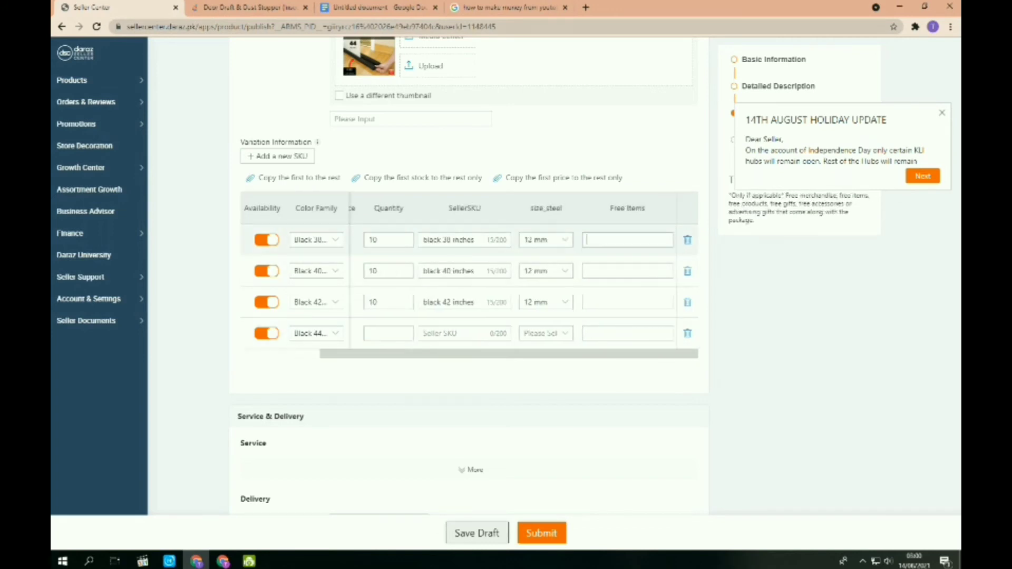
type("no")
left_click(627, 271)
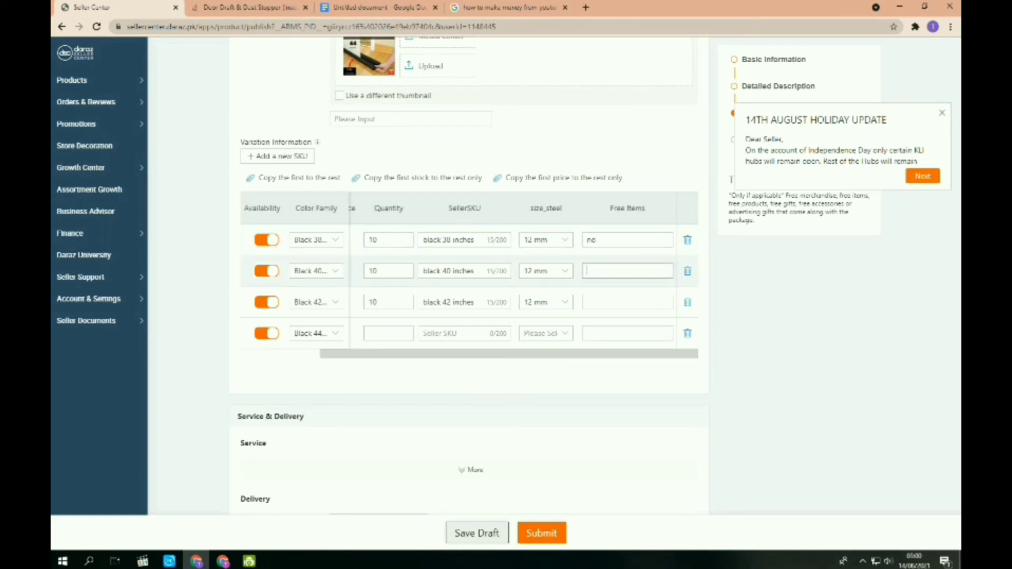
type("no")
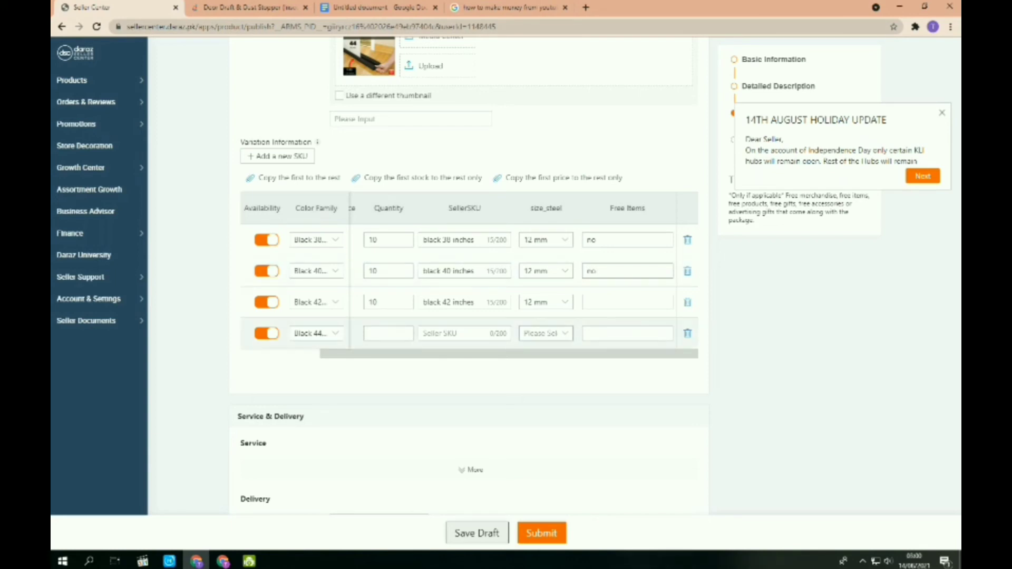
left_click(627, 302)
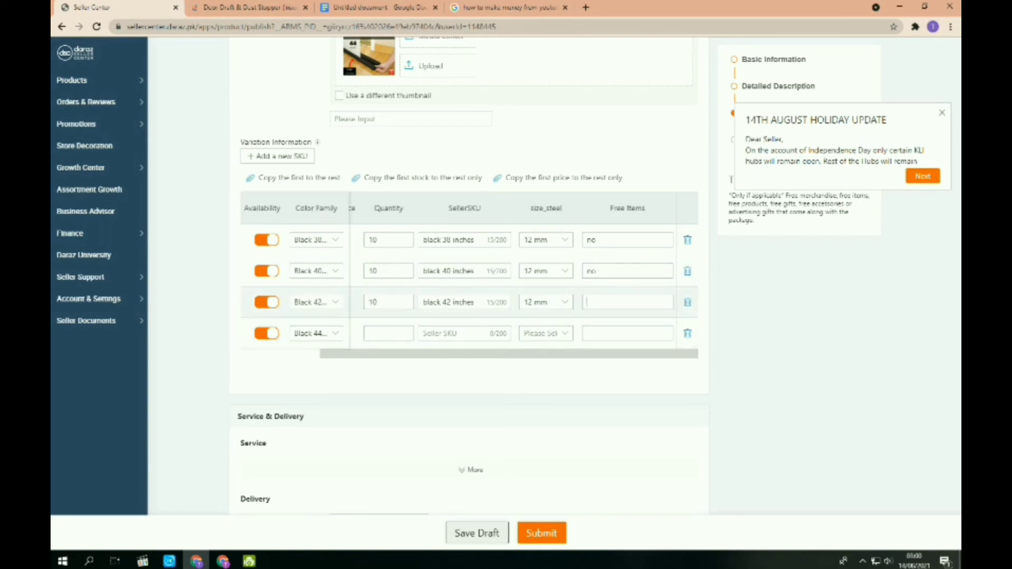
type("no")
Set the price of the Black 44 inches variation to 130 and its quantity to 10.
left_click_drag(473, 354, 393, 354)
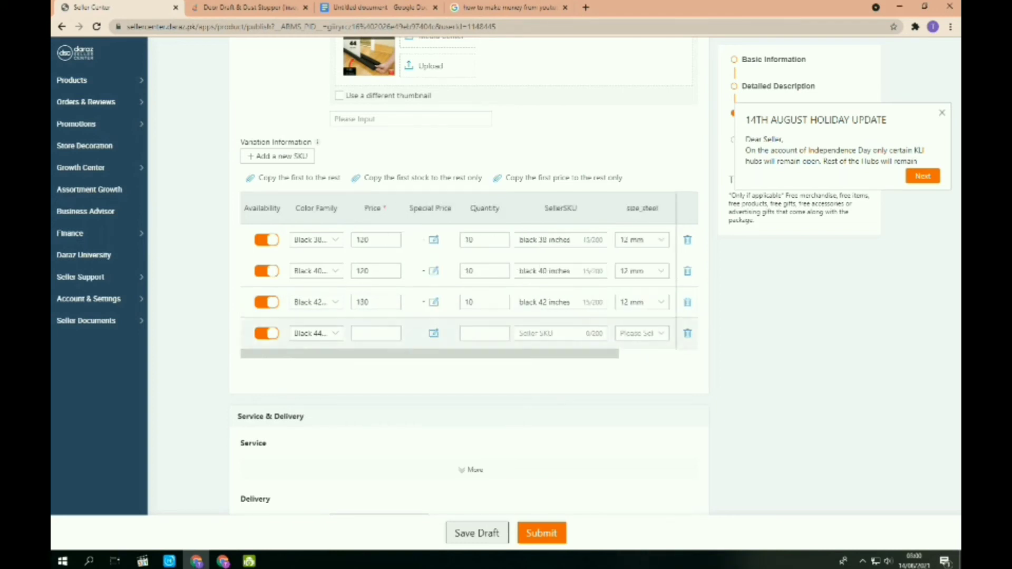
left_click(394, 333)
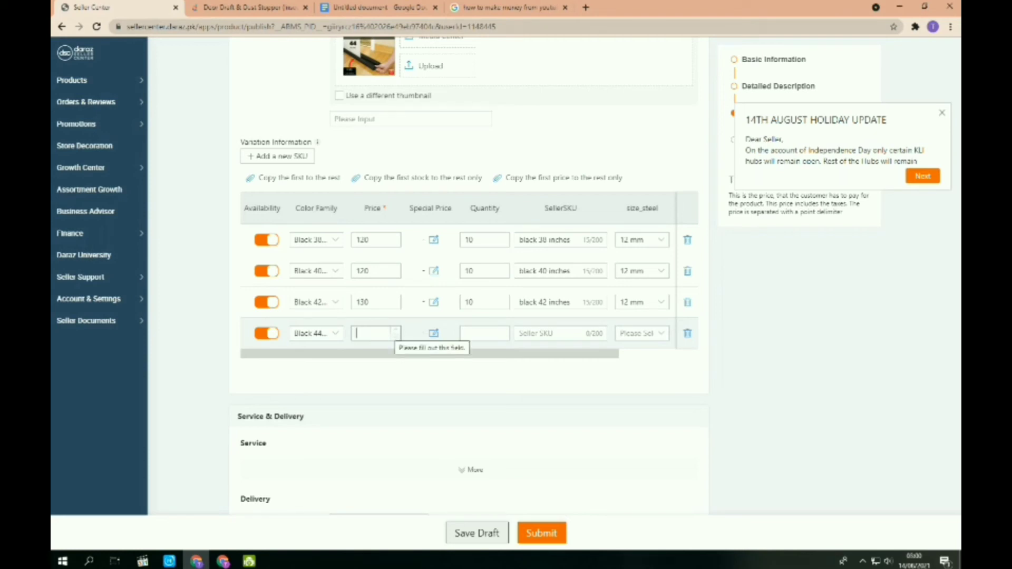
type("140")
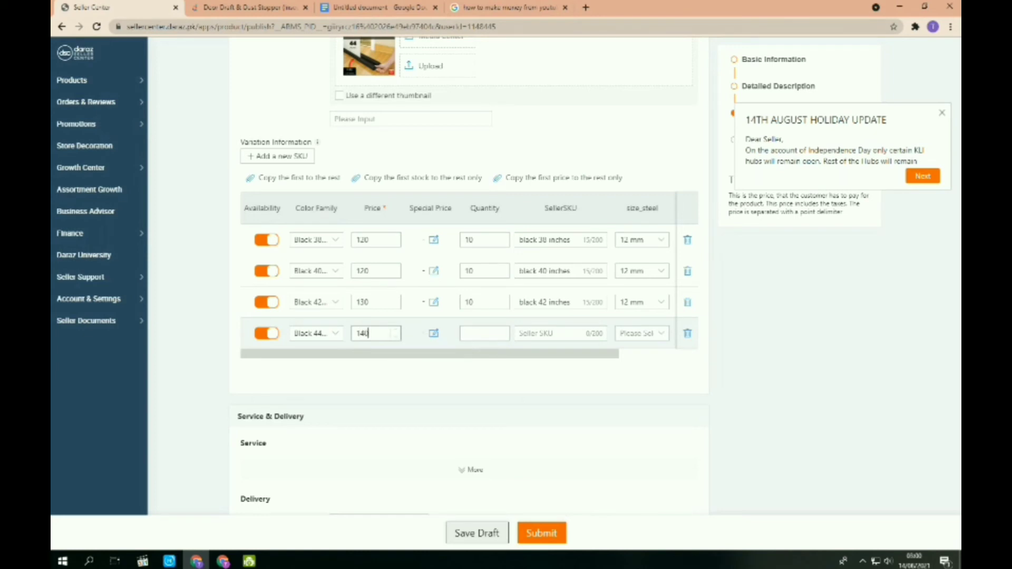
key("BackSpace")
key("BackSpace")
type("30")
left_click(503, 330)
left_click(504, 330)
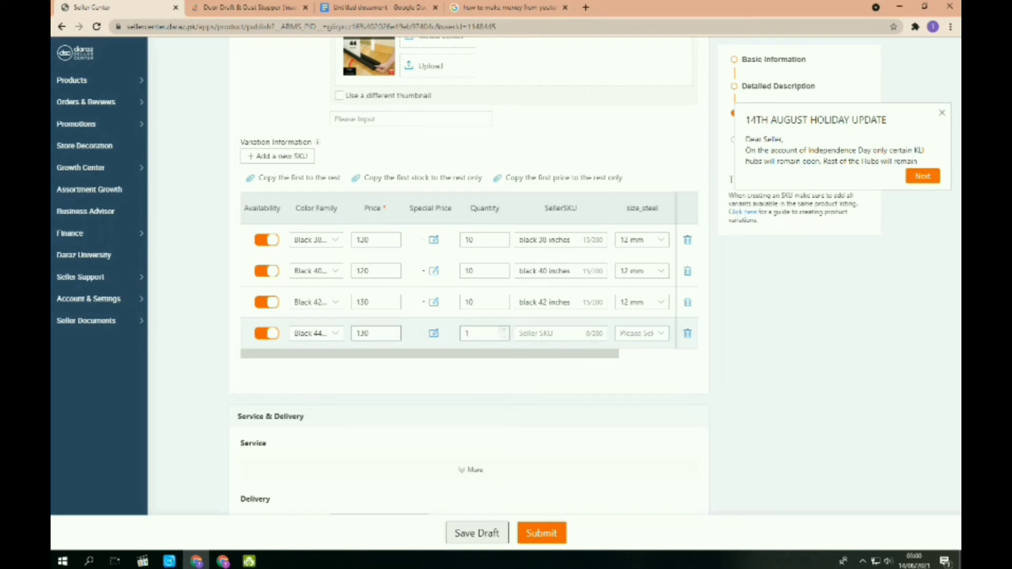
left_click(504, 330)
left_click(504, 330)
left_click(504, 330)
left_click(504, 330)
left_click(504, 330)
left_click(504, 330)
Enter "black 44 inches" as the SellerSKU of the Black 44 inches variation and set its size_steel to 12 mm.
left_click(539, 333)
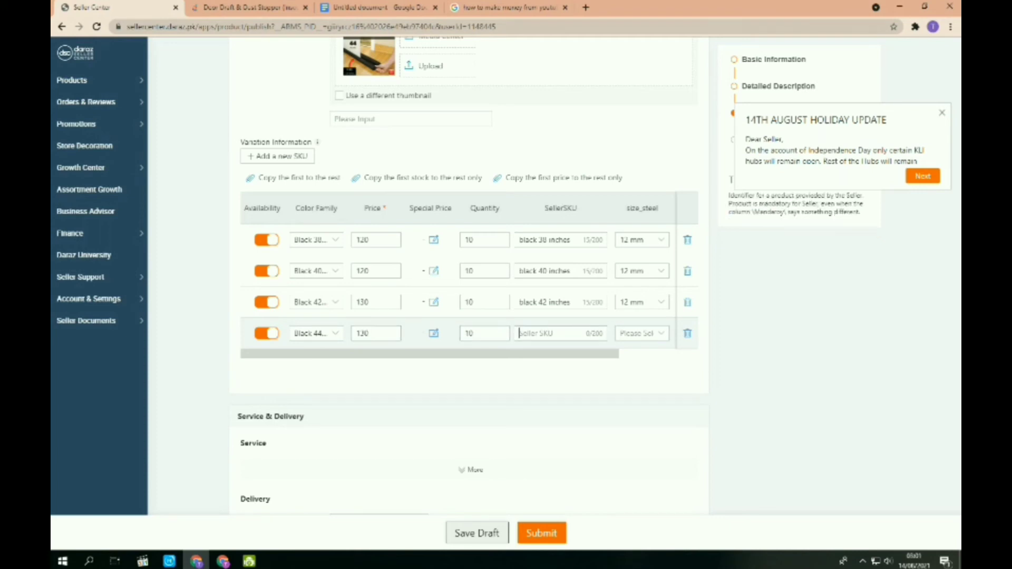
type("44")
key("BackSpace")
key("BackSpace")
key("BackSpace")
type("blck")
key("BackSpace")
key("BackSpace")
type("ack 44 inches")
left_click(642, 334)
left_click(638, 373)
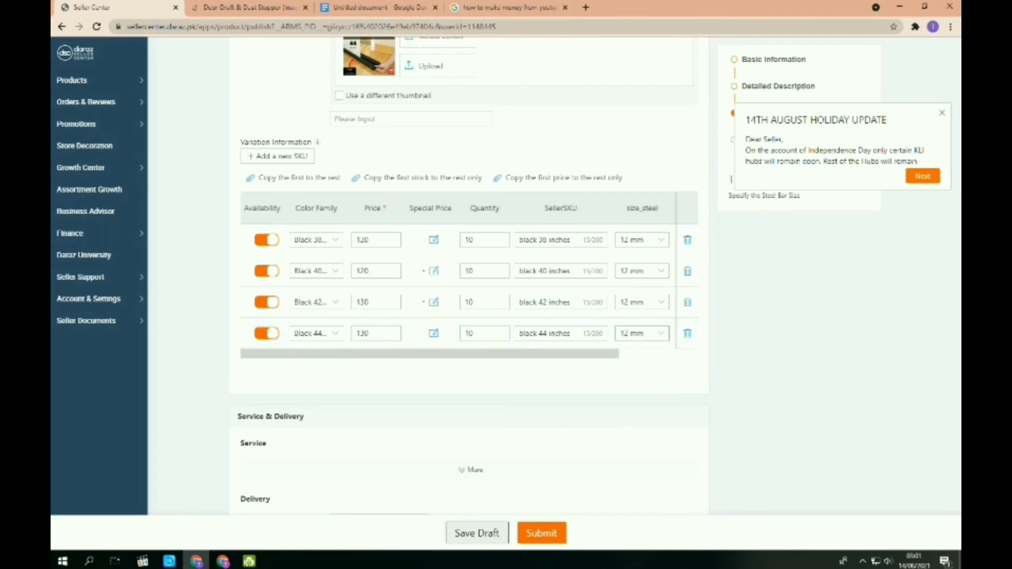
Enter "no" under Free Items for the Black 44 inches variation.
left_click_drag(585, 354, 664, 354)
left_click(627, 333)
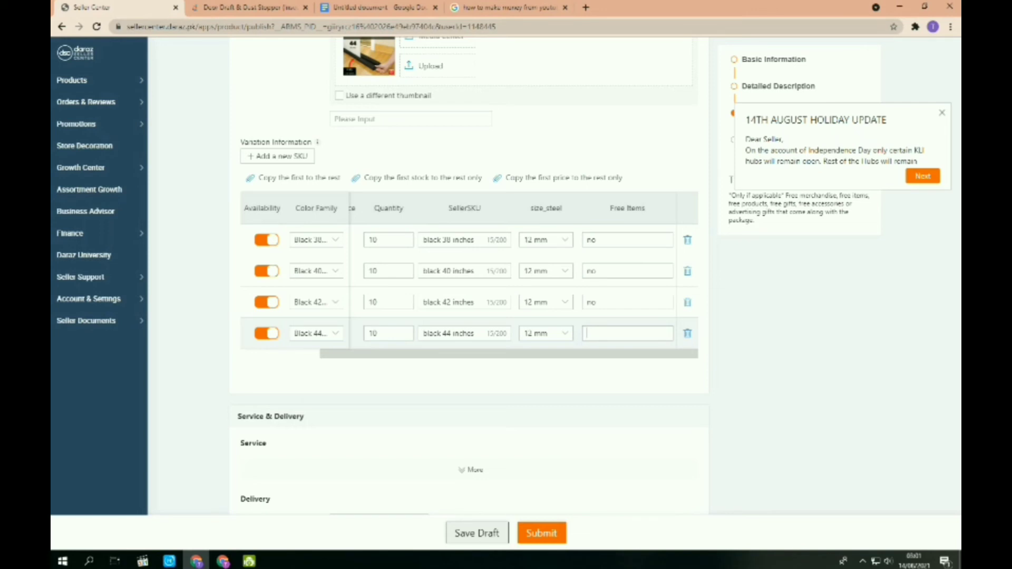
type("no")
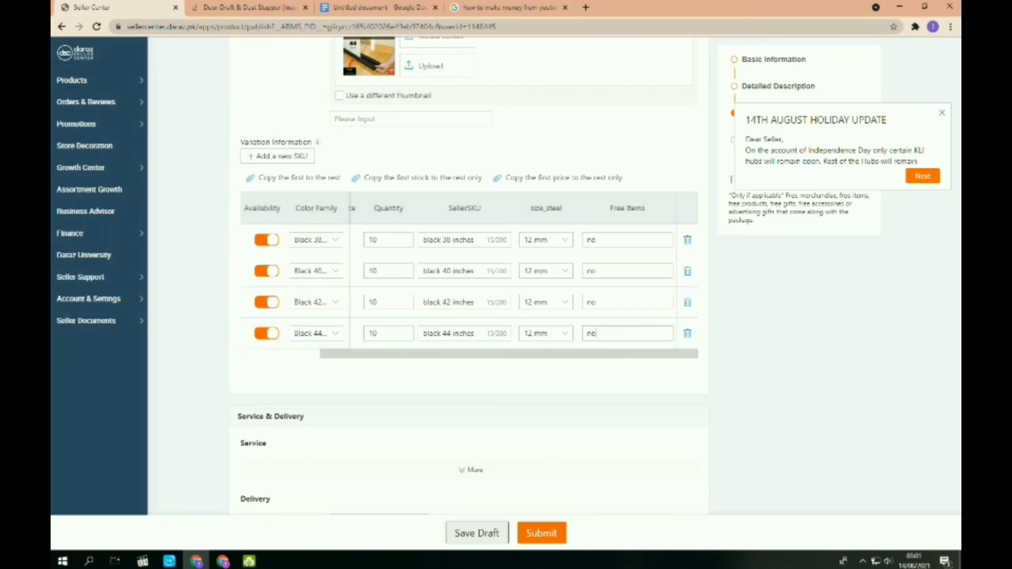
scroll(513, 334, "left", 2)
Set the package weight in the Delivery section to 0.2 kg.
scroll(469, 274, "down", 1)
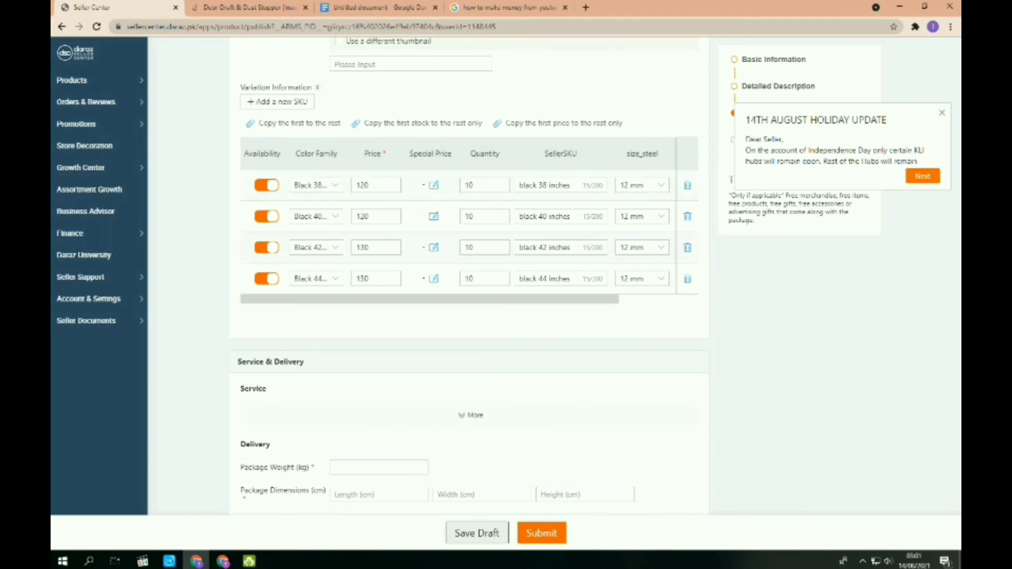
scroll(469, 274, "down", 2)
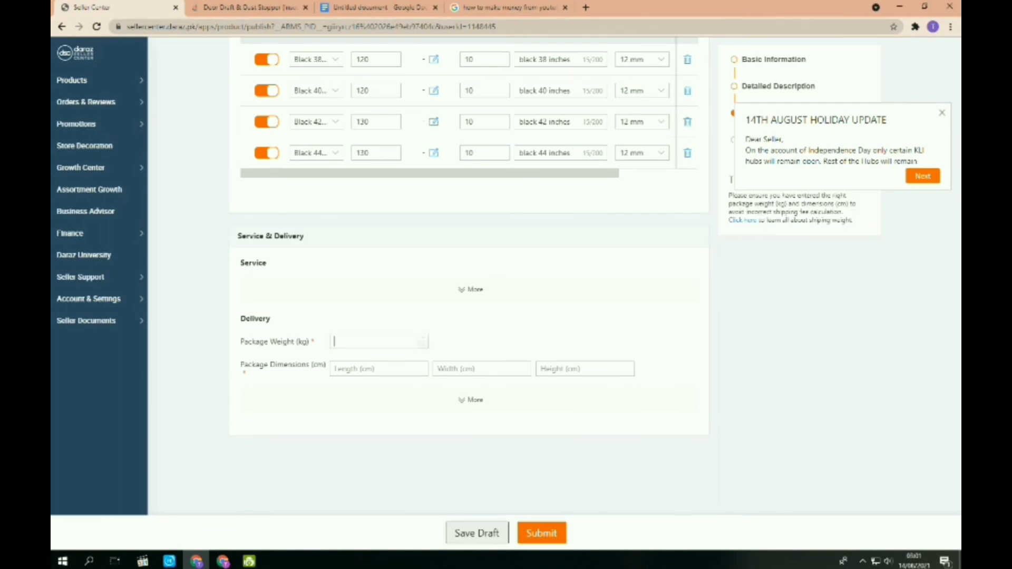
type("0.2")
key("Tab")
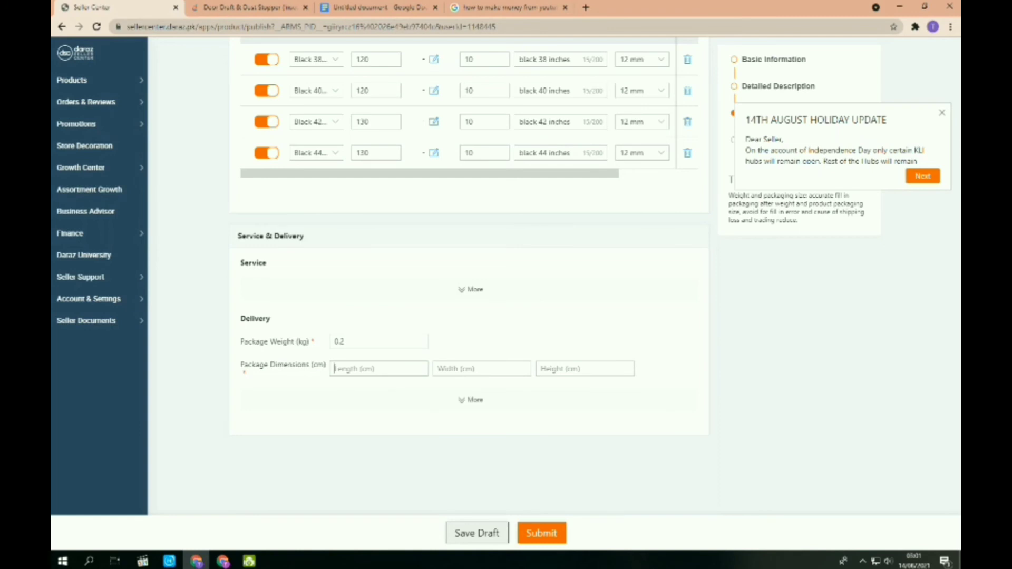
Set the package dimensions to 0.2 cm length, 0.2 cm width and 0.2 cm height.
type("0.2")
key("Tab")
type("0")
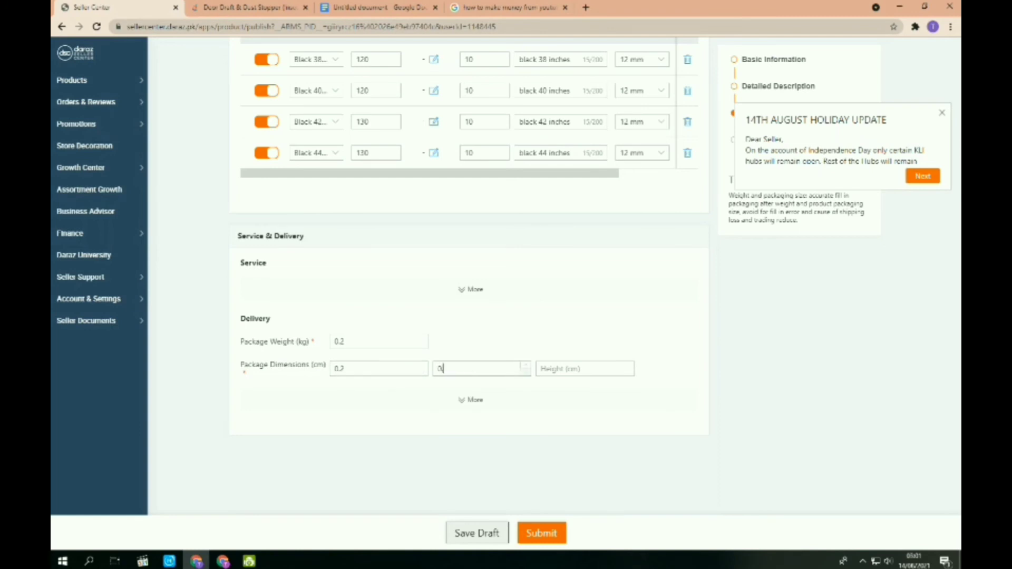
type(".2")
key("Tab")
type("0")
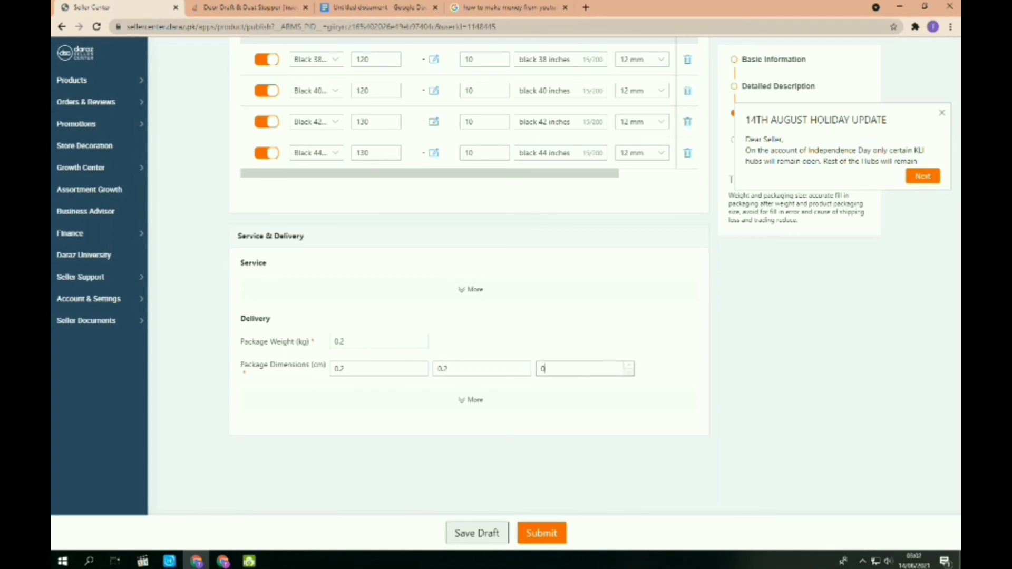
type(".2")
key("Tab")
Insert the four dust stopper images for 38, 40, 42 and 44 inches from the Door stoper folder into the English description.
scroll(469, 274, "up", 15)
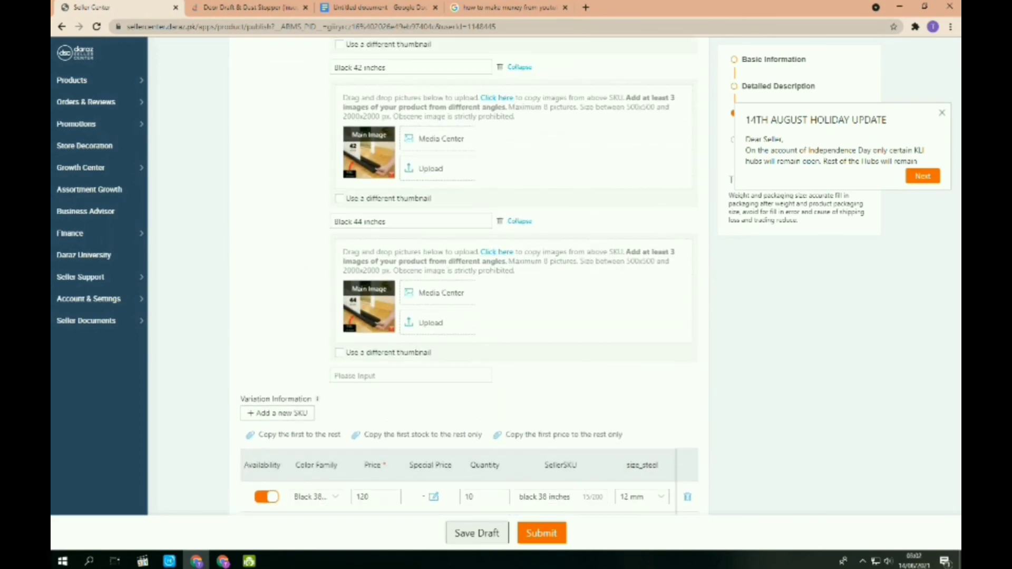
scroll(469, 274, "up", 5)
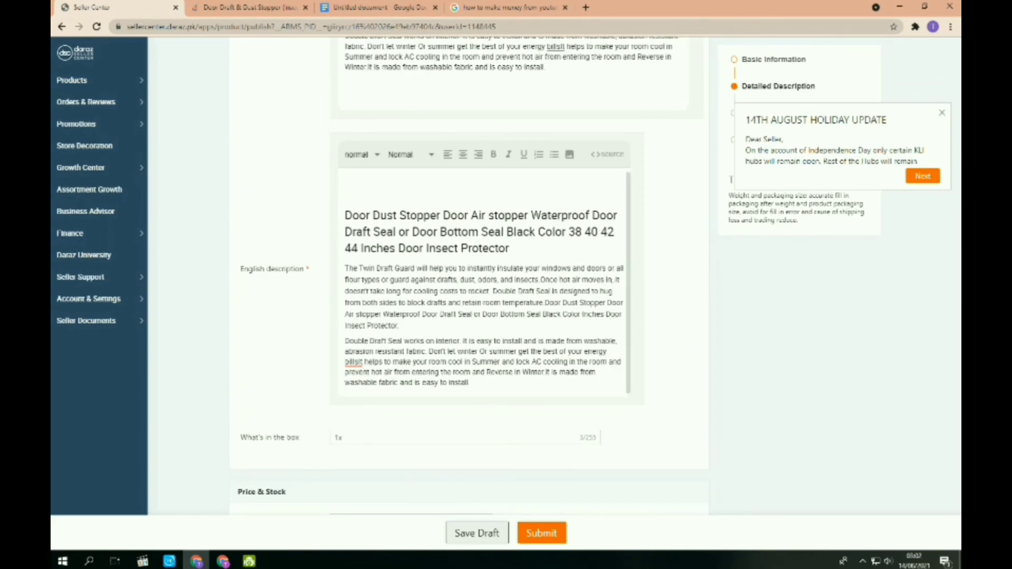
scroll(480, 282, "up", 1)
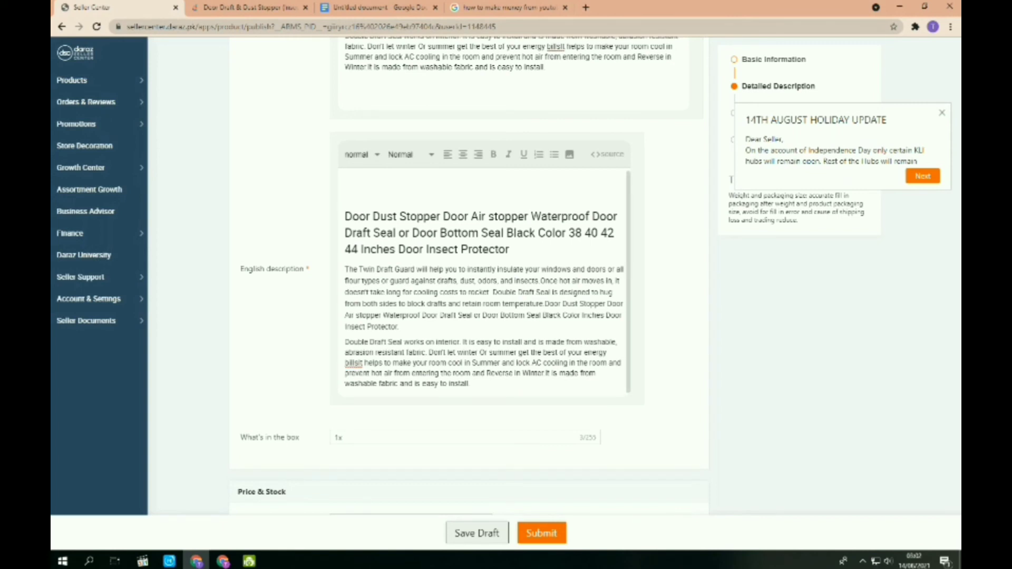
left_click(570, 154)
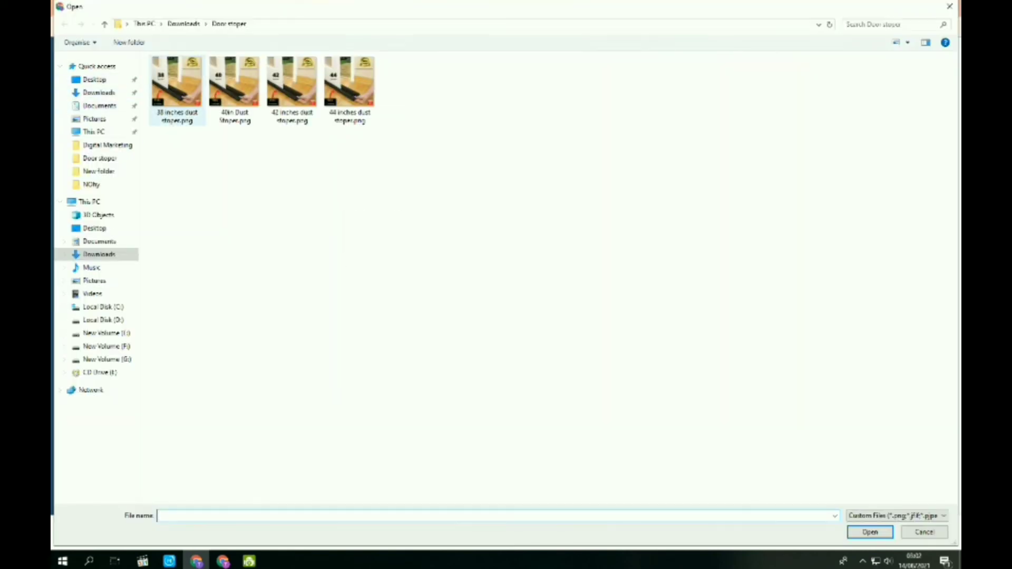
left_click_drag(456, 101, 140, 131)
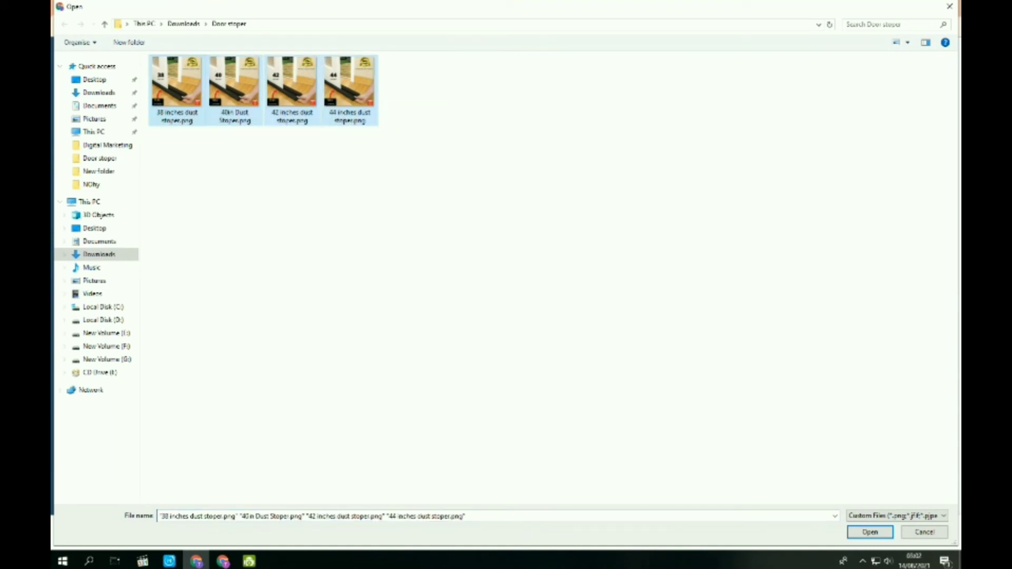
left_click(870, 532)
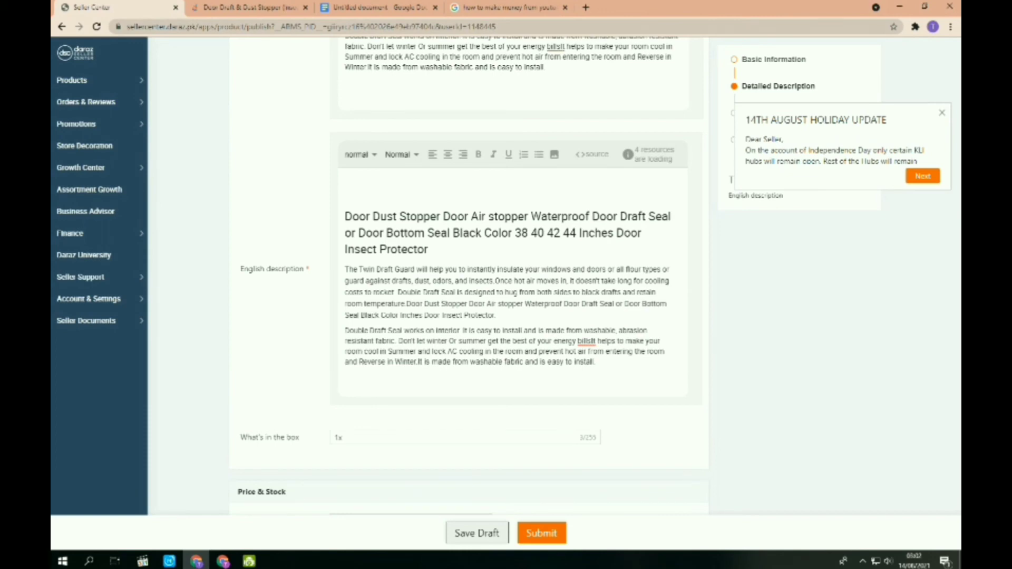
Open YouTube in a new browser tab to find a video for the product's Video URL.
scroll(469, 274, "up", 7)
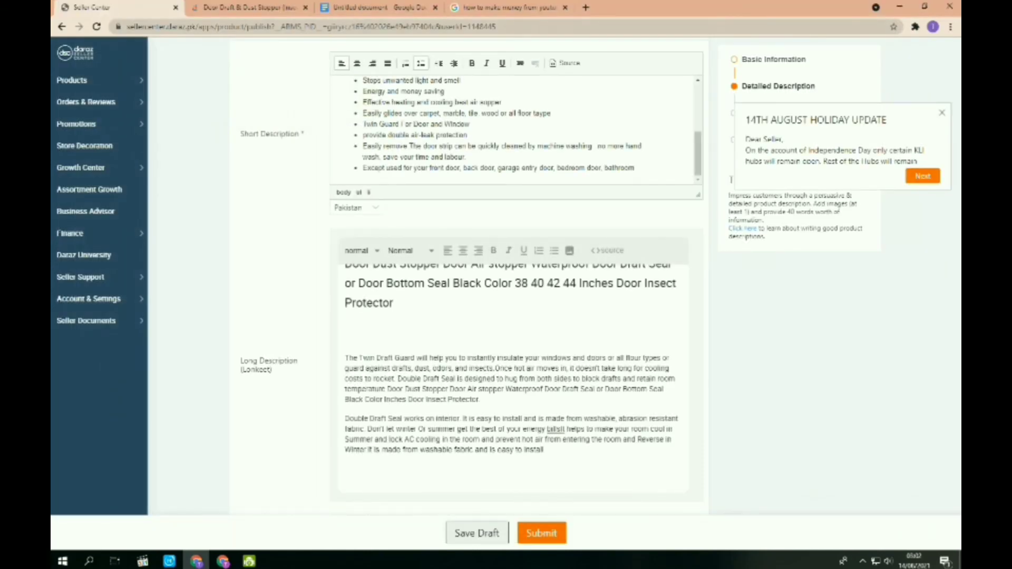
scroll(469, 275, "up", 6)
scroll(469, 274, "down", 4)
scroll(469, 274, "up", 4)
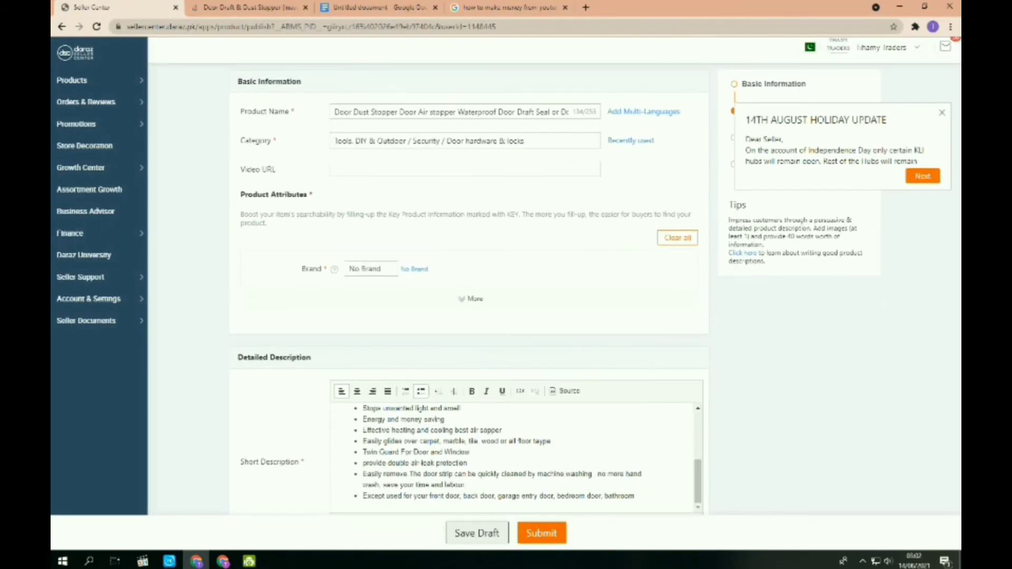
left_click(585, 7)
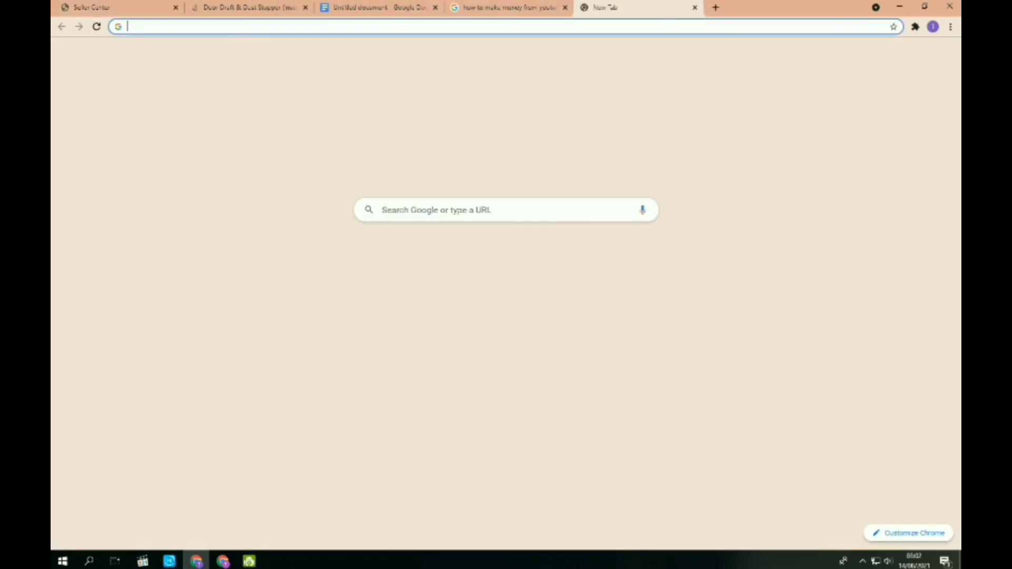
left_click(498, 210)
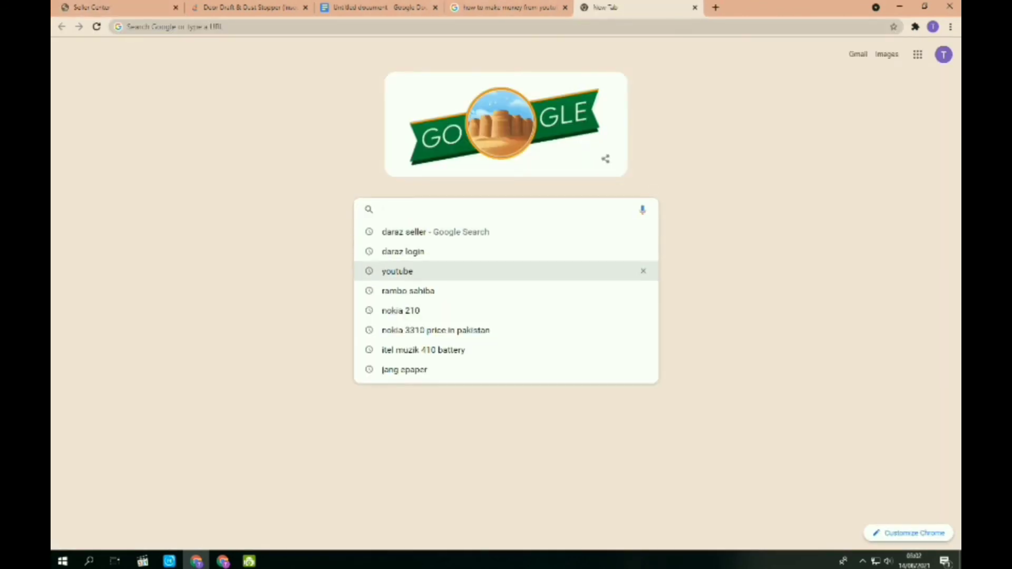
left_click(397, 271)
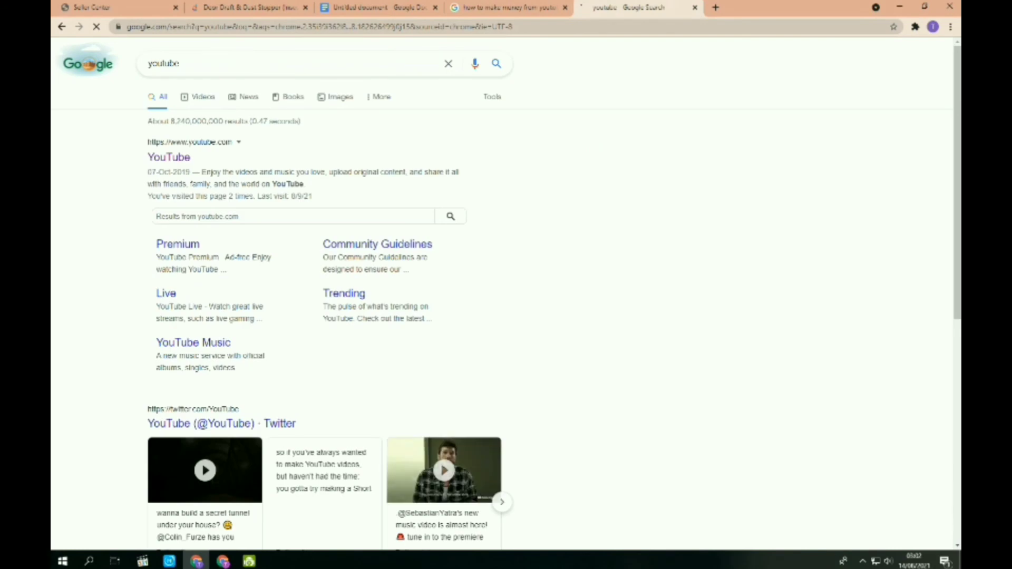
left_click(169, 157)
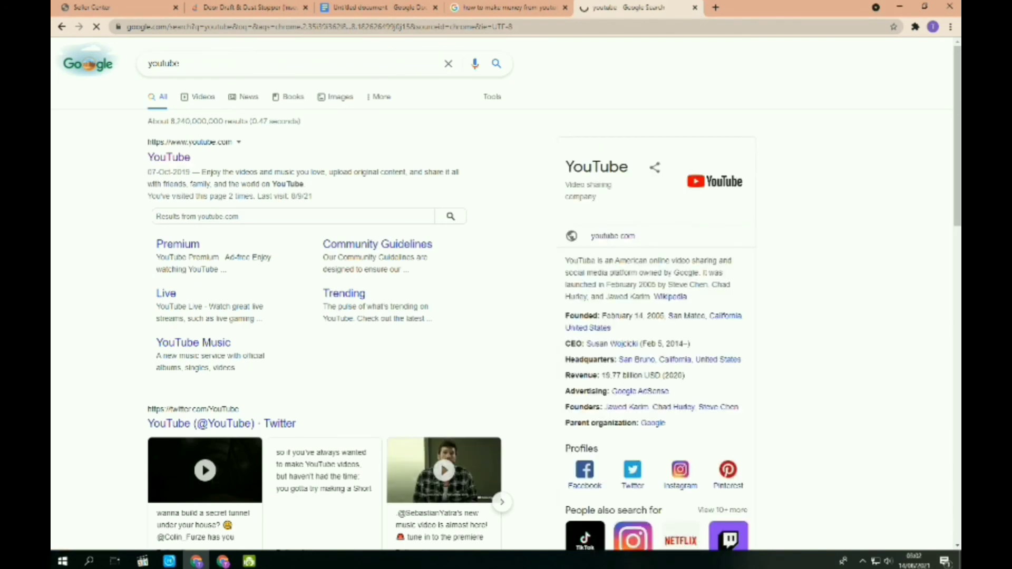
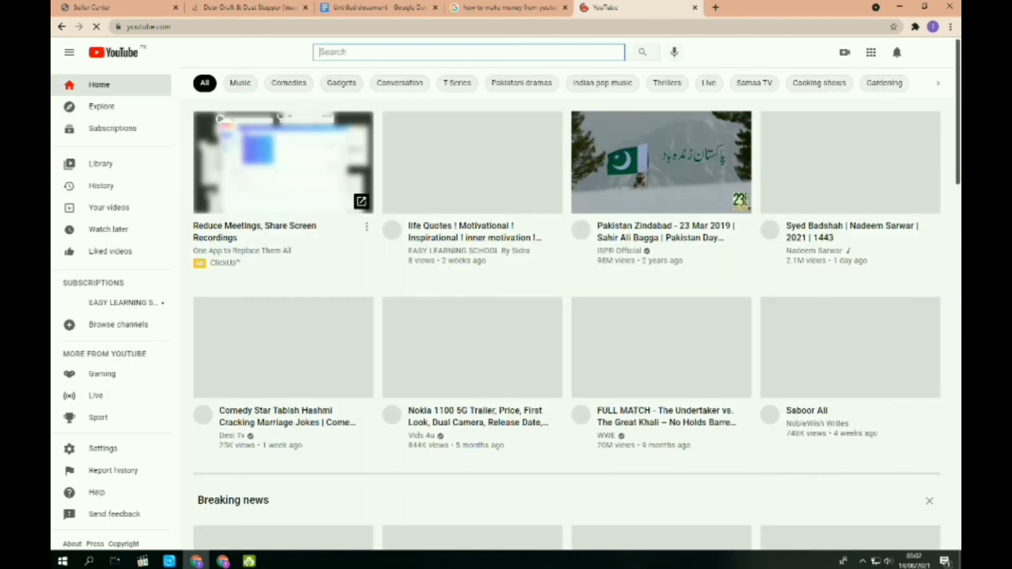
Search YouTube for "door air stopper".
type("d")
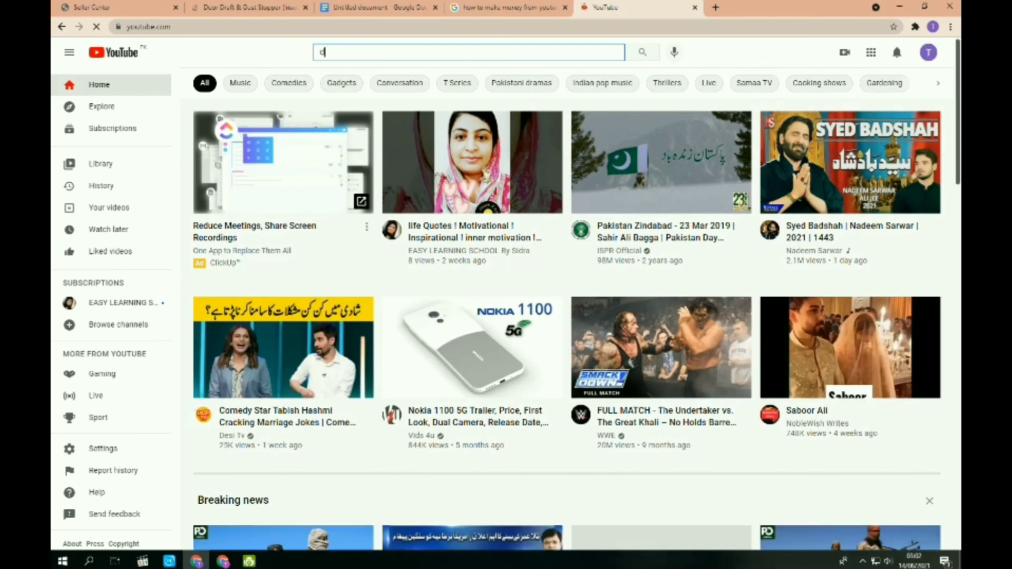
type("oo")
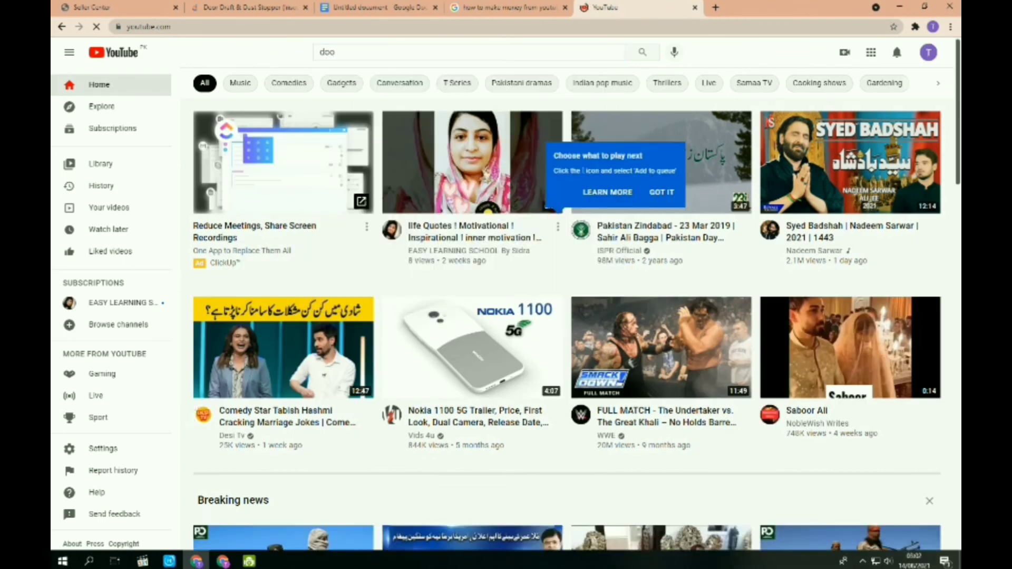
left_click(380, 52)
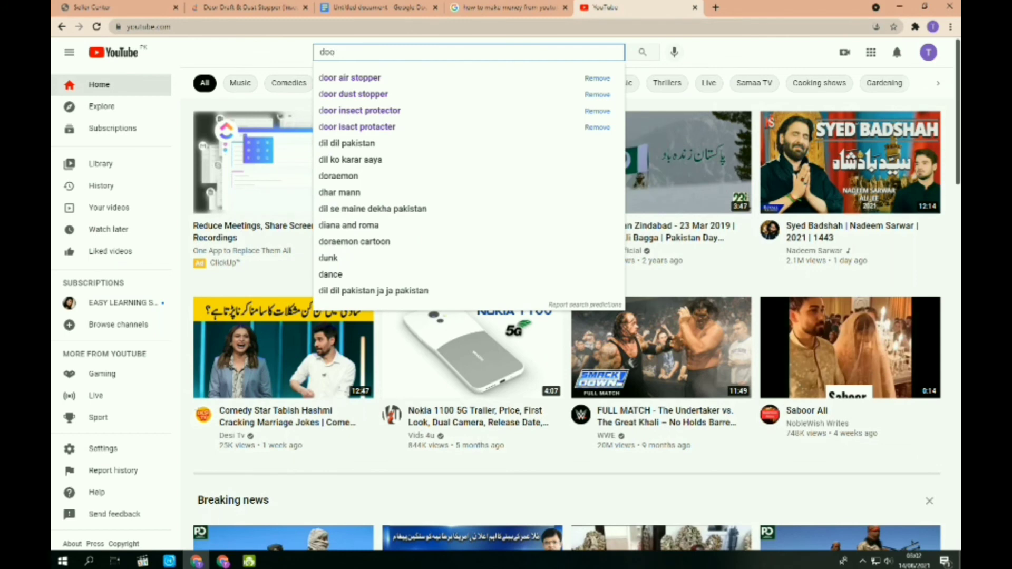
type("r")
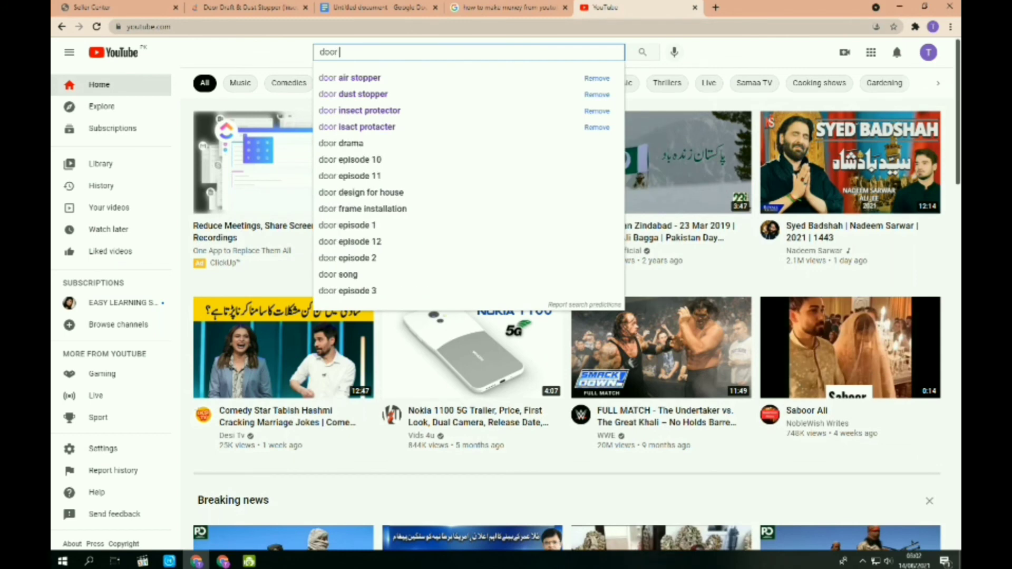
key("Down")
key("Return")
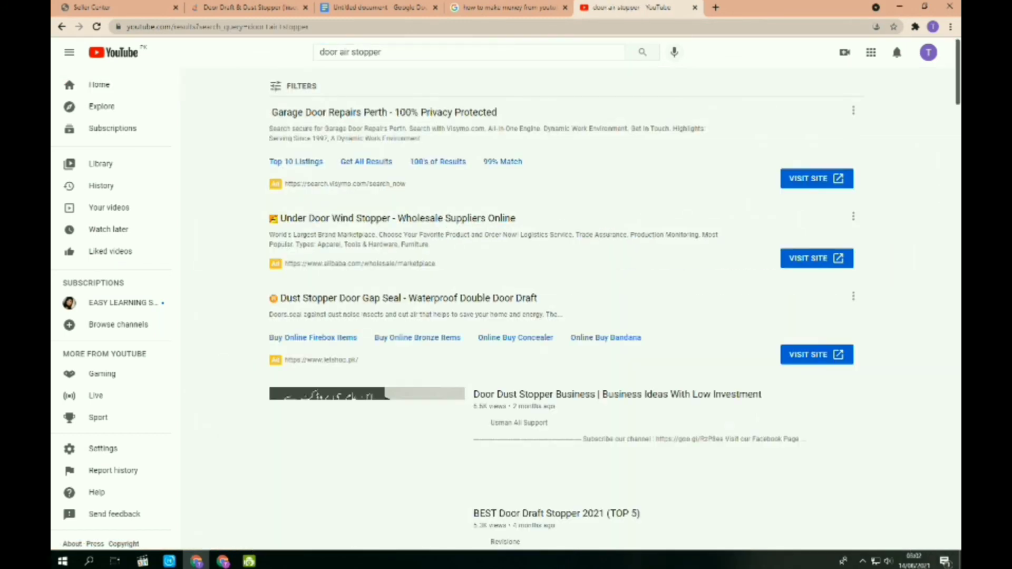
Open the Upgrade India video on door dust protector unboxing and installation and copy its web address.
scroll(537, 412, "down", 5)
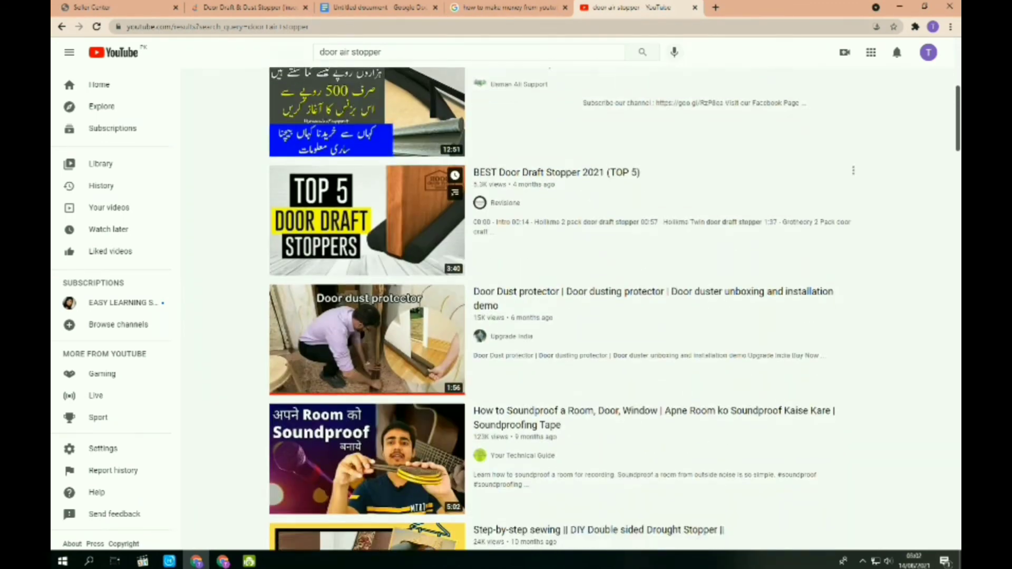
scroll(527, 285, "down", 3)
left_click(527, 142)
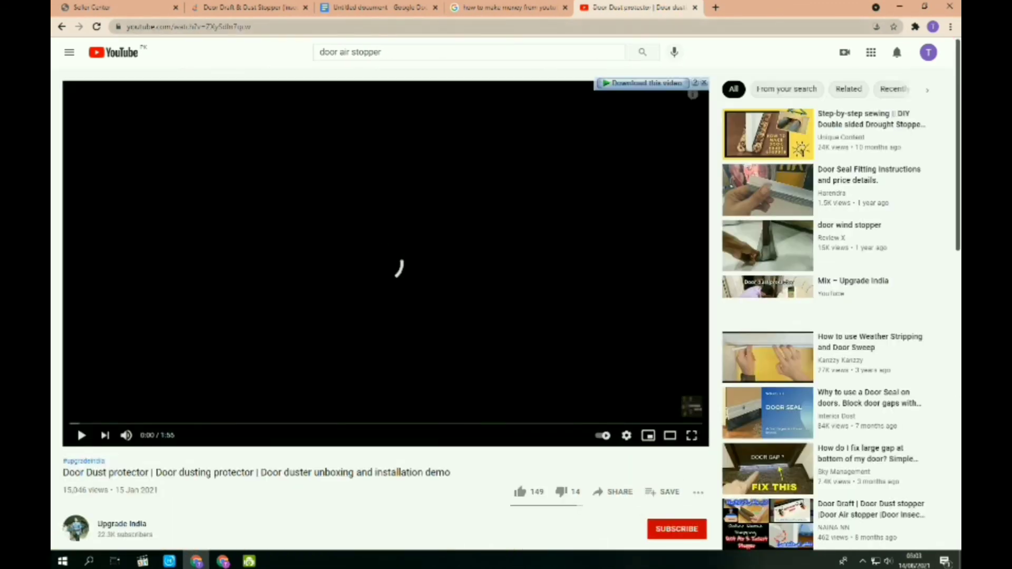
left_click(211, 27)
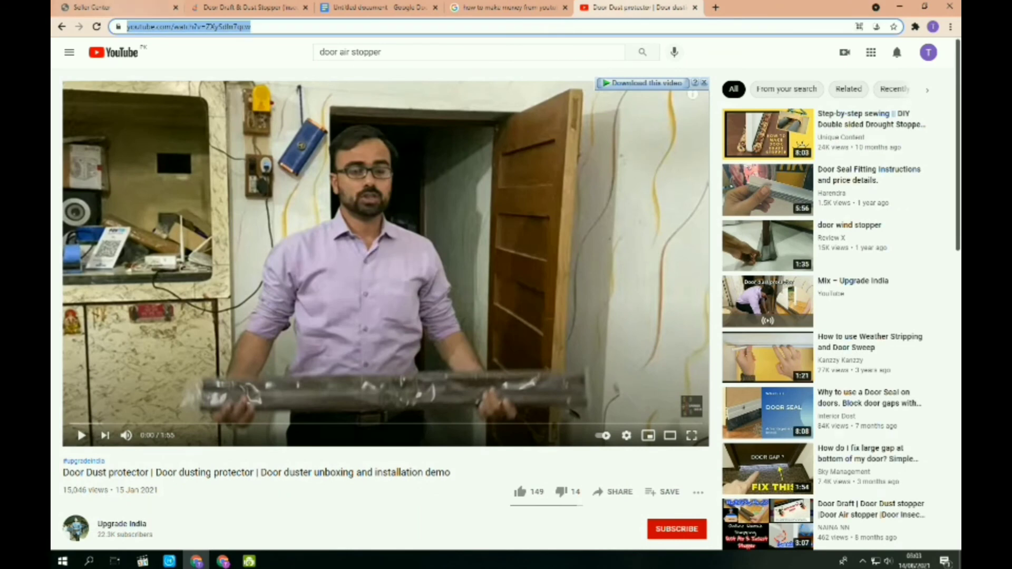
right_click(167, 26)
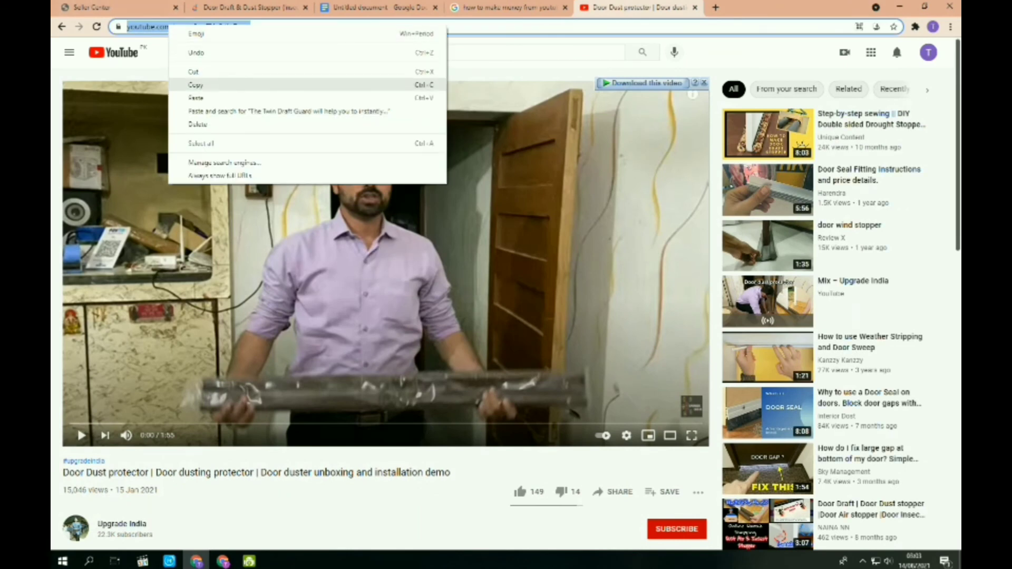
left_click(196, 85)
Return to Seller Center and paste the copied YouTube link as the product's Video URL.
left_click(80, 7)
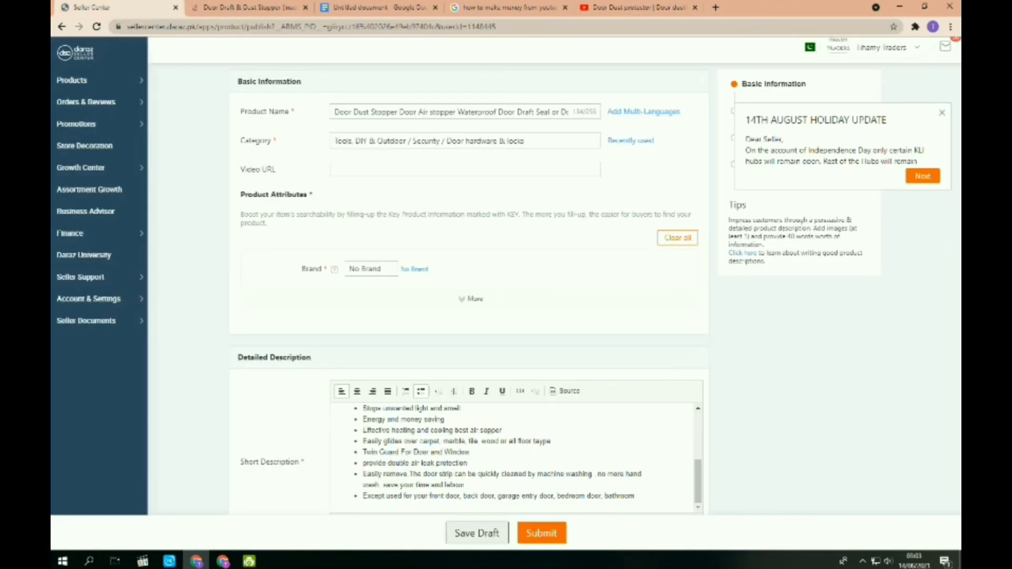
scroll(515, 358, "down", 2)
scroll(514, 358, "up", 3)
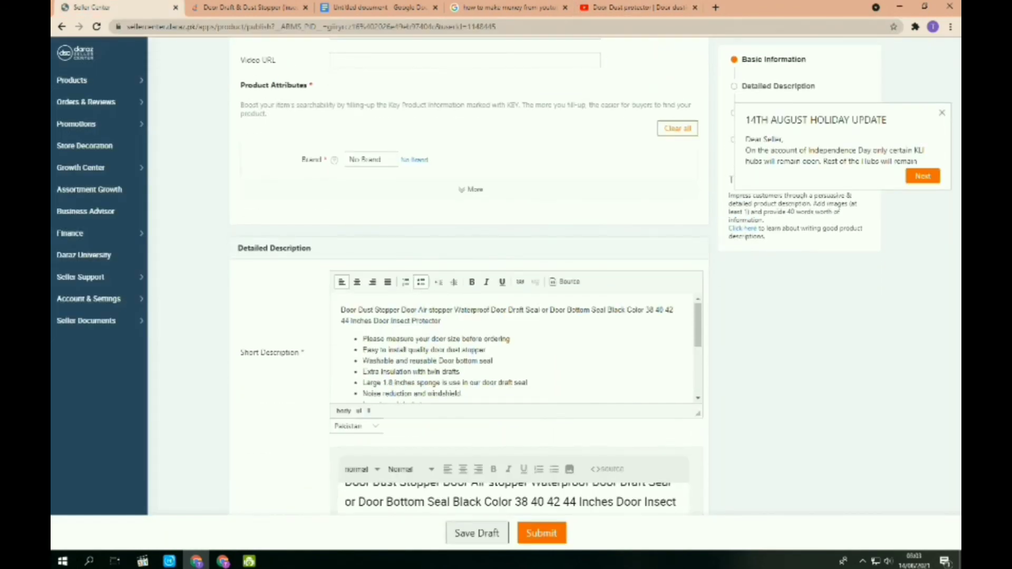
left_click(453, 60)
key("ctrl+v")
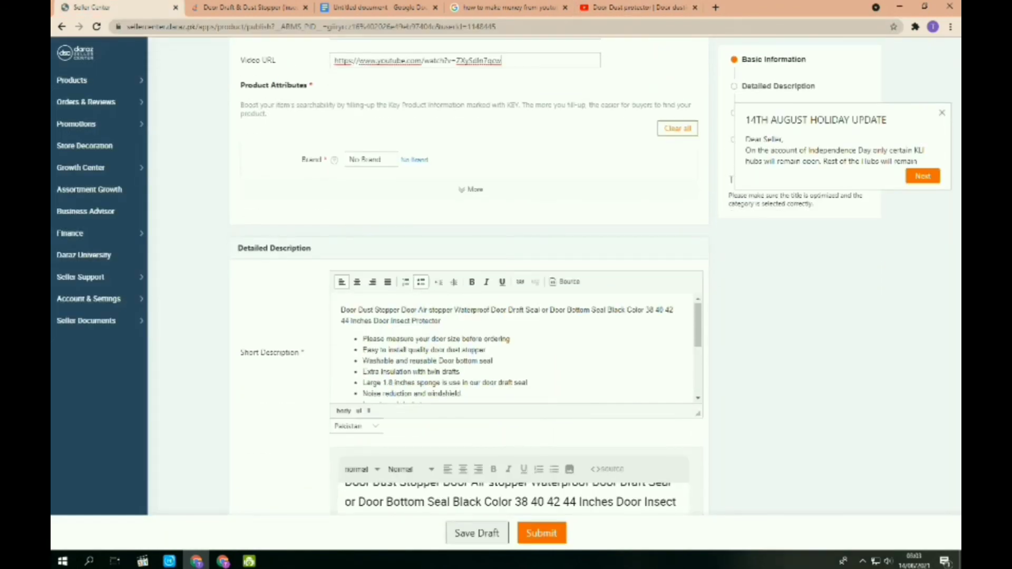
scroll(469, 274, "up", 2)
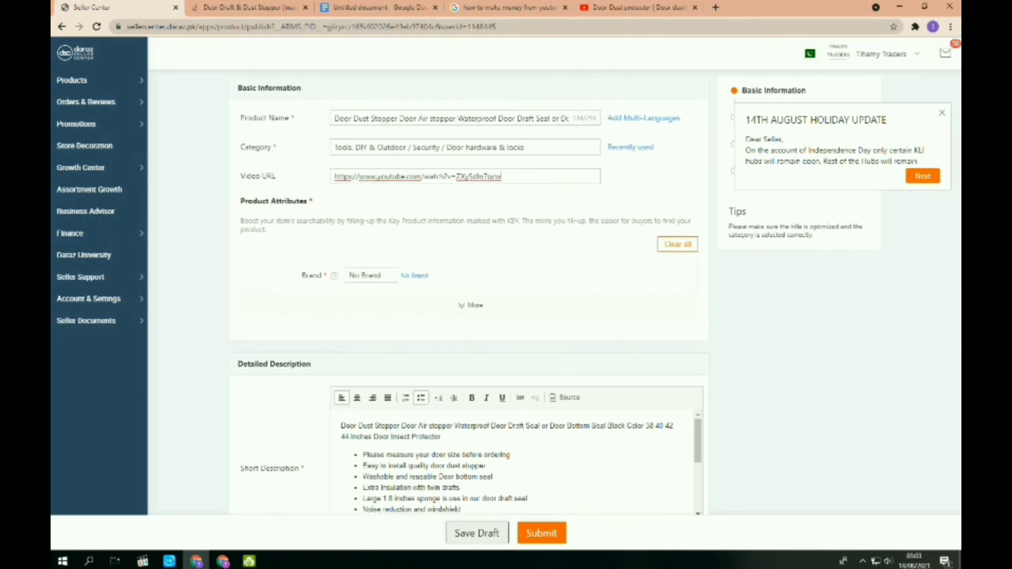
Choose No Brand as the product's brand and review the images in the Long Description.
left_click(496, 276)
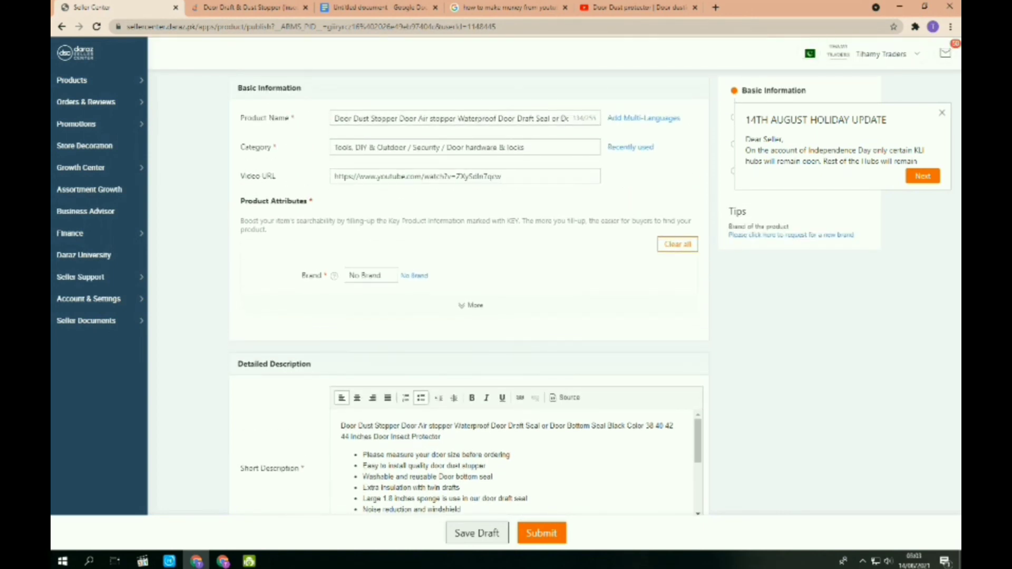
double_click(419, 276)
scroll(469, 274, "down", 10)
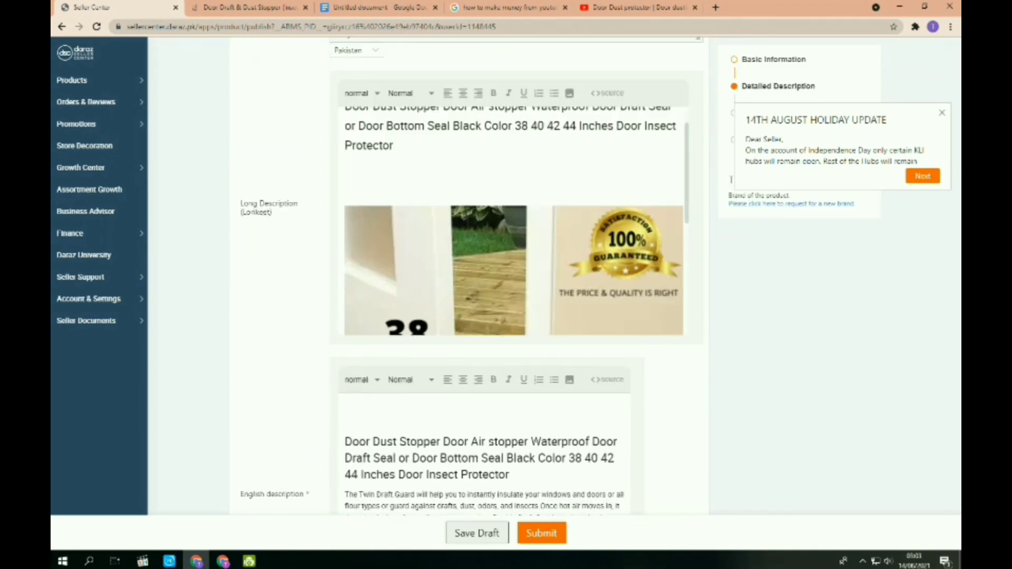
scroll(516, 274, "up", 8)
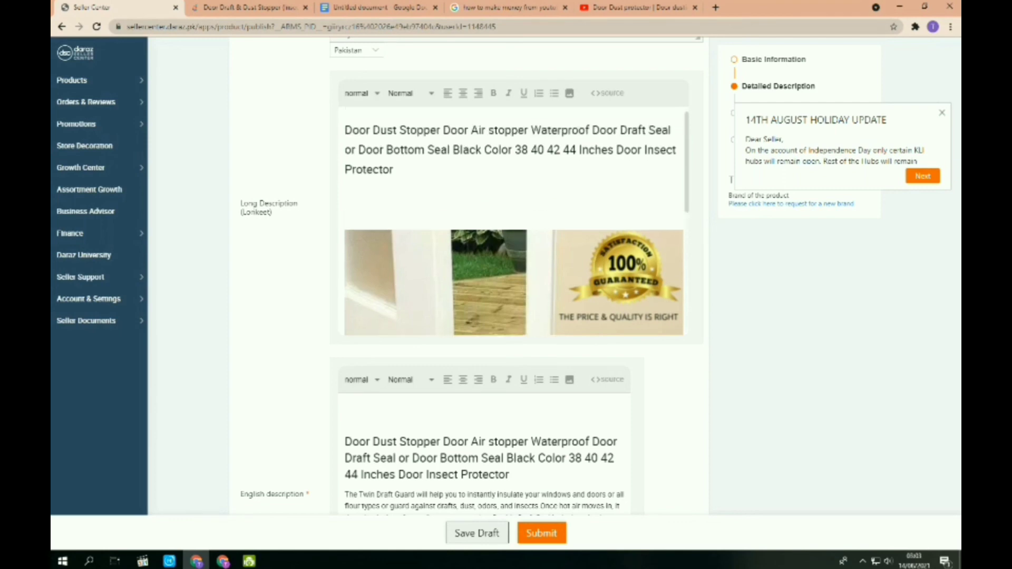
scroll(517, 274, "down", 4)
scroll(469, 274, "down", 4)
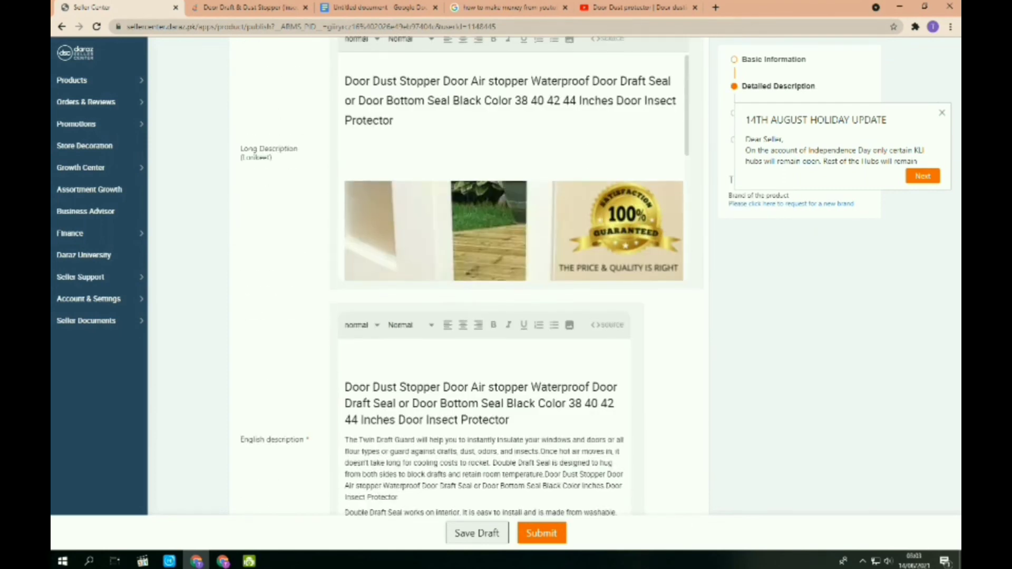
Review the product images in the Long Description and in the English description down to the 44 inches picture.
scroll(514, 158, "down", 3)
scroll(469, 274, "down", 8)
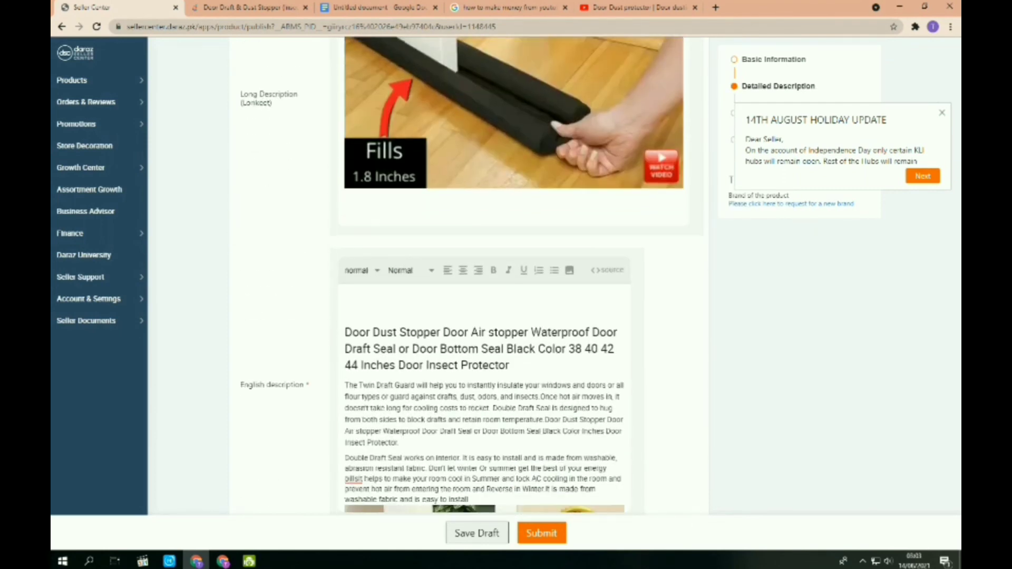
scroll(469, 274, "down", 1)
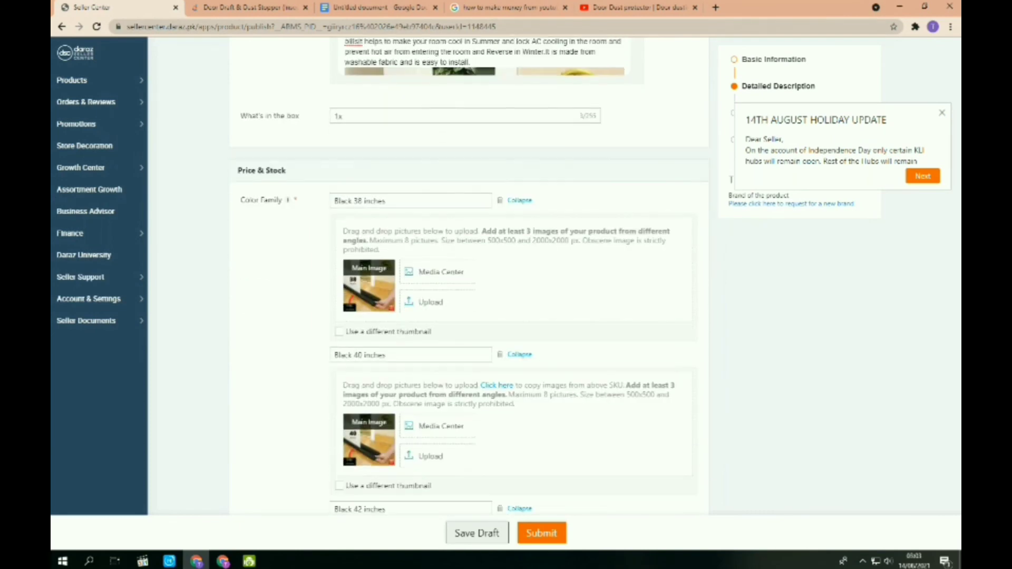
scroll(469, 274, "up", 3)
scroll(484, 138, "down", 5)
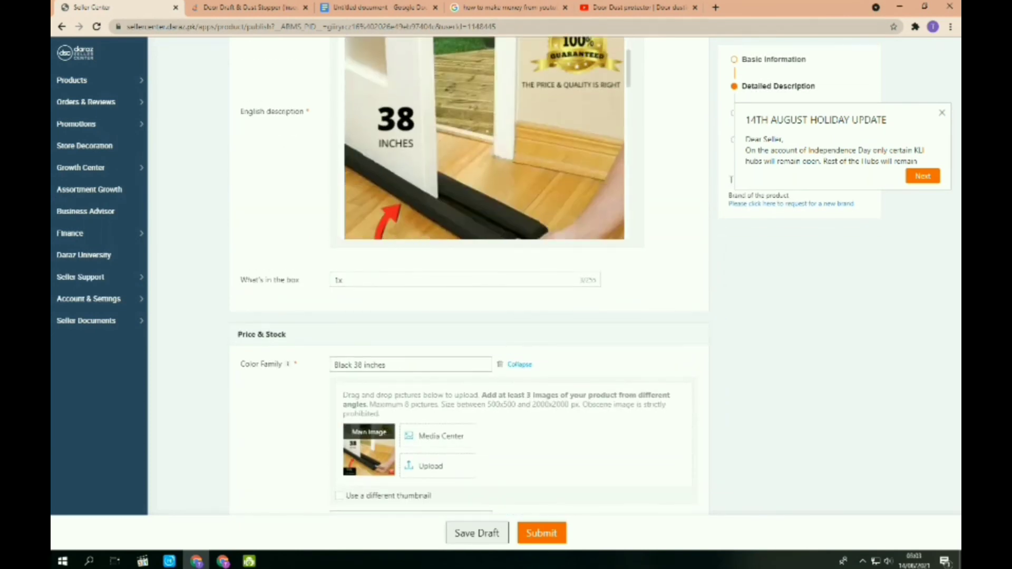
scroll(484, 138, "down", 3)
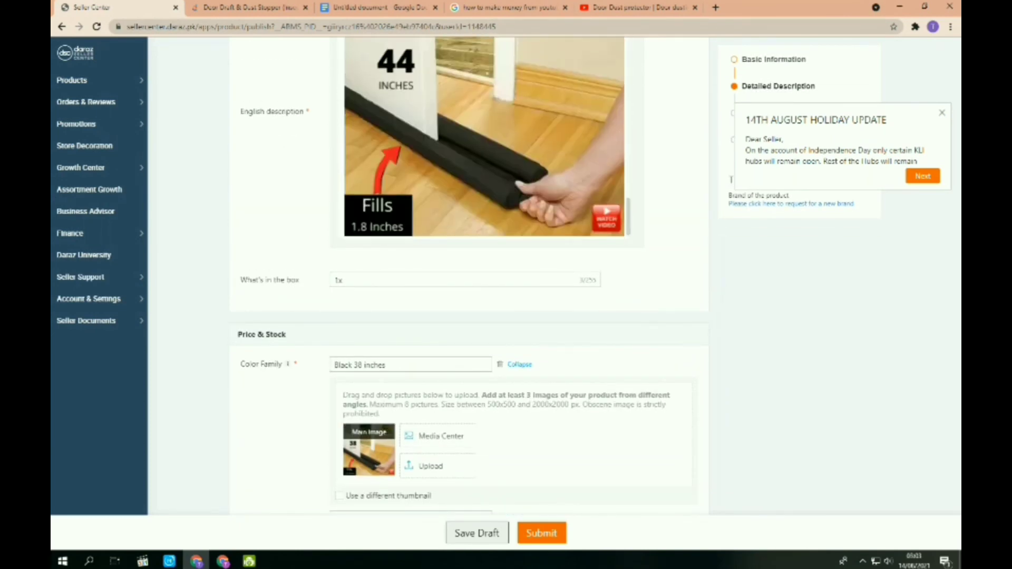
scroll(484, 139, "up", 2)
scroll(484, 138, "down", 2)
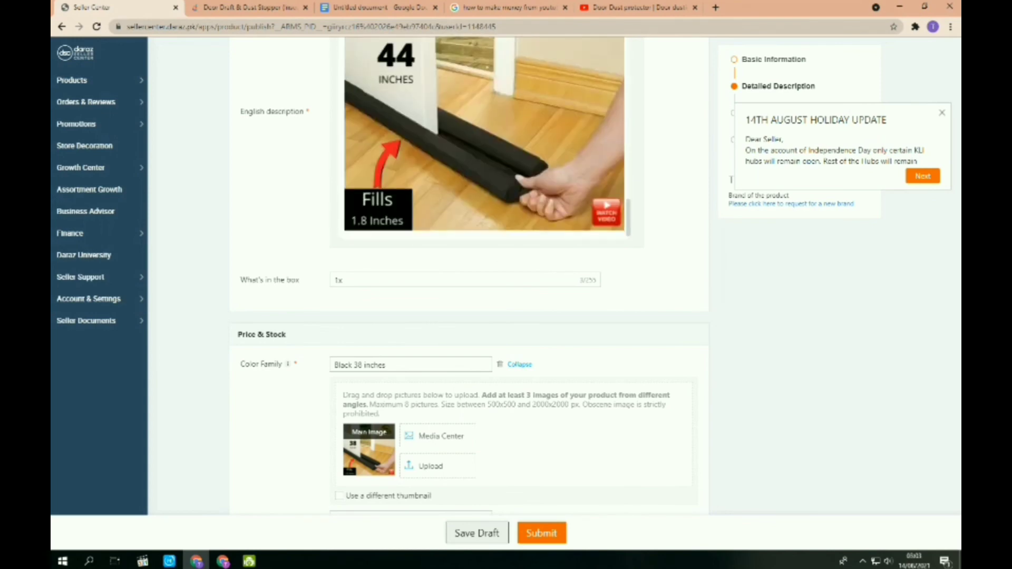
Copy the 44 inches product image in the English description.
right_click(498, 148)
left_click(534, 180)
scroll(484, 138, "up", 2)
scroll(478, 158, "up", 2)
scroll(479, 158, "down", 4)
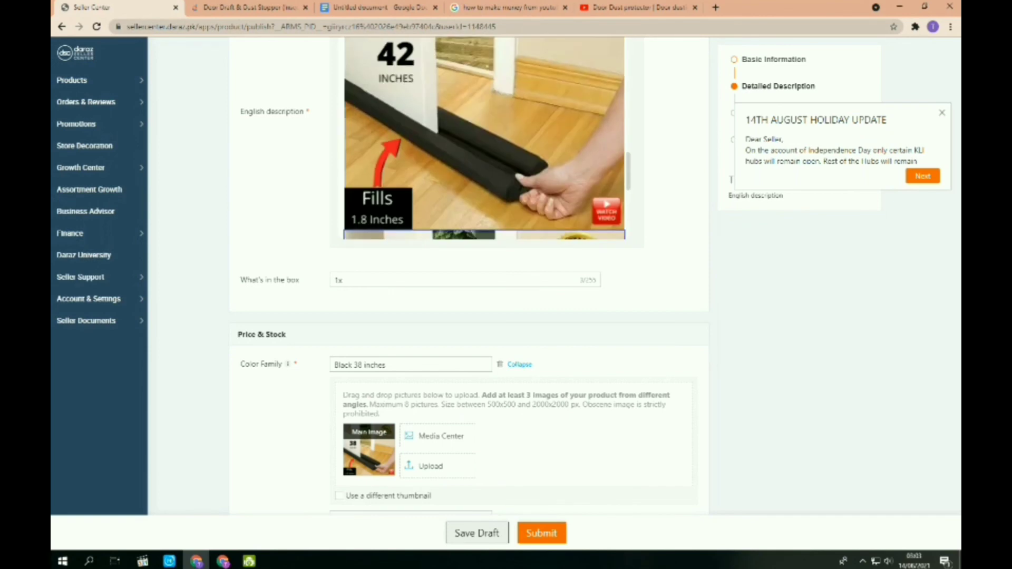
right_click(479, 164)
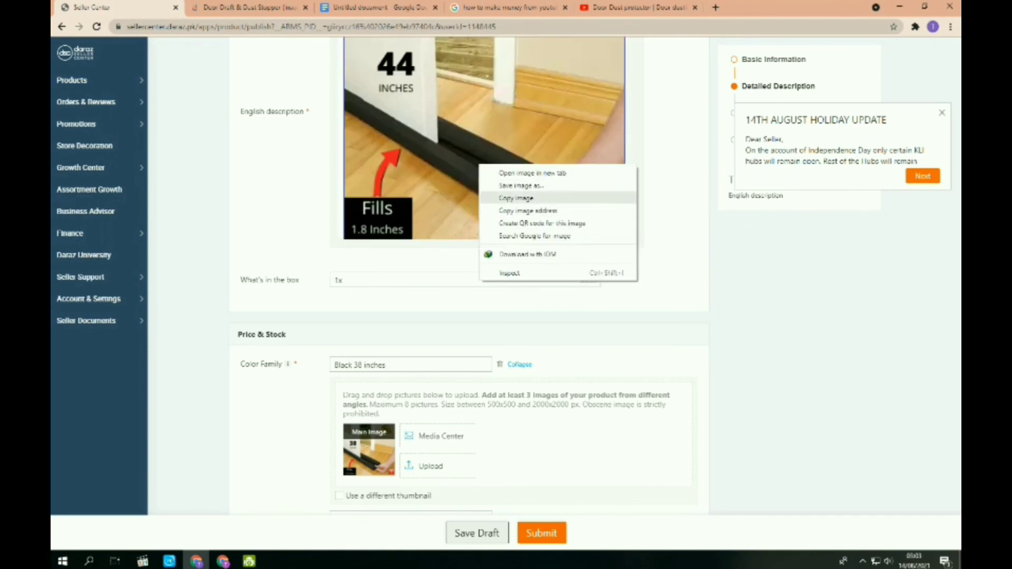
left_click(448, 203)
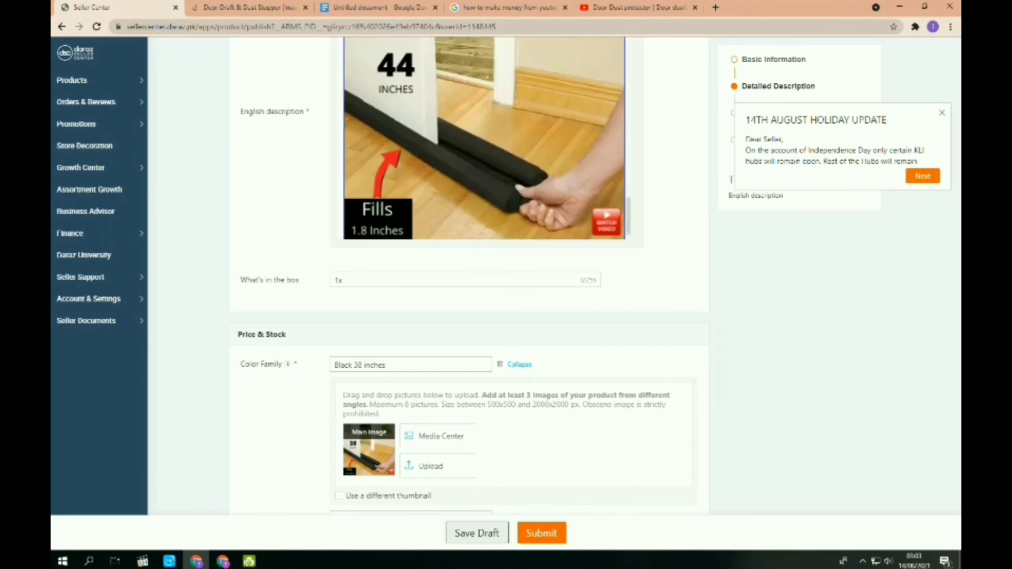
scroll(479, 174, "down", 2)
scroll(478, 174, "down", 1)
left_click_drag(479, 174, 210, 166)
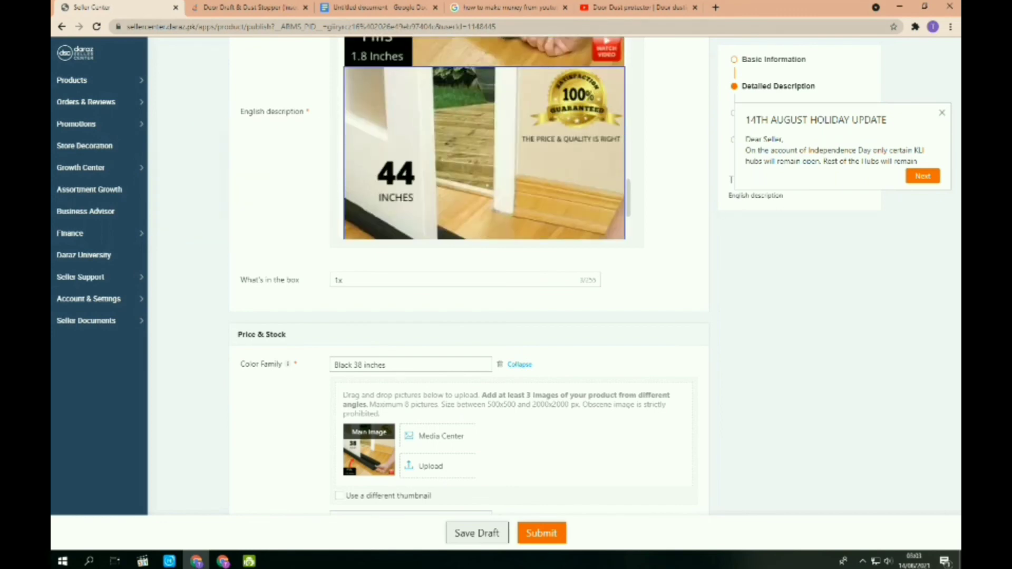
left_click_drag(479, 174, 498, 156)
Check the text and images of the Long Description and English description once more from start to end.
scroll(498, 158, "up", 7)
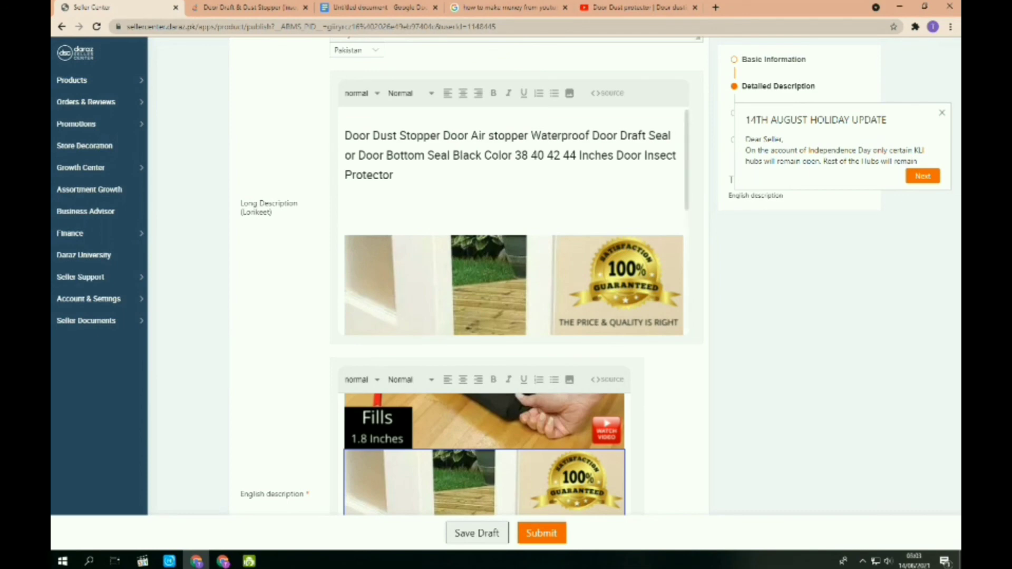
scroll(514, 226, "down", 10)
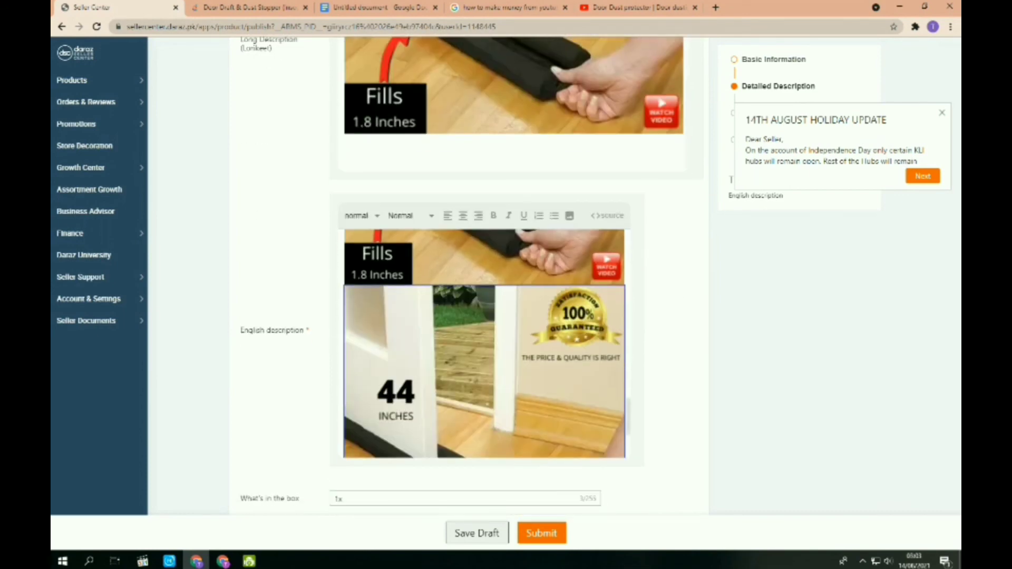
scroll(484, 343, "down", 8)
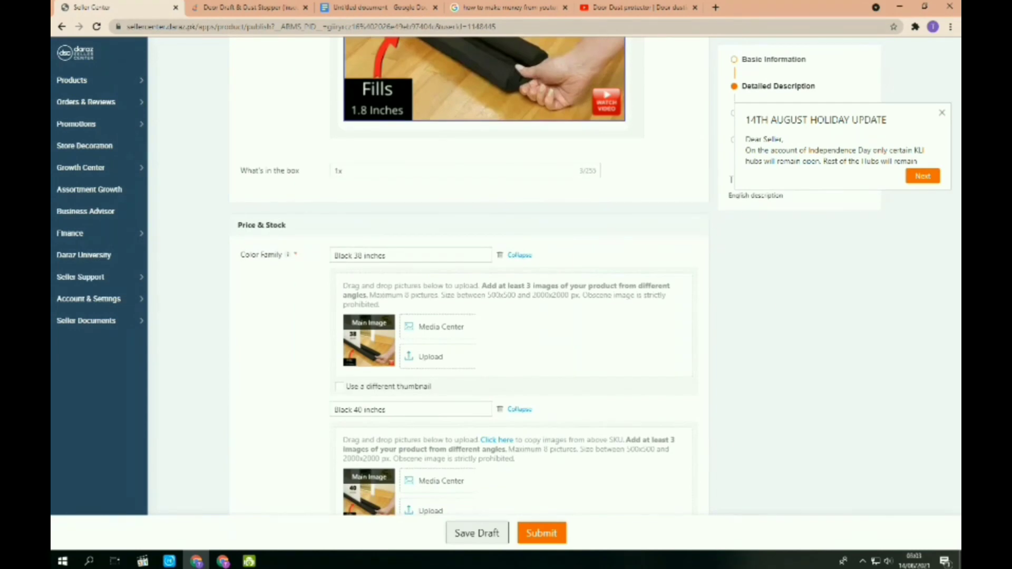
scroll(484, 290, "up", 10)
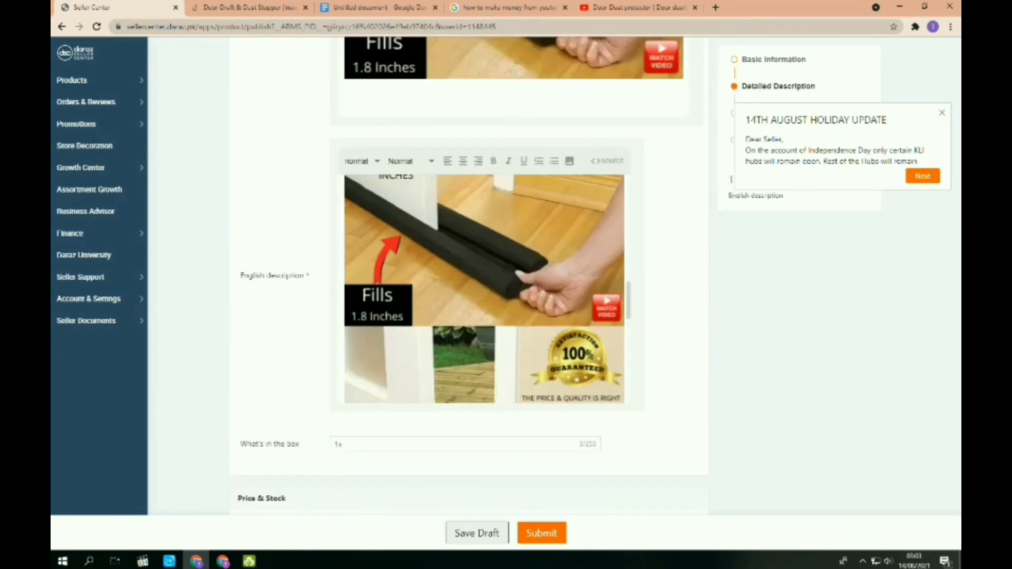
scroll(484, 290, "up", 5)
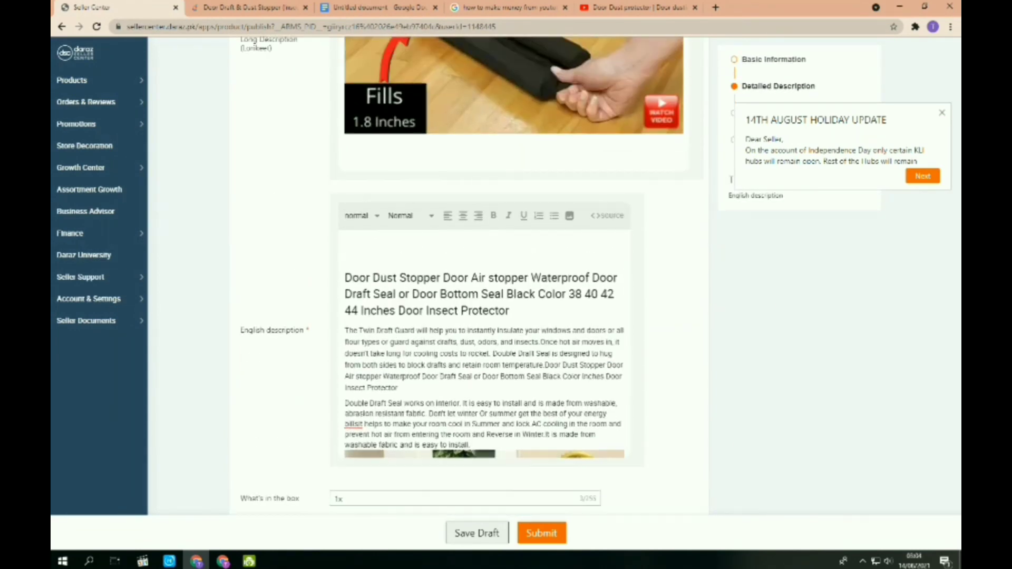
scroll(484, 290, "down", 6)
scroll(484, 290, "down", 1)
scroll(484, 290, "up", 2)
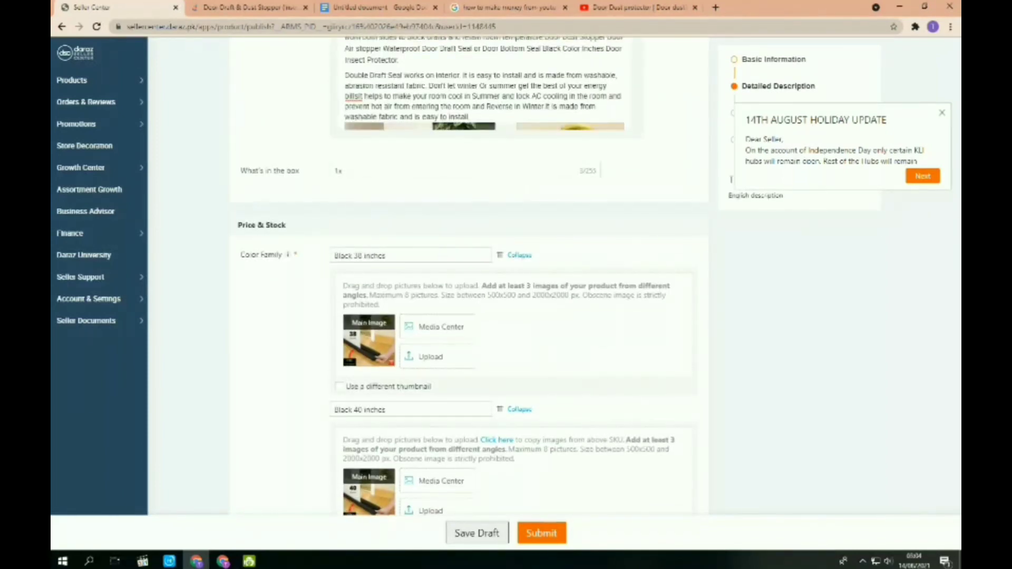
Complete the What's in the box entry so it reads "1x box".
left_click(344, 170)
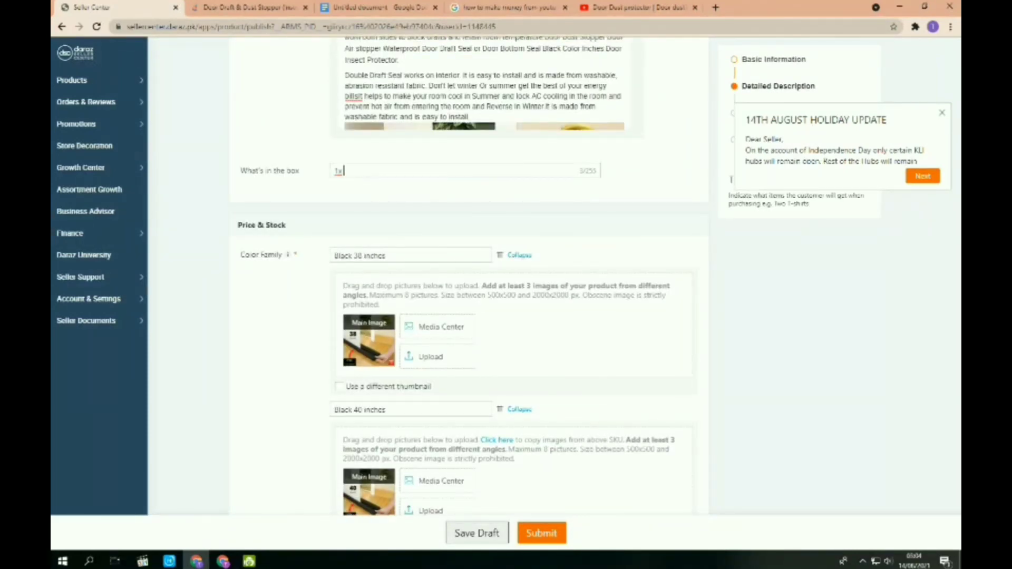
type("box")
scroll(469, 276, "up", 1)
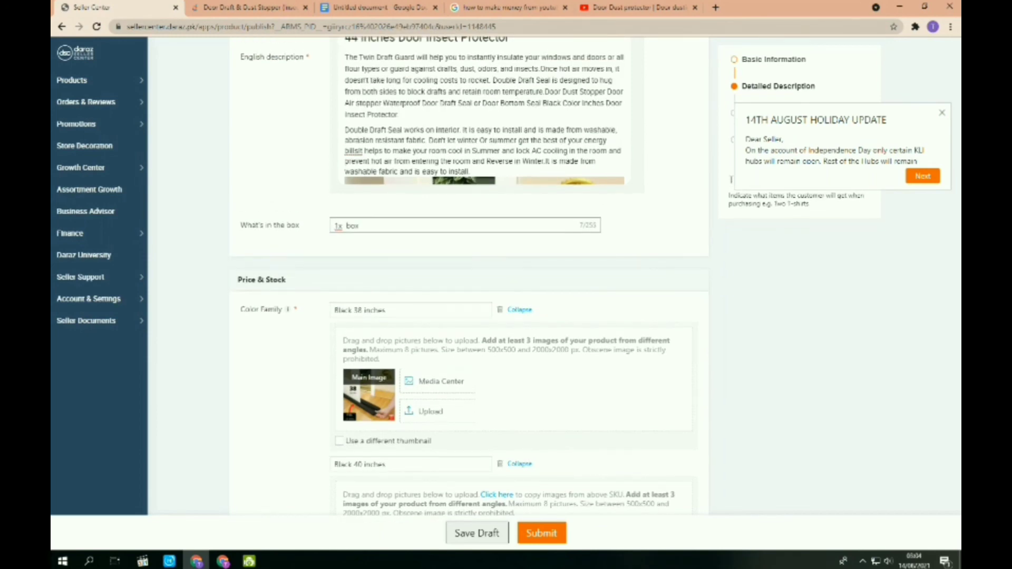
Check the variants, submit the product for publishing and finish from the confirmation page.
scroll(469, 275, "down", 1)
scroll(469, 275, "down", 4)
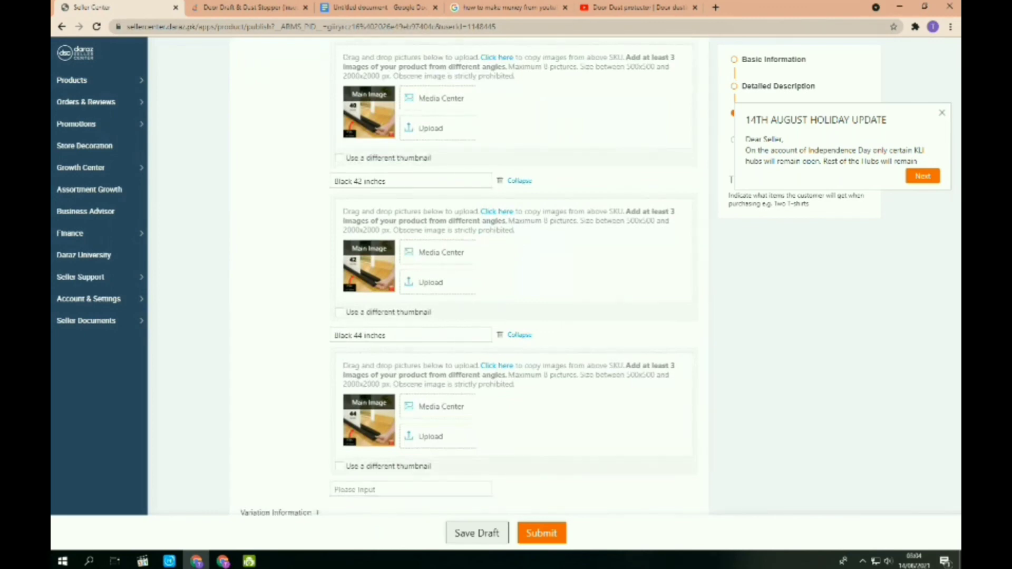
scroll(469, 275, "down", 7)
scroll(469, 275, "down", 3)
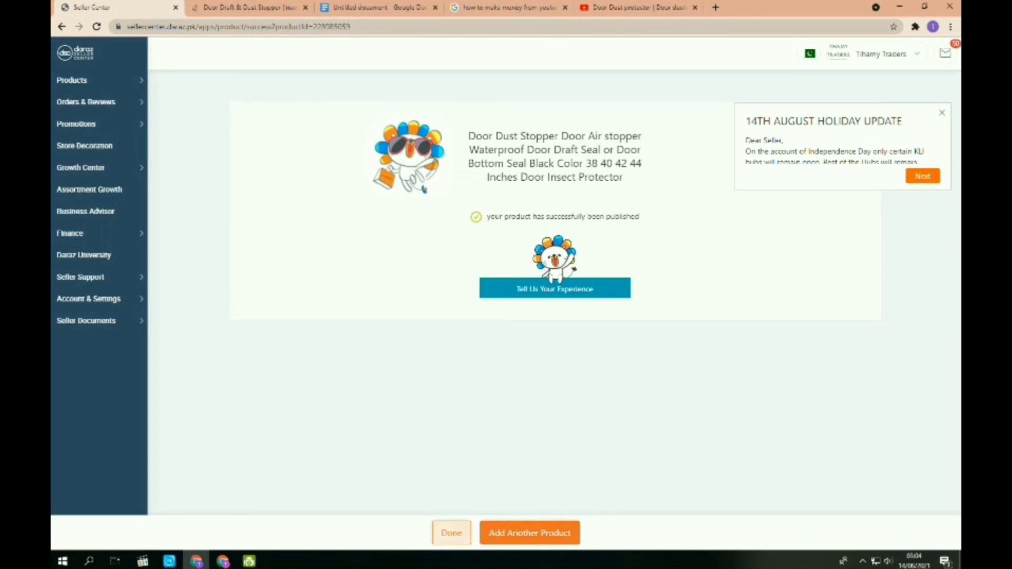
left_click(452, 533)
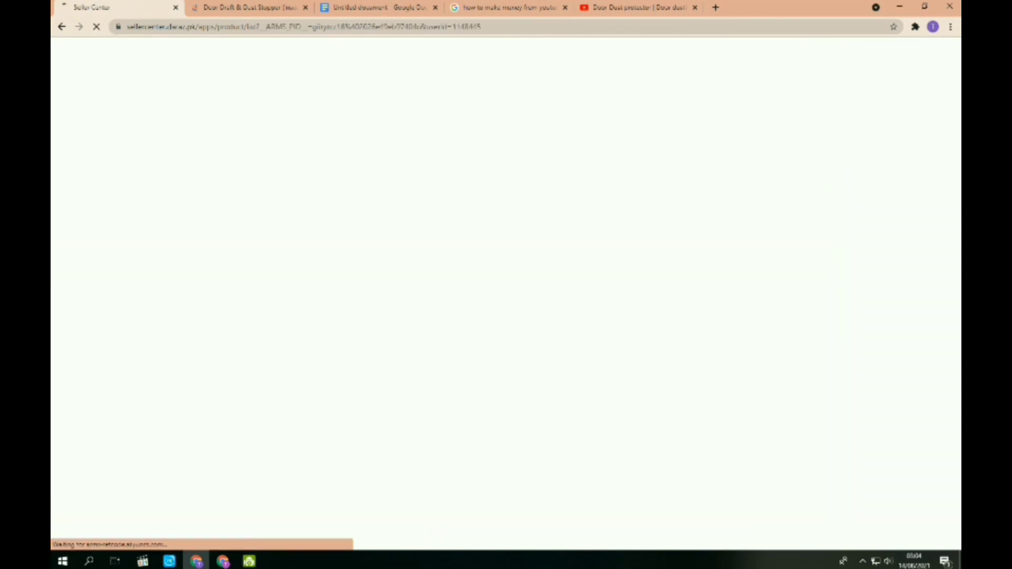